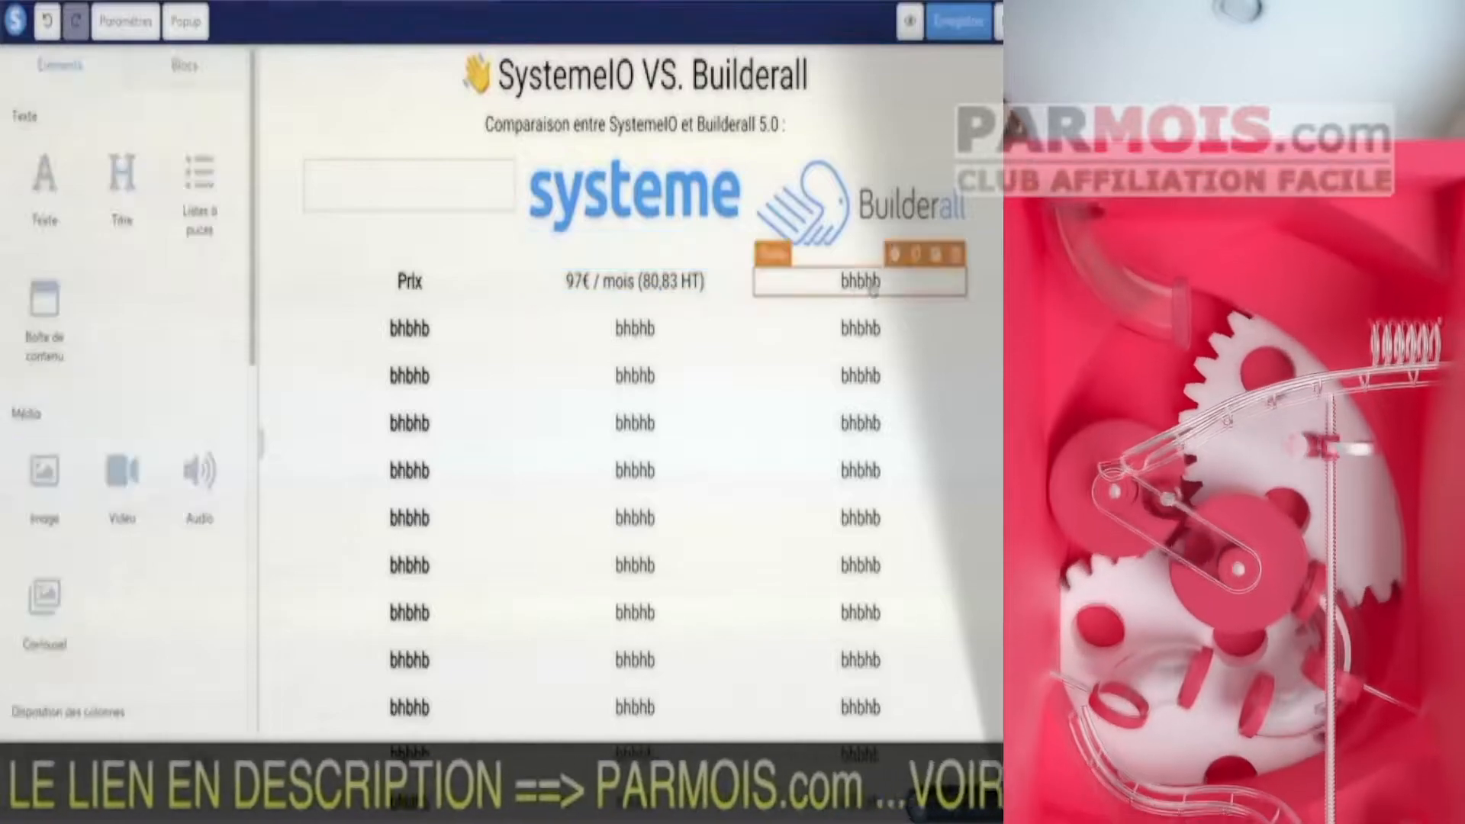
Enter the Builderall price as "83,88€ / mois (69,90 HT)" and fill the next row with "Contacts" and "Illimités" for both platforms.
{"action": "type", "text": "83,88€ / mois (69,90 HT)"}
{"action": "left_click", "coordinate": [418, 338]}
{"action": "double_click", "coordinate": [418, 338]}
{"action": "type", "text": "Contacts"}
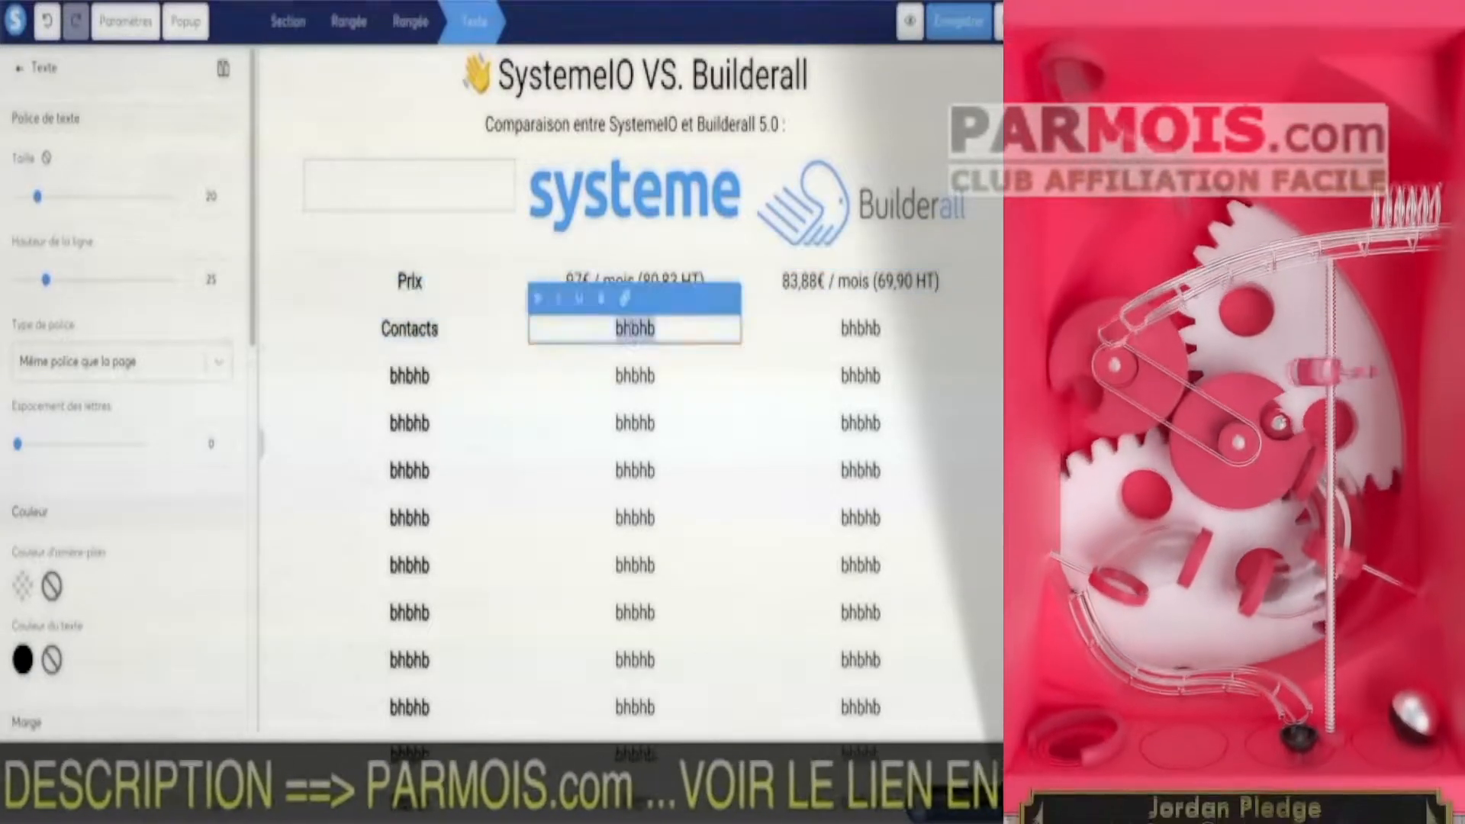
{"action": "double_click", "coordinate": [632, 335]}
{"action": "type", "text": "Illimités"}
{"action": "double_click", "coordinate": [855, 333]}
{"action": "type", "text": "Illimités"}
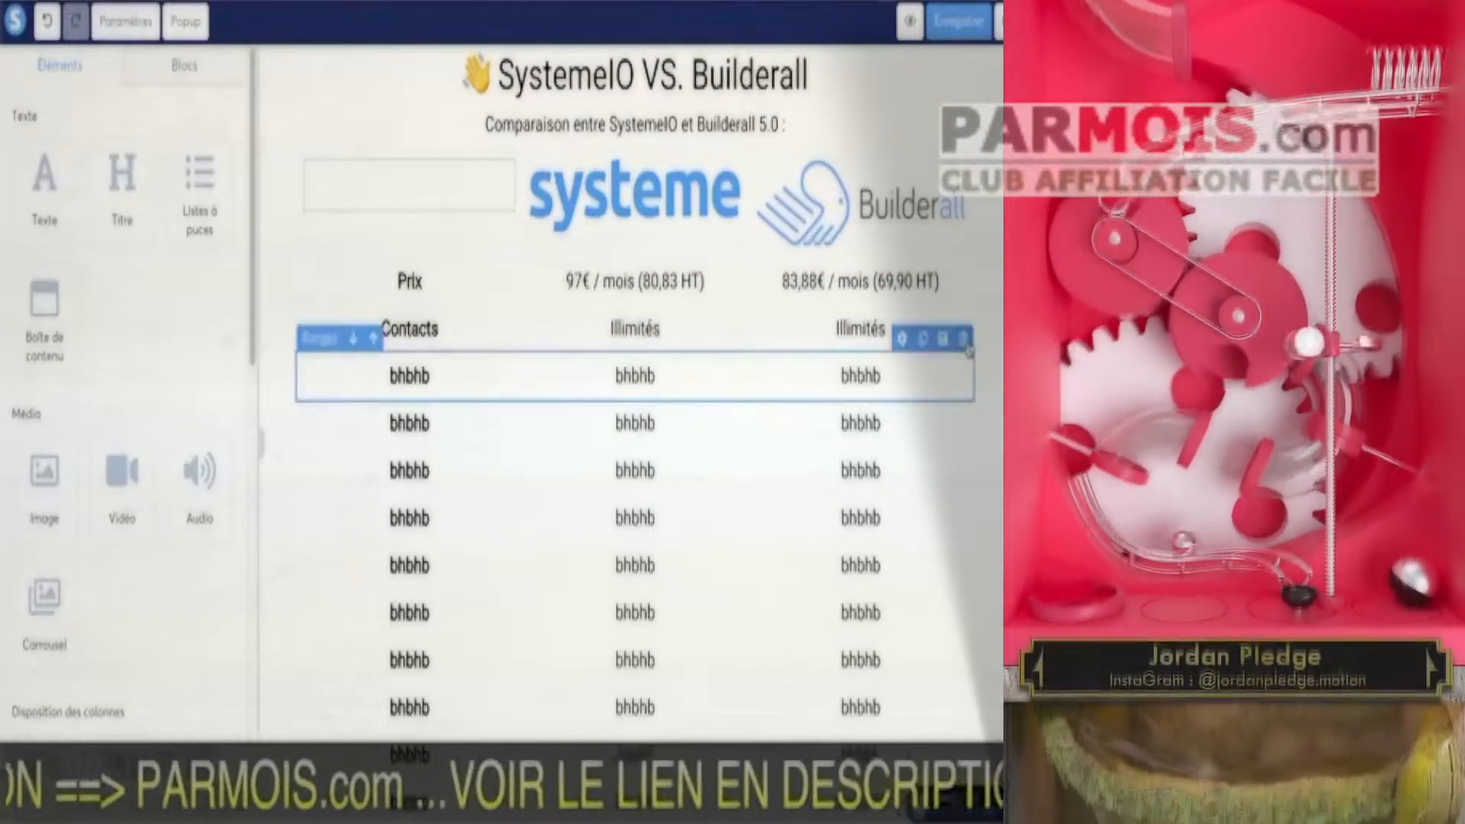
Duplicate the completed Contacts row repeatedly to create more comparison rows.
{"action": "left_click", "coordinate": [922, 288]}
{"action": "left_click", "coordinate": [921, 288]}
{"action": "left_click", "coordinate": [921, 288]}
{"action": "left_click", "coordinate": [922, 289]}
{"action": "left_click", "coordinate": [922, 288]}
Rename the first three copied row labels to "Envoi d'emails", "Tunnels de vente" and "Pages de tunnels de vente".
{"action": "double_click", "coordinate": [410, 377]}
{"action": "type", "text": "Envoi d'emails"}
{"action": "left_click", "coordinate": [405, 428]}
{"action": "double_click", "coordinate": [410, 424]}
{"action": "type", "text": "Tunnels de vente"}
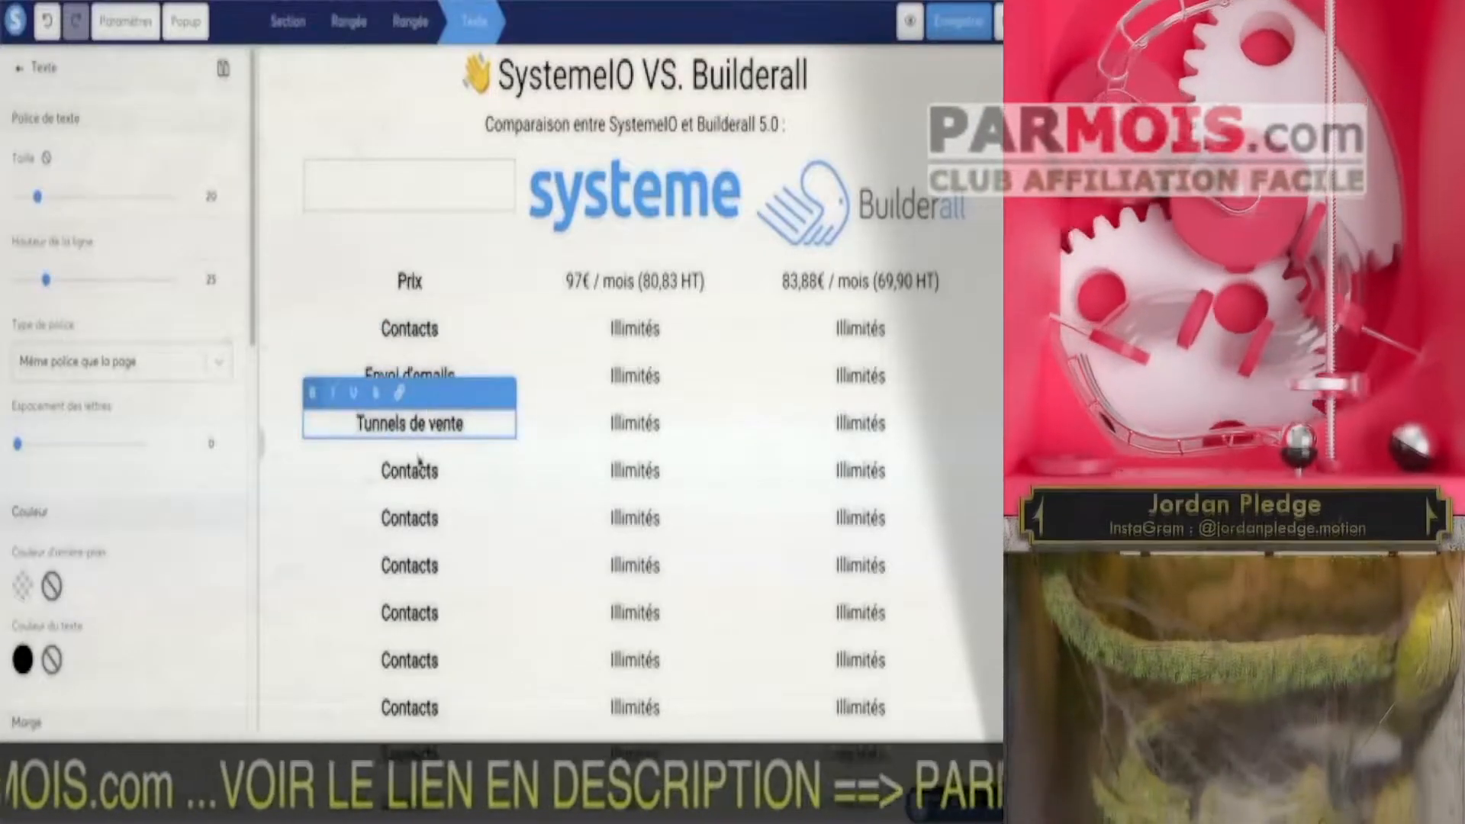
{"action": "double_click", "coordinate": [409, 470]}
{"action": "type", "text": "Pages de tunnels de vente"}
Rename the next three Contacts labels to "Blogs", "Articles de blog" and "Sites membres".
{"action": "double_click", "coordinate": [409, 518]}
{"action": "type", "text": "Blogs"}
{"action": "double_click", "coordinate": [395, 566]}
{"action": "type", "text": "Articles de blog"}
{"action": "double_click", "coordinate": [410, 615]}
{"action": "type", "text": "Sites membres"}
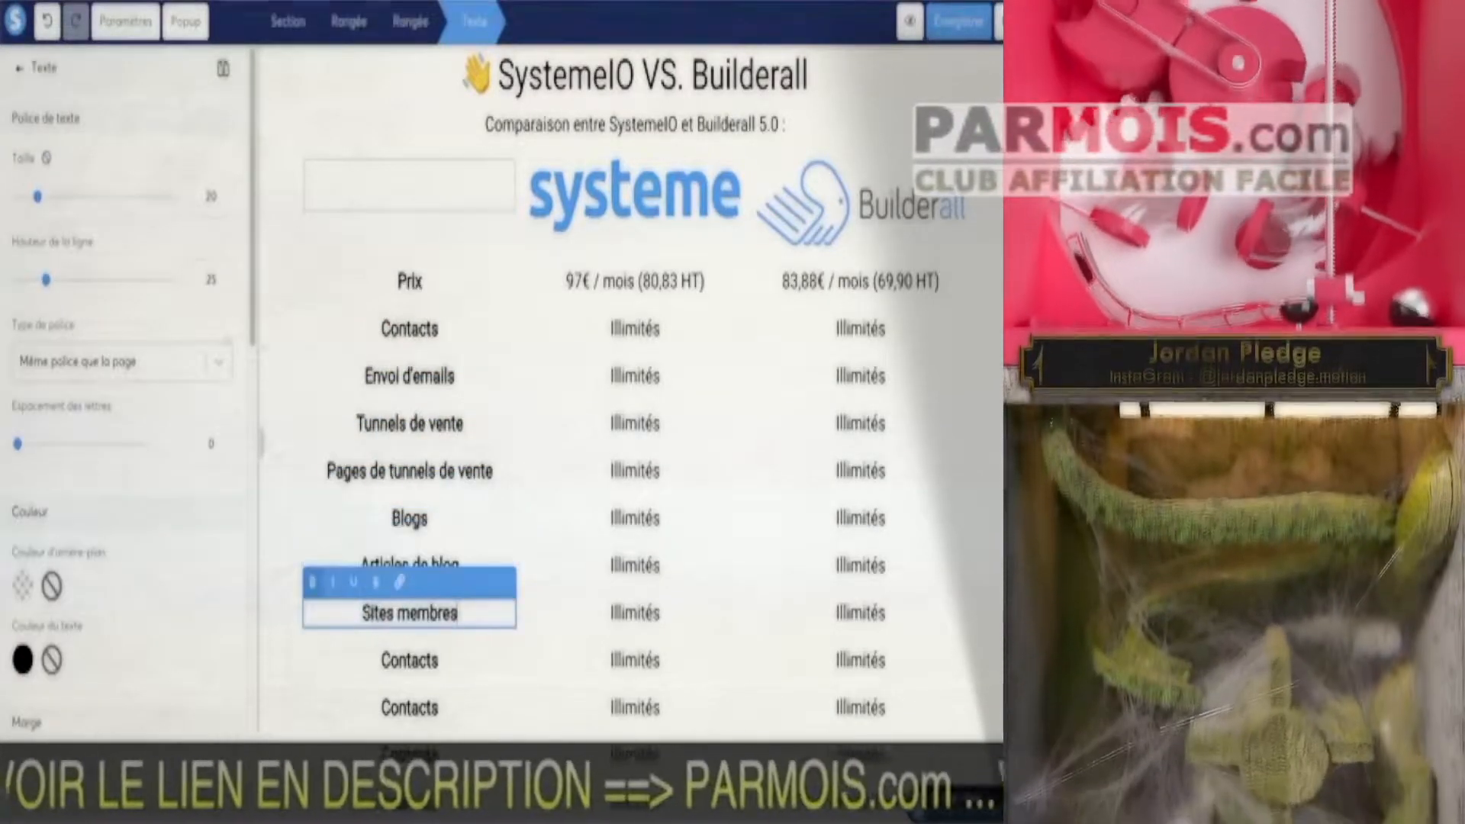
Rename the next five Contacts labels to "Stockage de fichiers", "Membres", "Règles d'automatisation", "Workflows" and "Tags".
{"action": "double_click", "coordinate": [410, 661]}
{"action": "type", "text": "Stockage de fichiers"}
{"action": "scroll", "coordinate": [414, 713], "scroll_direction": "down", "scroll_amount": 4}
{"action": "double_click", "coordinate": [410, 402]}
{"action": "type", "text": "Membres"}
{"action": "double_click", "coordinate": [410, 496]}
{"action": "type", "text": "Workflows"}
{"action": "double_click", "coordinate": [410, 543]}
{"action": "type", "text": "Tags"}
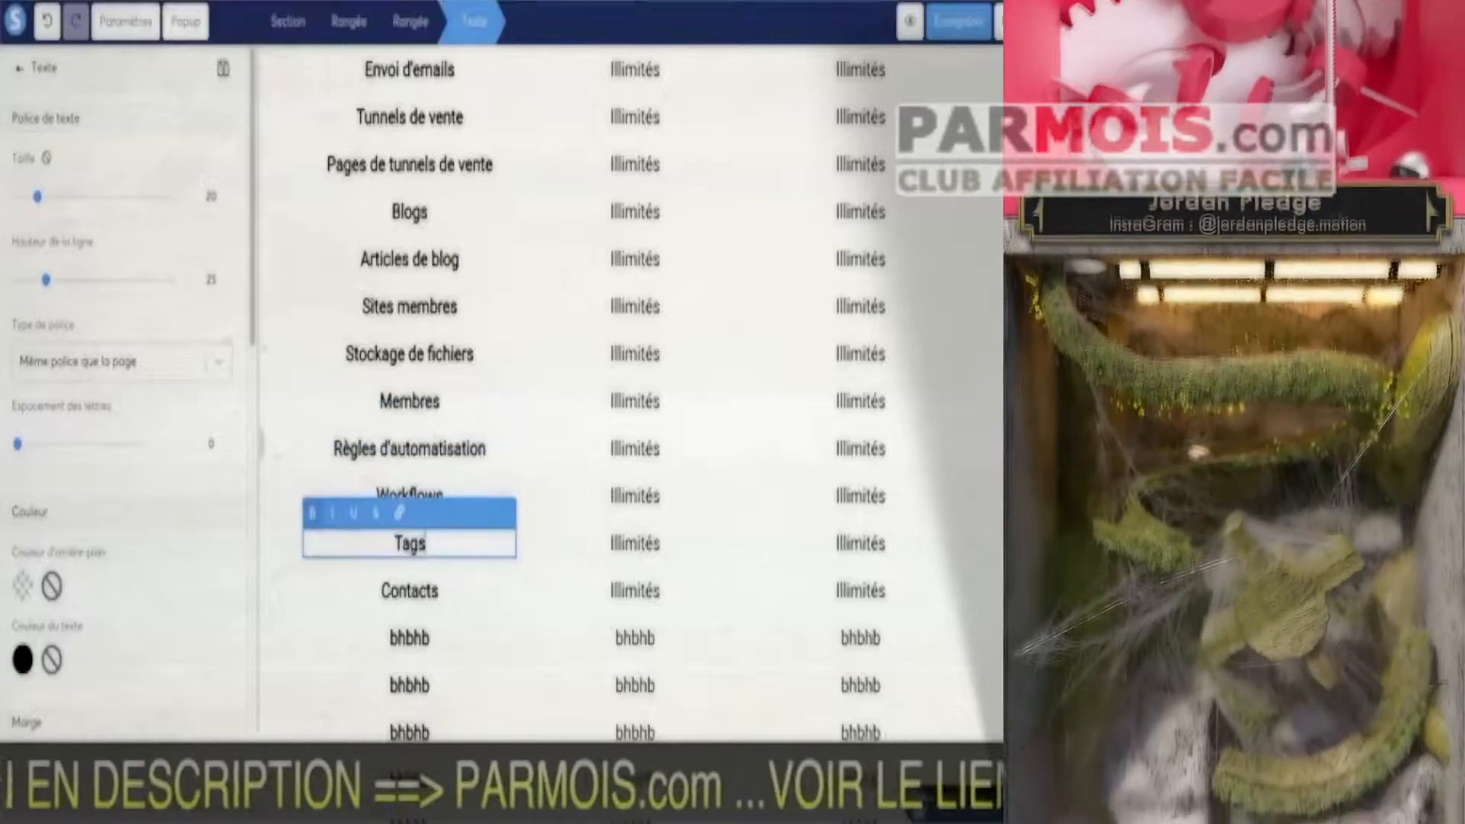
Label the next four rows "Campagnes d'emails", "Order numps / Upsells", "Tests A/B" and "Bons de réduction".
{"action": "double_click", "coordinate": [409, 591]}
{"action": "type", "text": "Campagnes d'emails"}
{"action": "double_click", "coordinate": [410, 638]}
{"action": "type", "text": "Order pumps / Upsells"}
{"action": "double_click", "coordinate": [409, 732]}
{"action": "type", "text": "Bons de réduction"}
Label the next three placeholder rows "Intégration de Stripe", "Intégration de Paypal" and "Création programme d'affiliation".
{"action": "scroll", "coordinate": [416, 458], "scroll_direction": "down", "scroll_amount": 6}
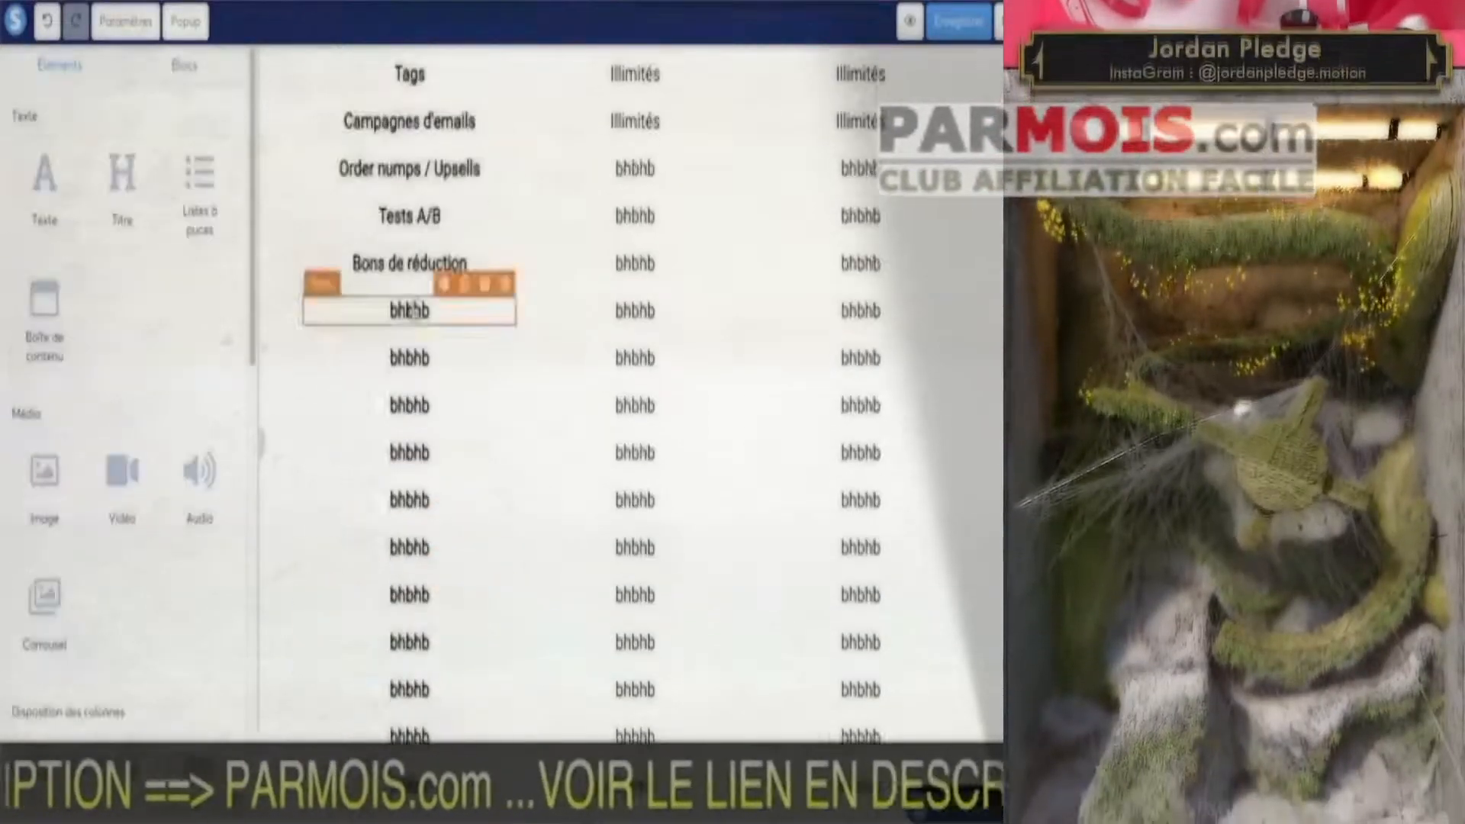
{"action": "double_click", "coordinate": [412, 311]}
{"action": "type", "text": "Intégration de Stripe"}
{"action": "double_click", "coordinate": [412, 358]}
{"action": "type", "text": "Intégration de Paypal"}
{"action": "double_click", "coordinate": [416, 405]}
{"action": "type", "text": "Création de programme d'affiliation"}
{"action": "key", "text": "BackSpace"}
{"action": "key", "text": "BackSpace"}
{"action": "key", "text": "BackSpace"}
Label the following three placeholder rows "Domaines personnalisés", "Webinaires automatiques" and "Webinaires en direct".
{"action": "double_click", "coordinate": [414, 457]}
{"action": "type", "text": "Domaines personnalisés"}
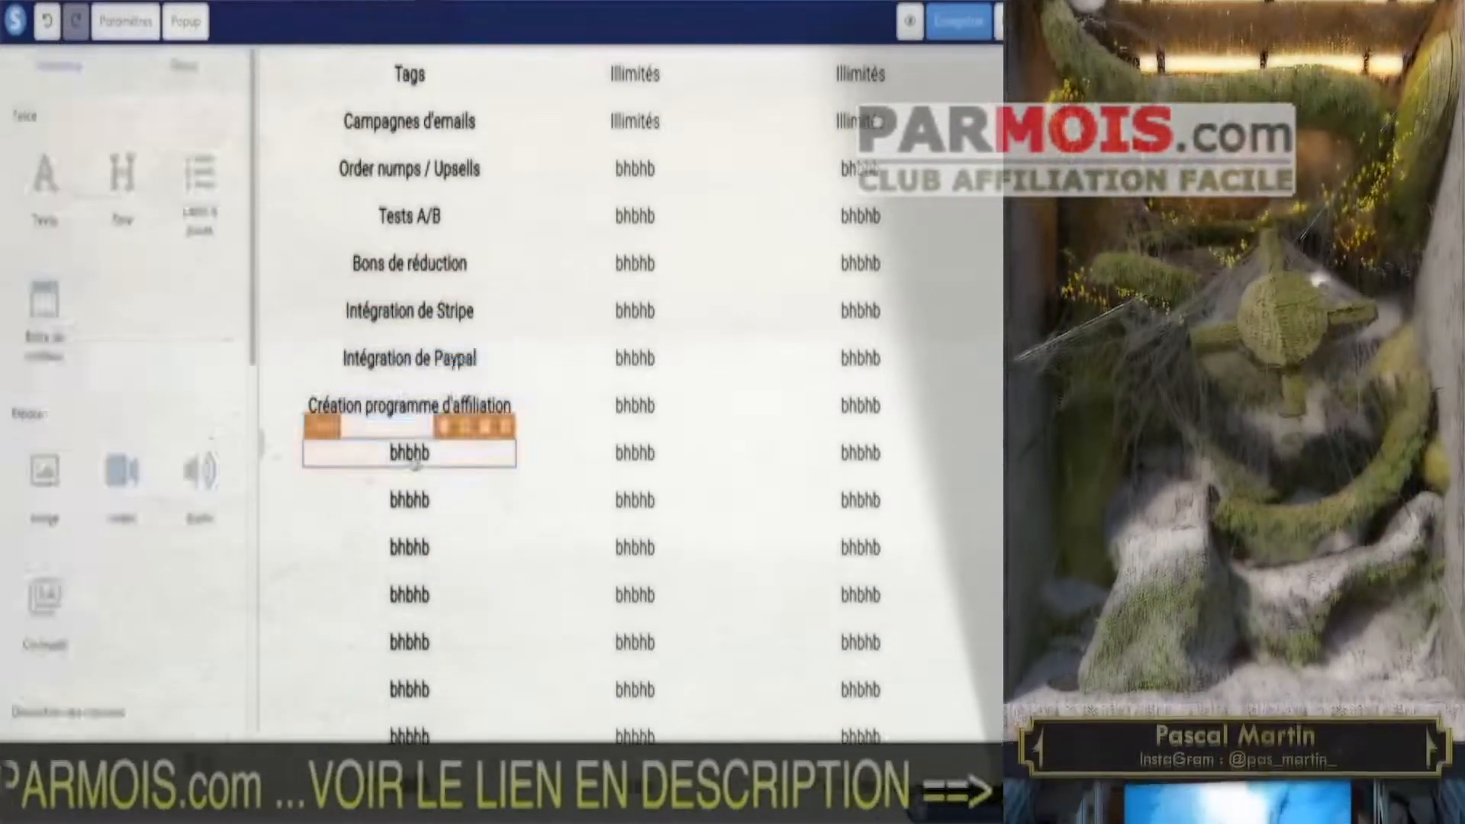
{"action": "double_click", "coordinate": [415, 504]}
{"action": "type", "text": "Webinaires automatiques"}
{"action": "double_click", "coordinate": [415, 550]}
{"action": "type", "text": "Webinaires en direct"}
Set the Builderall value in the Stockage de fichiers row to "10 Go".
{"action": "scroll", "coordinate": [415, 603], "scroll_direction": "up", "scroll_amount": 10}
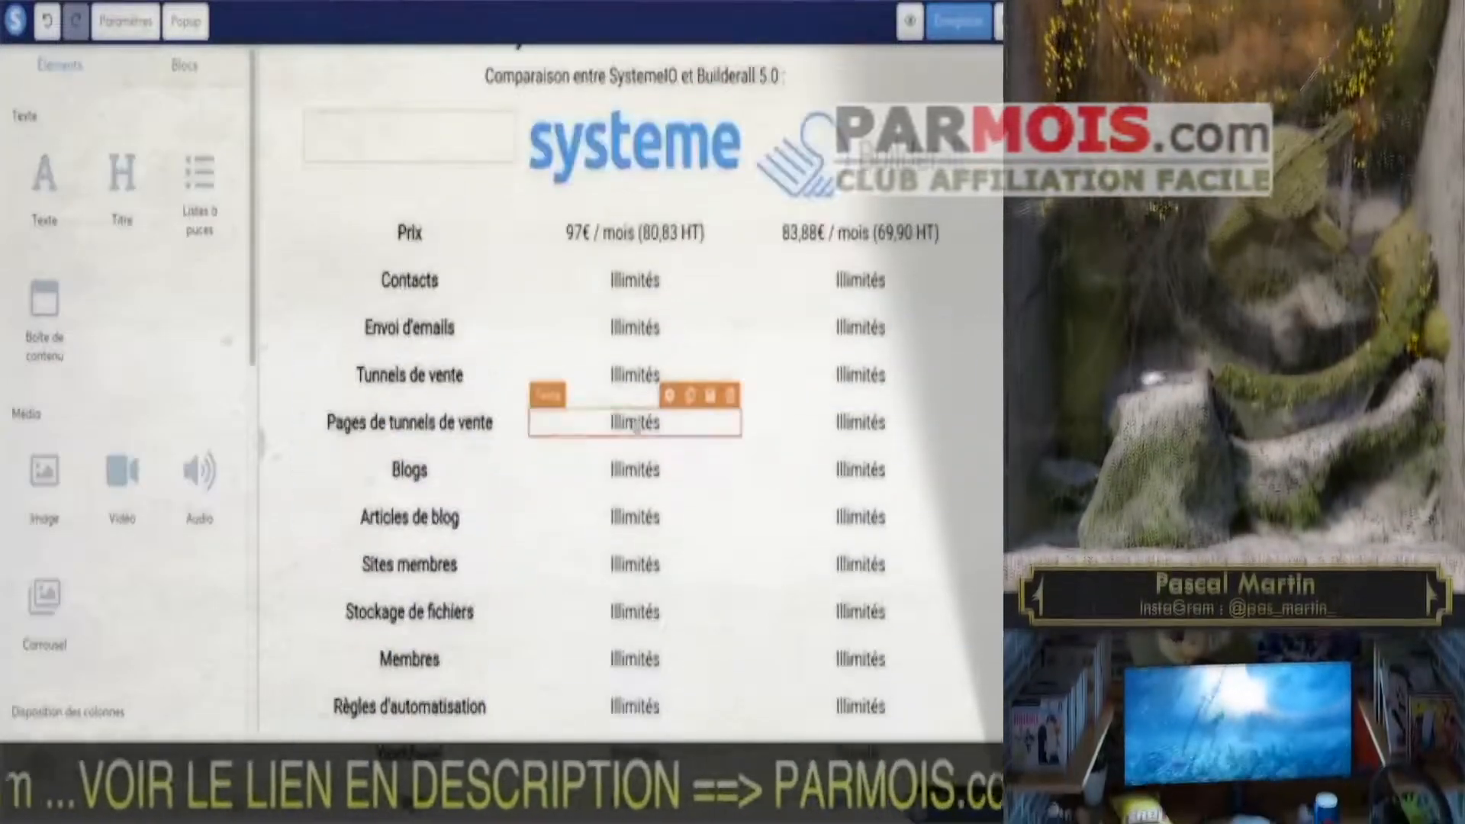
{"action": "scroll", "coordinate": [638, 428], "scroll_direction": "down", "scroll_amount": 4}
{"action": "double_click", "coordinate": [861, 320]}
{"action": "type", "text": "10 Go"}
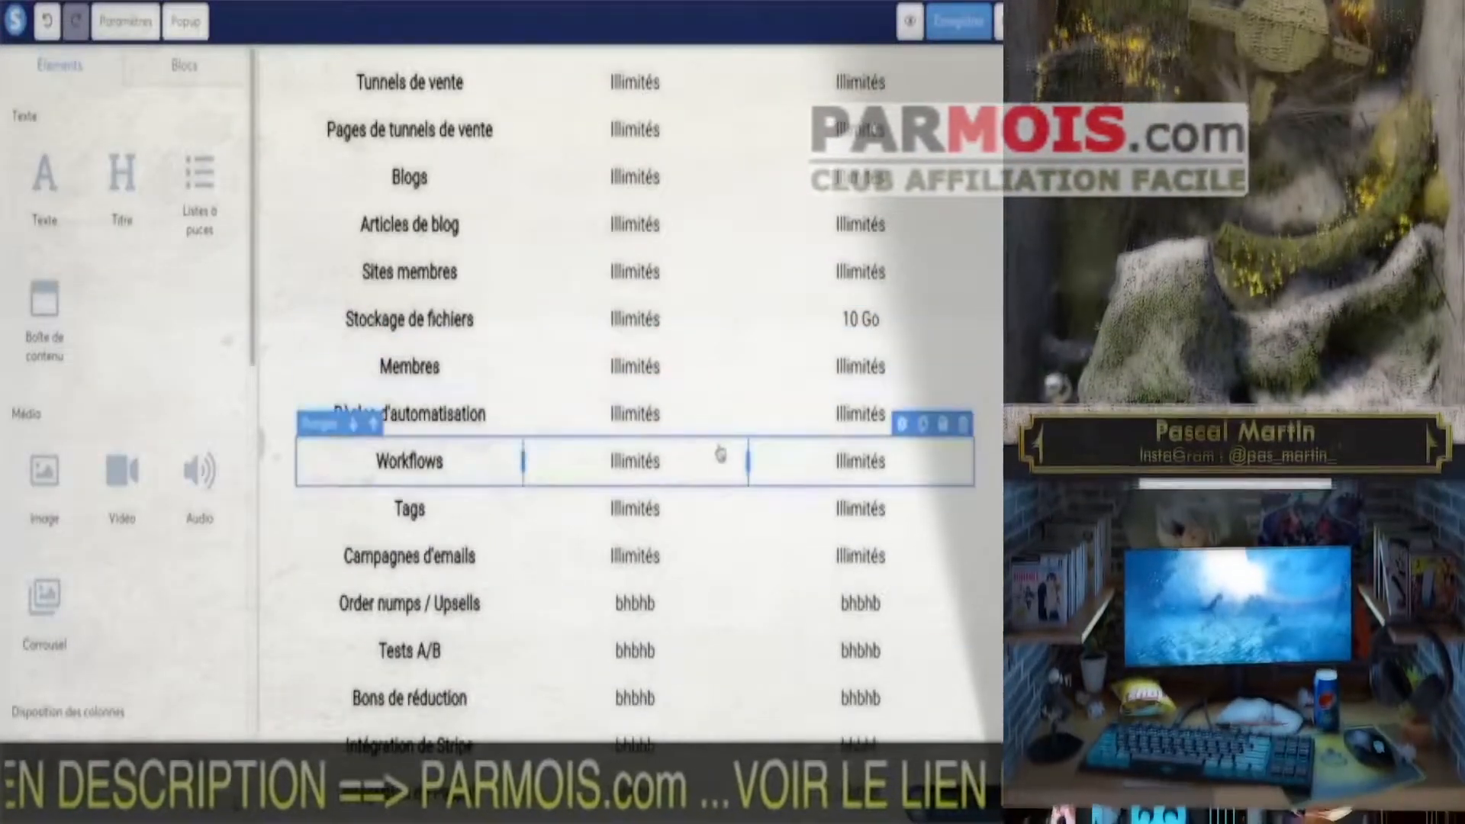
Review the comparison table's price, limits and feature rows for systeme and Builderall.
{"action": "scroll", "coordinate": [714, 458], "scroll_direction": "down", "scroll_amount": 2}
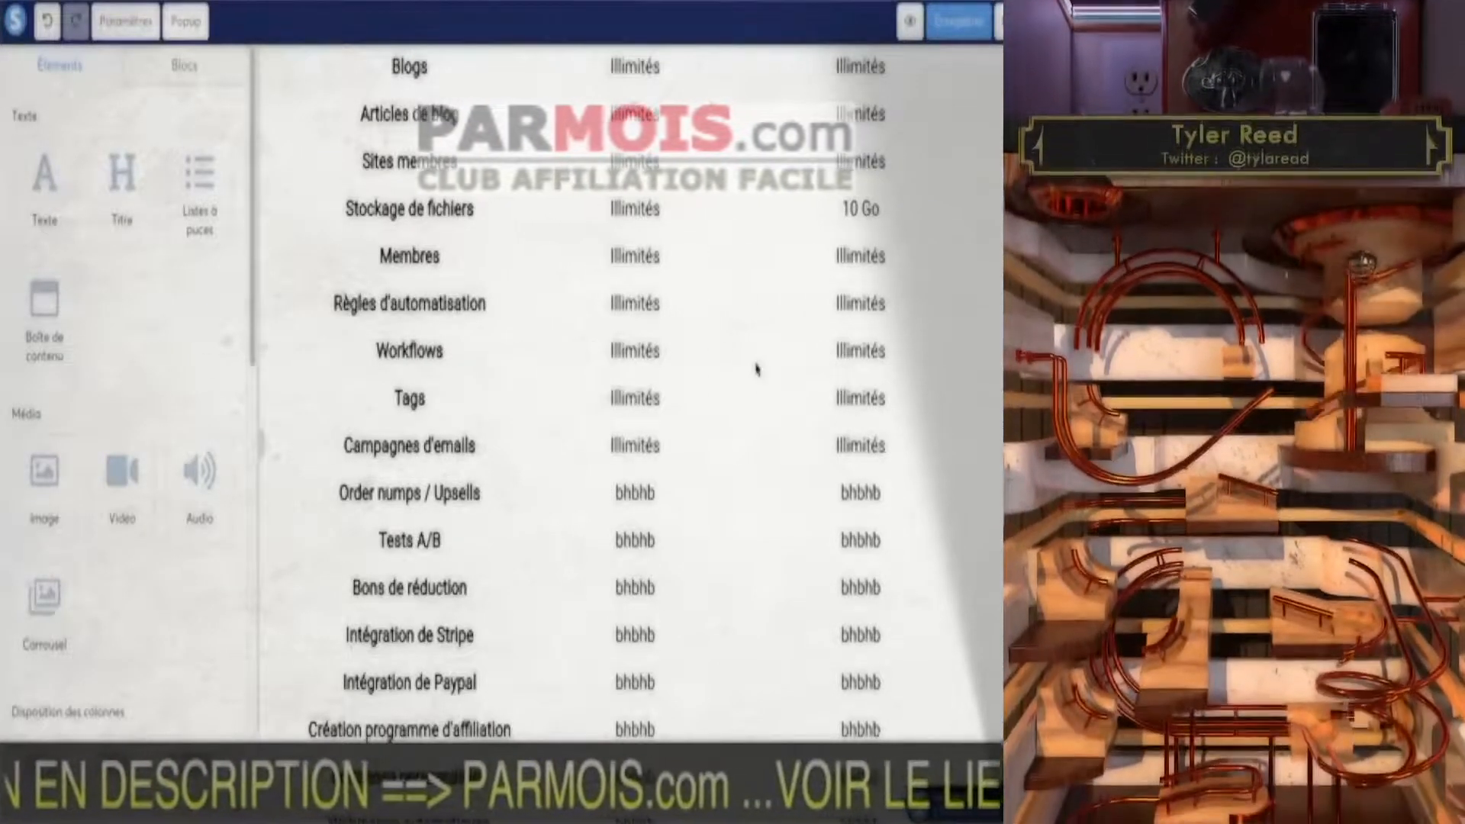
{"action": "left_click", "coordinate": [748, 357]}
{"action": "scroll", "coordinate": [751, 364], "scroll_direction": "up", "scroll_amount": 2}
{"action": "scroll", "coordinate": [754, 368], "scroll_direction": "up", "scroll_amount": 5}
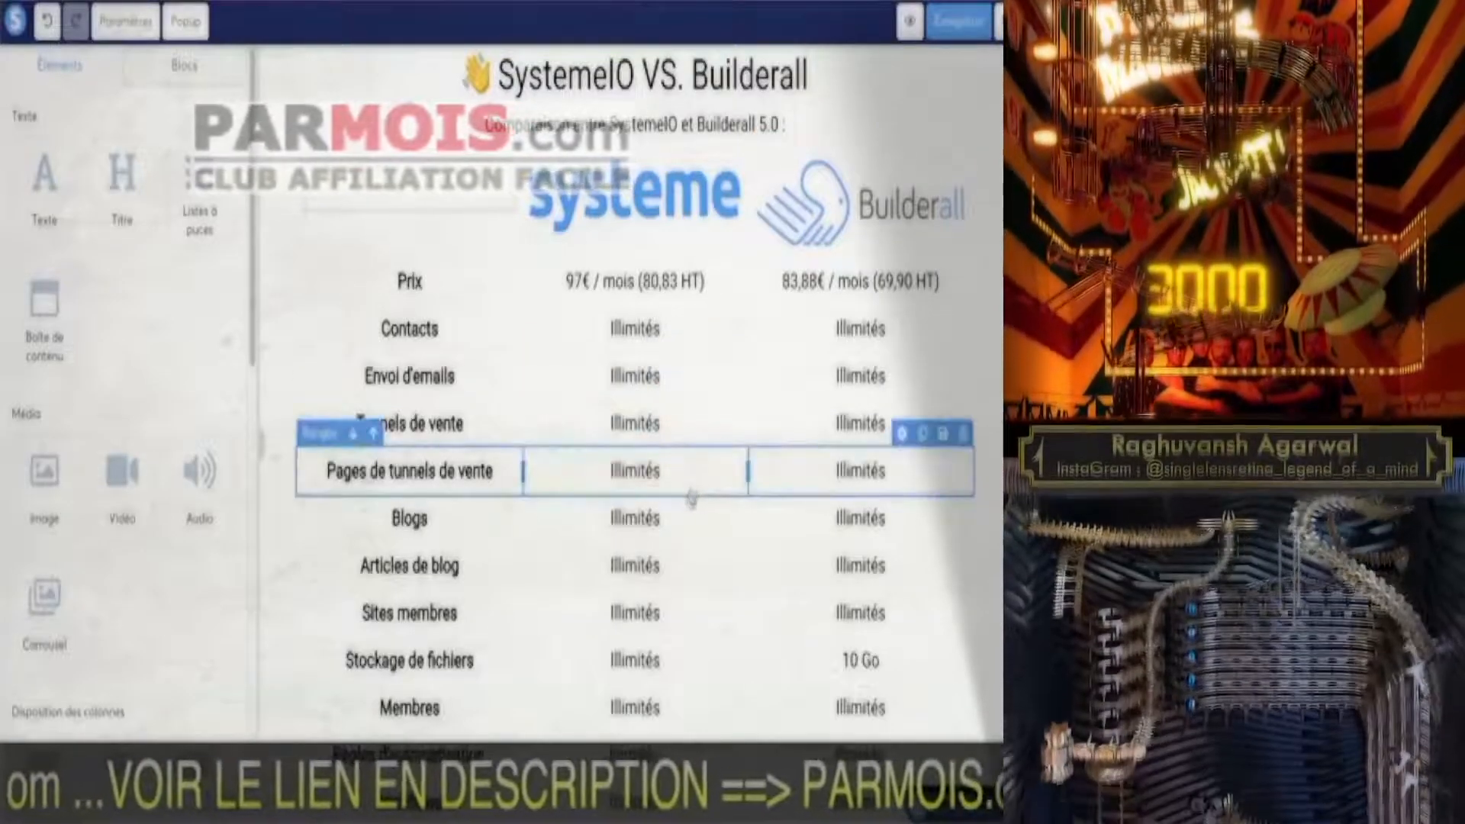
{"action": "scroll", "coordinate": [595, 496], "scroll_direction": "down", "scroll_amount": 2}
{"action": "scroll", "coordinate": [496, 519], "scroll_direction": "down", "scroll_amount": 3}
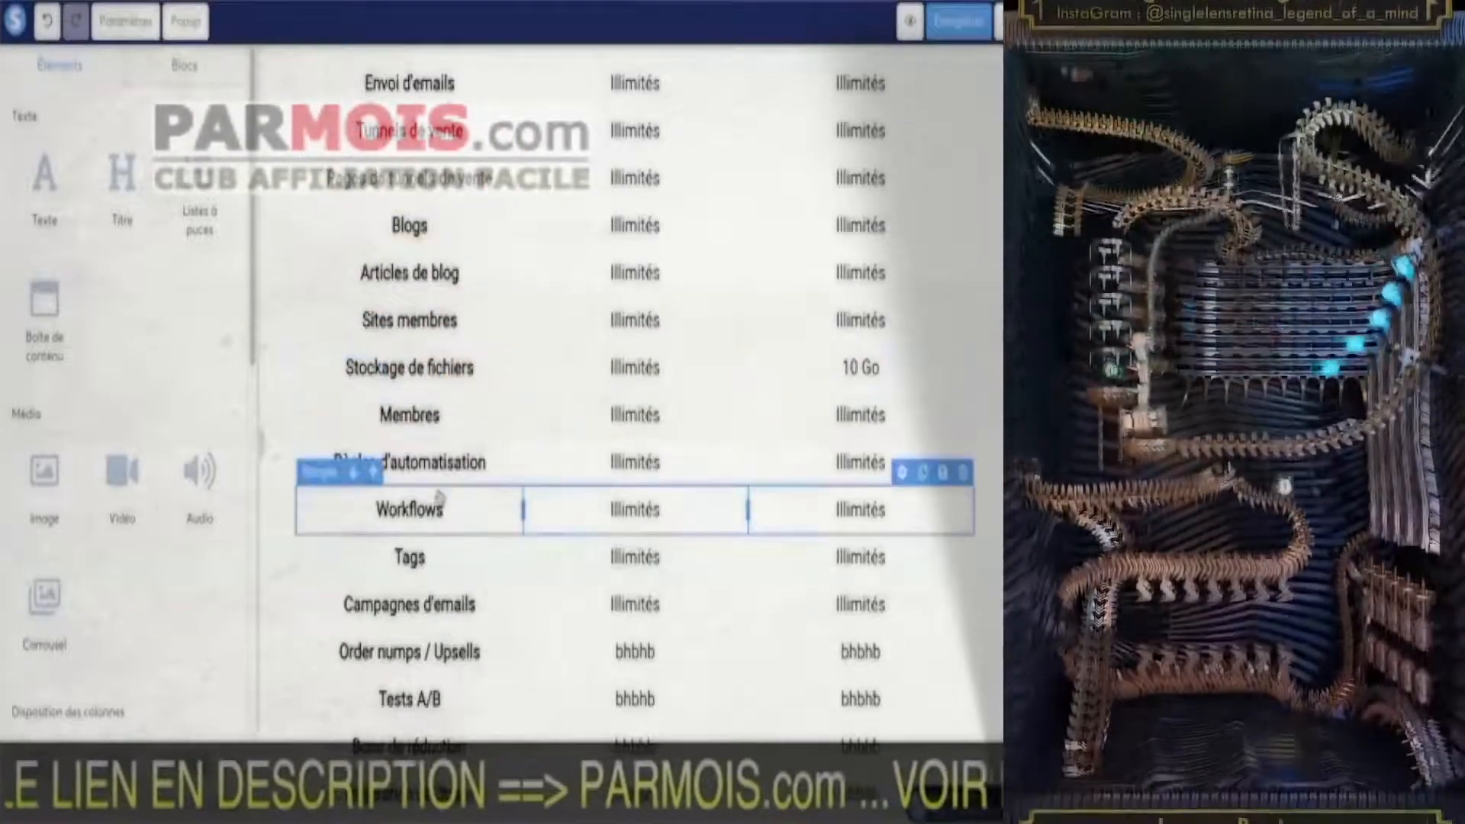
{"action": "scroll", "coordinate": [494, 586], "scroll_direction": "down", "scroll_amount": 9}
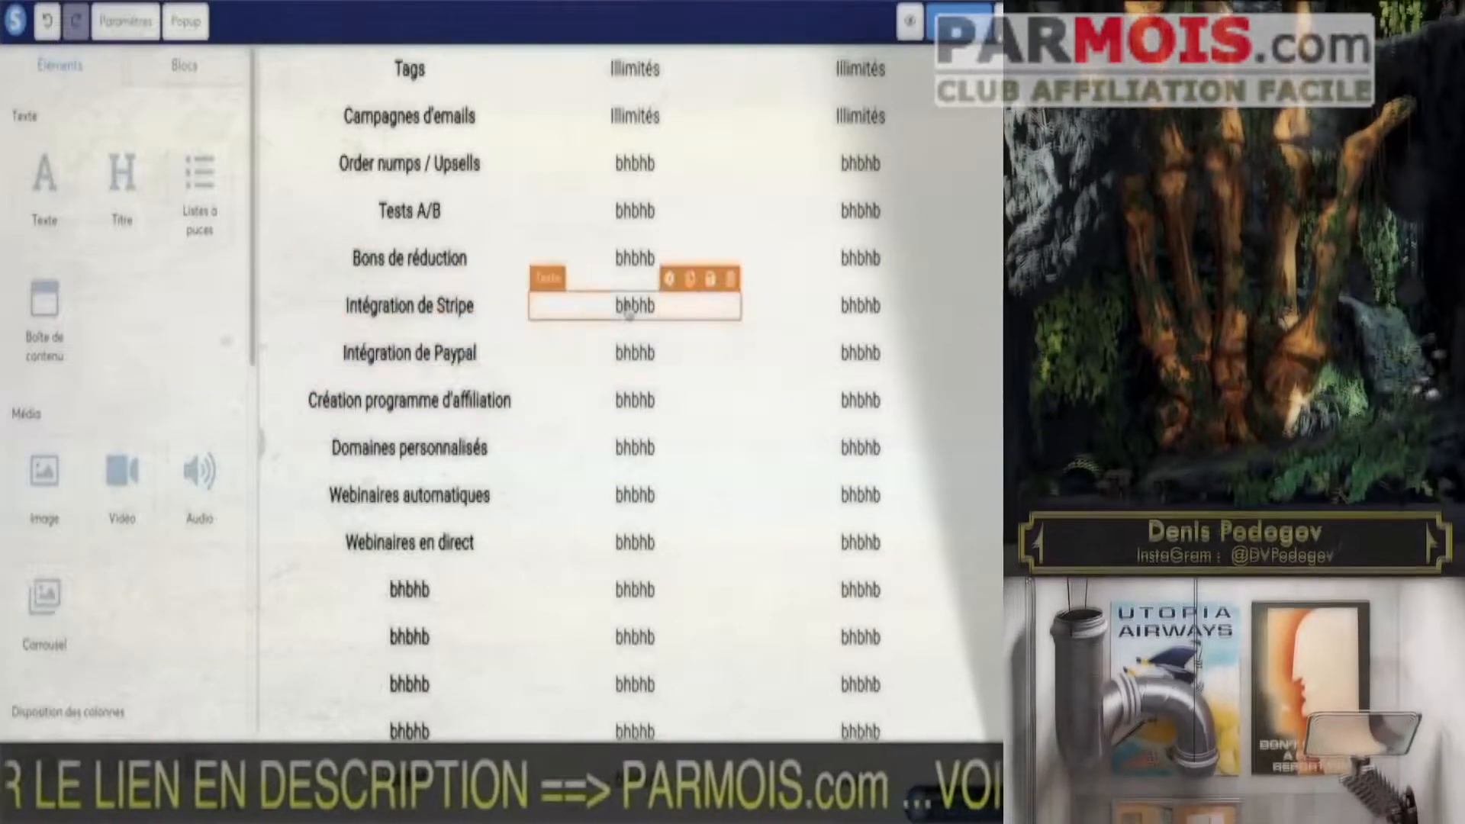
{"action": "scroll", "coordinate": [635, 336], "scroll_direction": "up", "scroll_amount": 10}
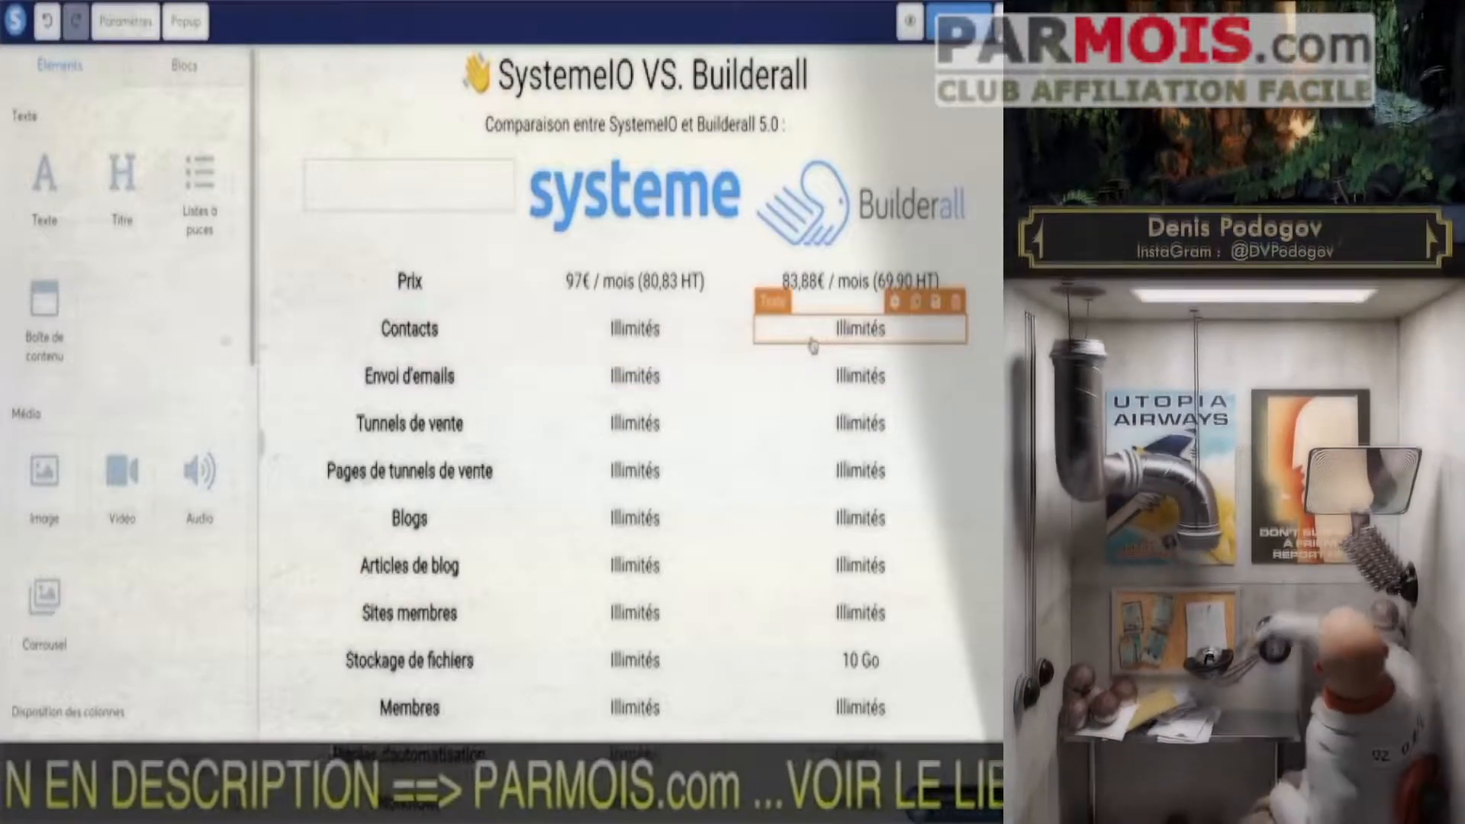
{"action": "scroll", "coordinate": [802, 379], "scroll_direction": "down", "scroll_amount": 3}
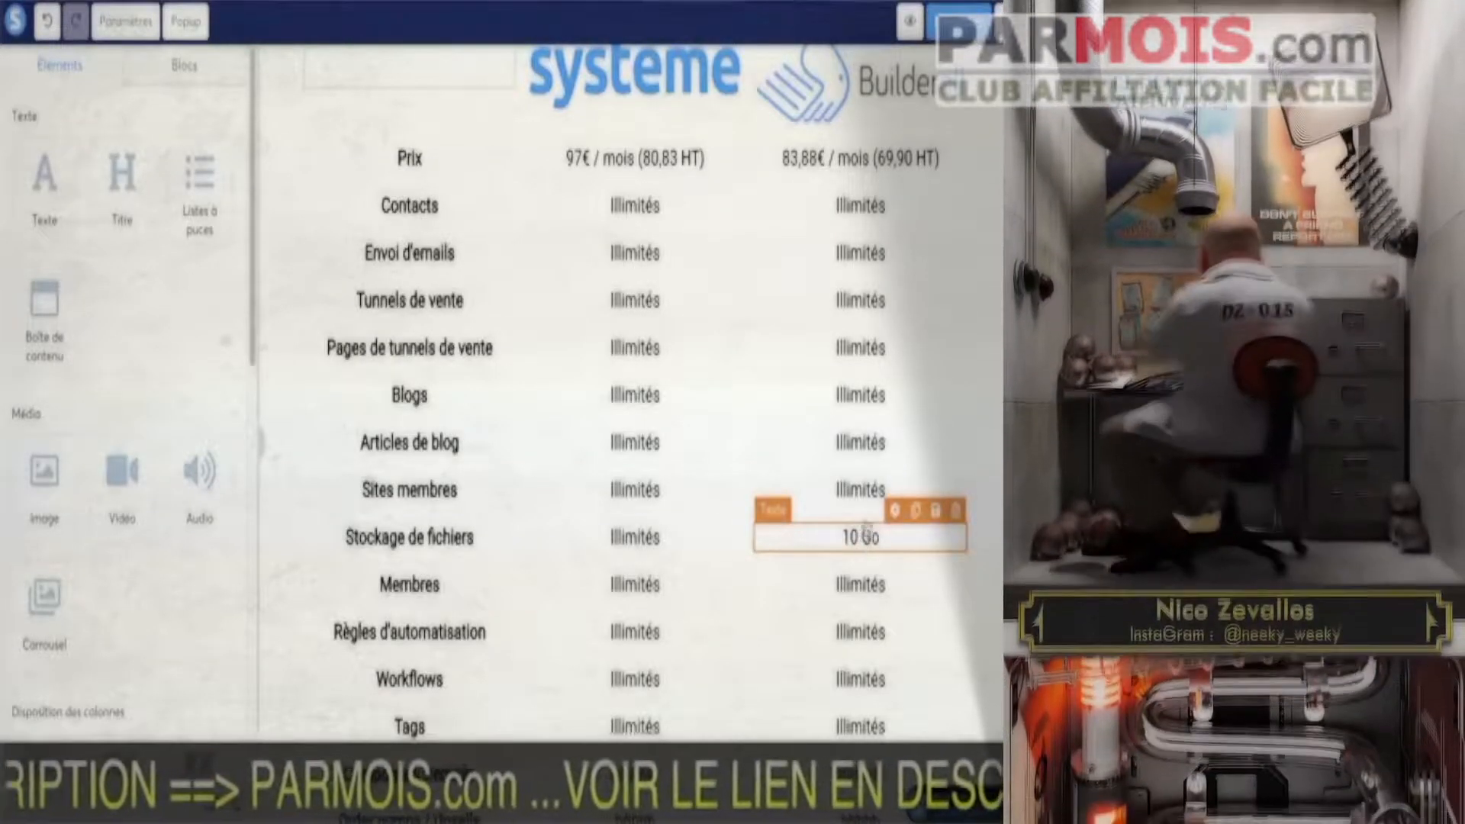
{"action": "scroll", "coordinate": [858, 431], "scroll_direction": "down", "scroll_amount": 5}
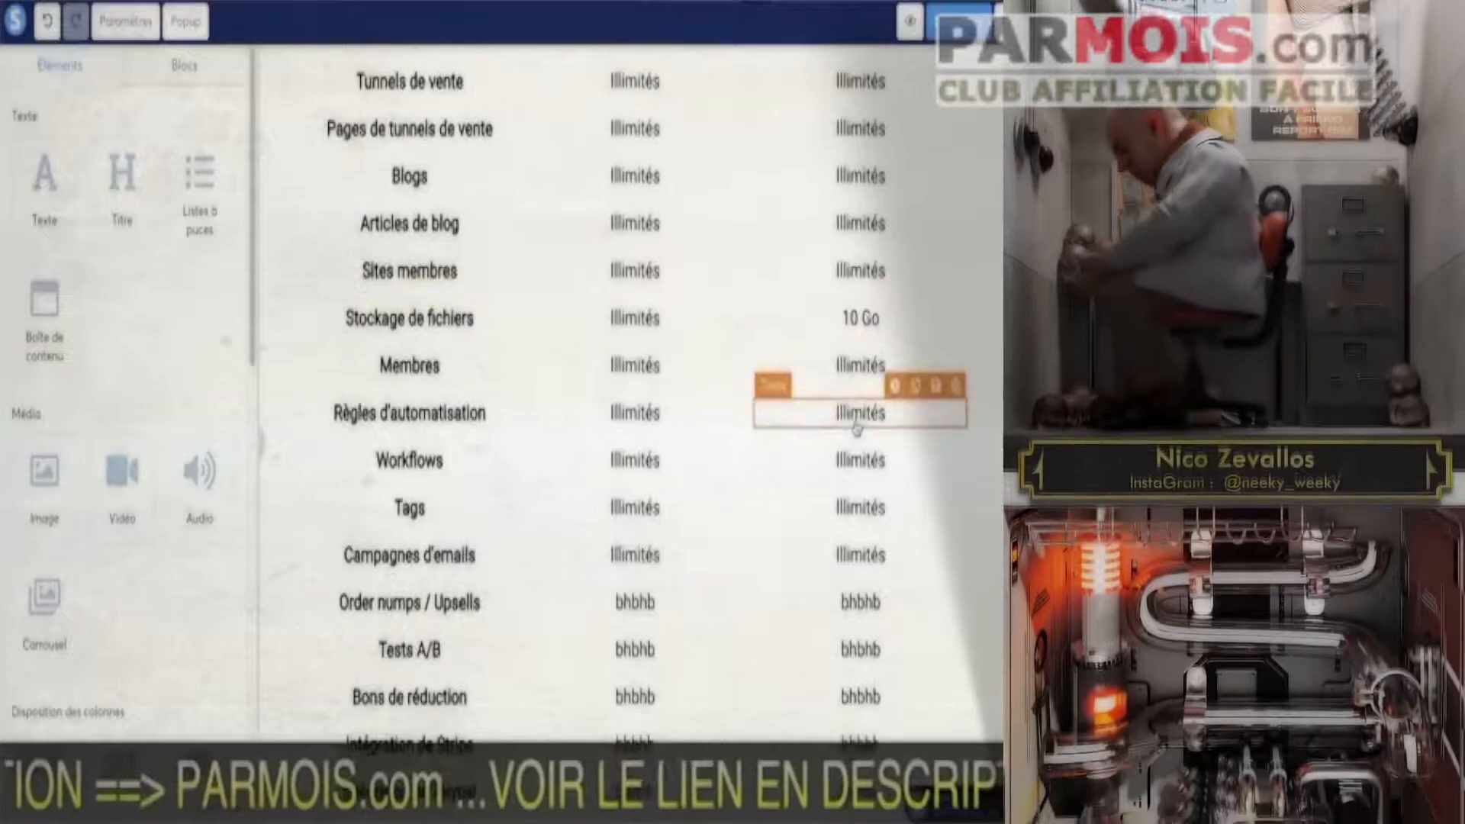
{"action": "scroll", "coordinate": [858, 431], "scroll_direction": "down", "scroll_amount": 6}
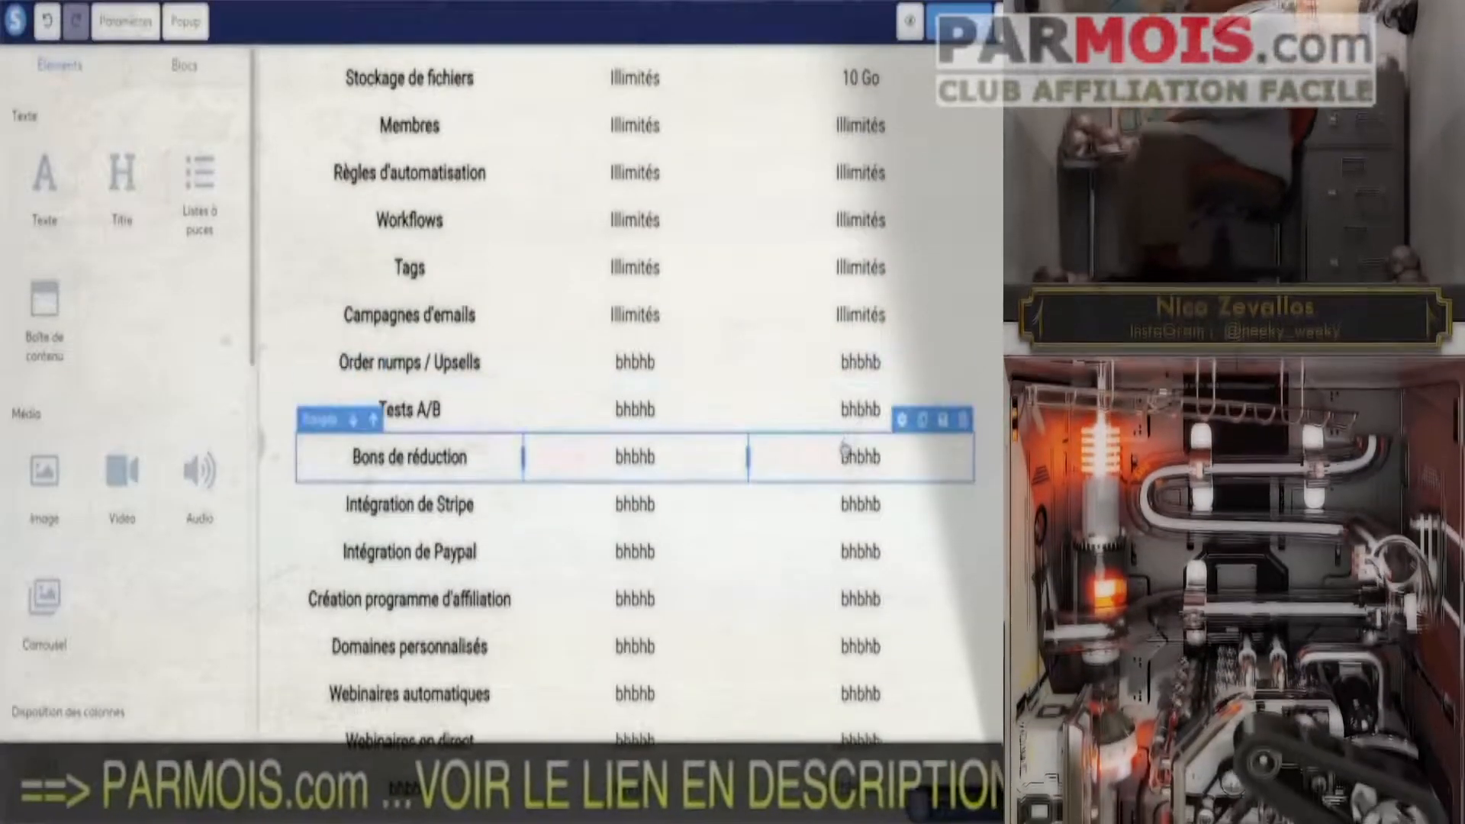
Replace the systeme placeholder in the Webinaires en direct row with "-".
{"action": "scroll", "coordinate": [844, 447], "scroll_direction": "down", "scroll_amount": 4}
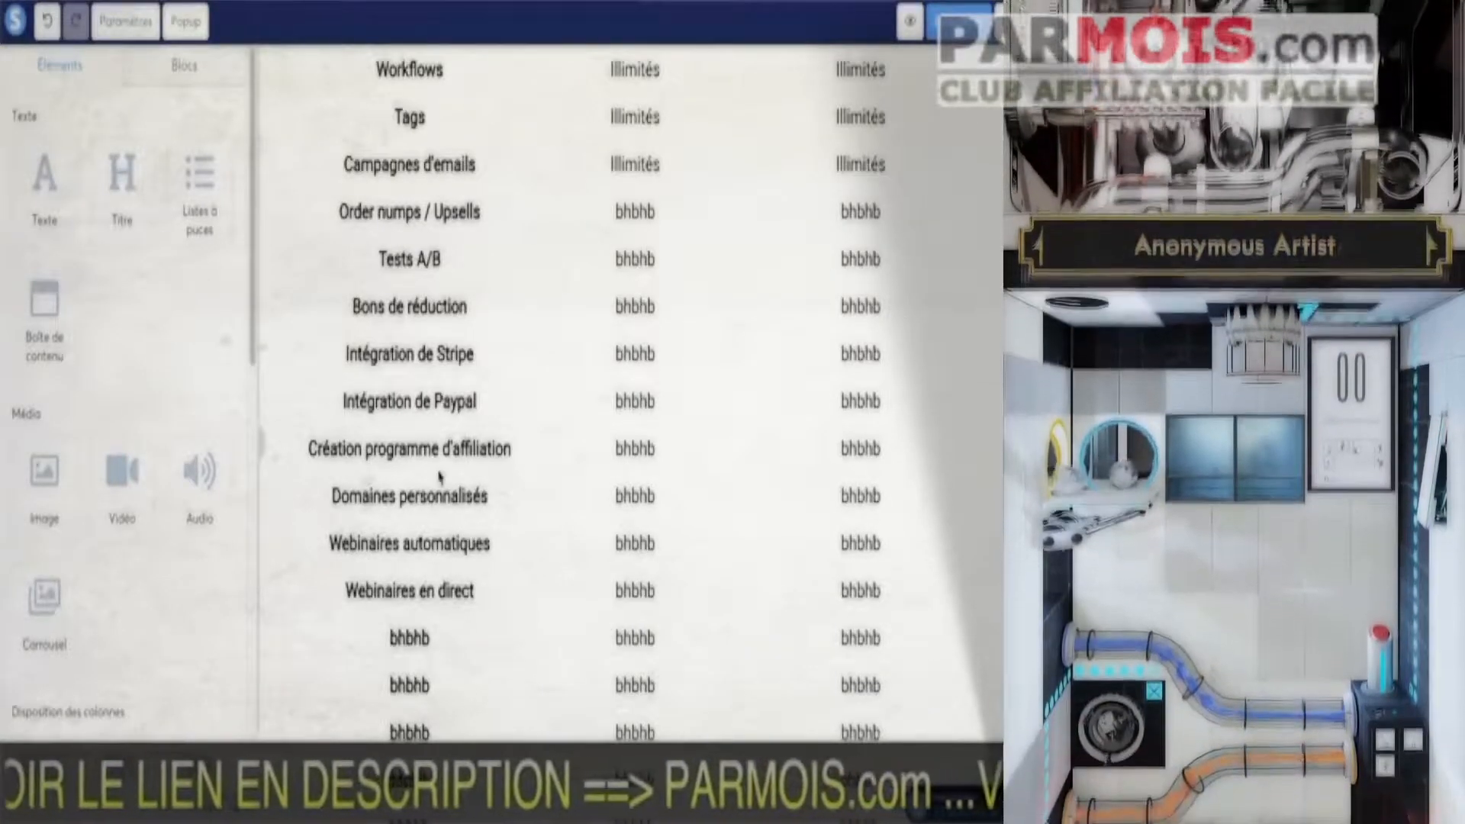
{"action": "left_click", "coordinate": [630, 595]}
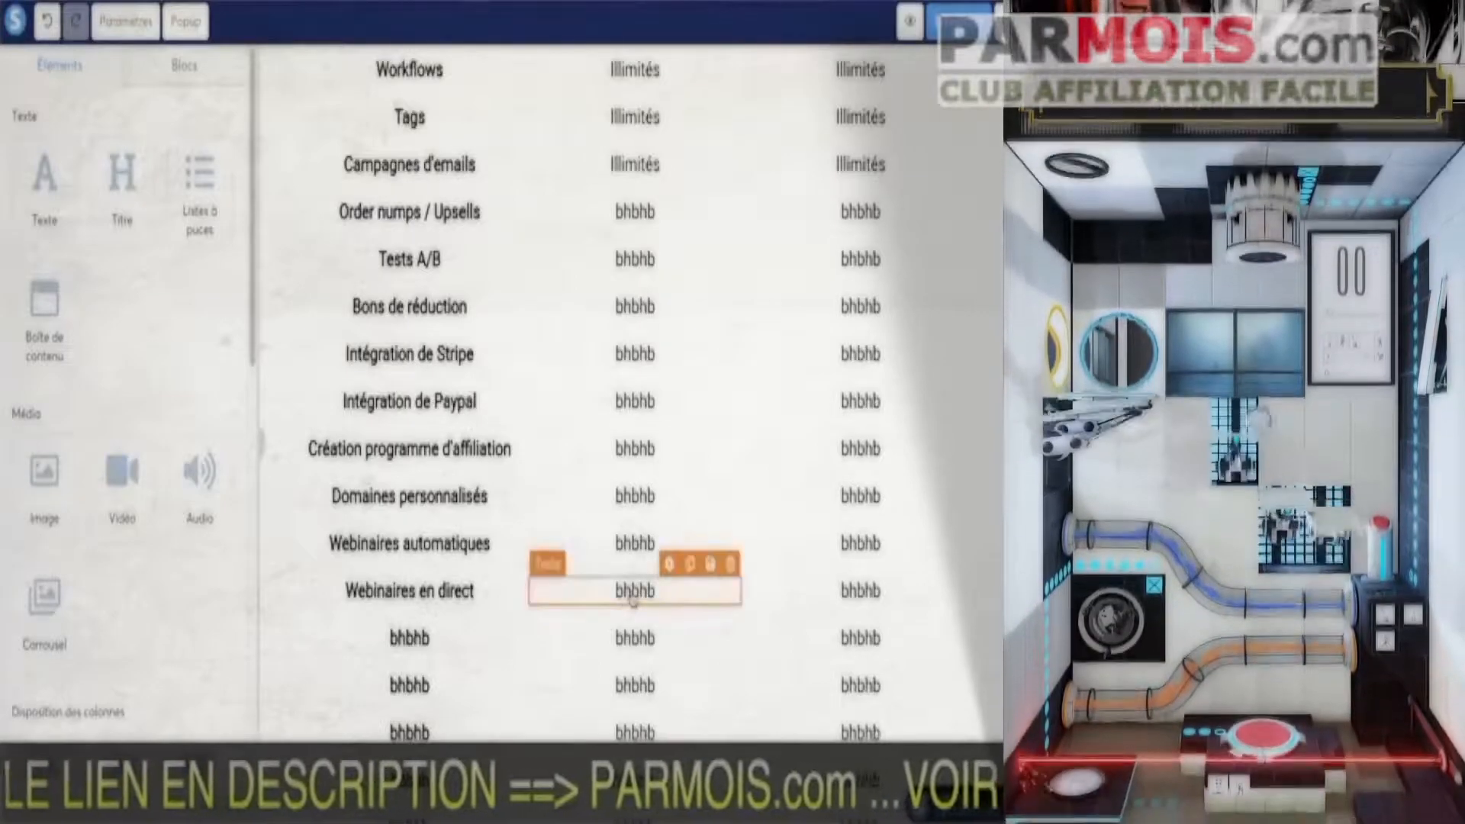
{"action": "double_click", "coordinate": [630, 595]}
{"action": "key", "text": "BackSpace"}
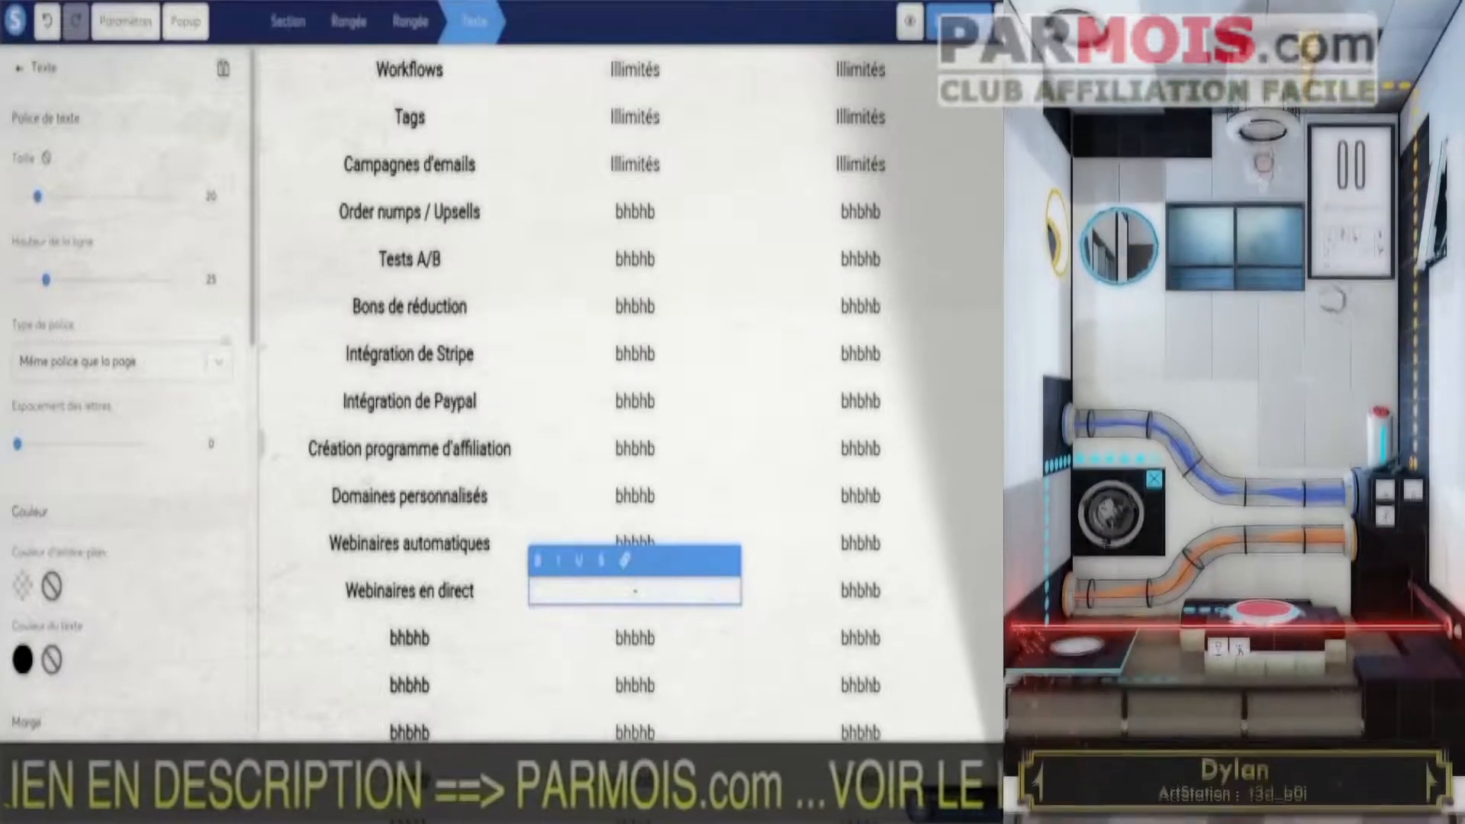
{"action": "type", "text": "-"}
{"action": "left_click", "coordinate": [671, 484]}
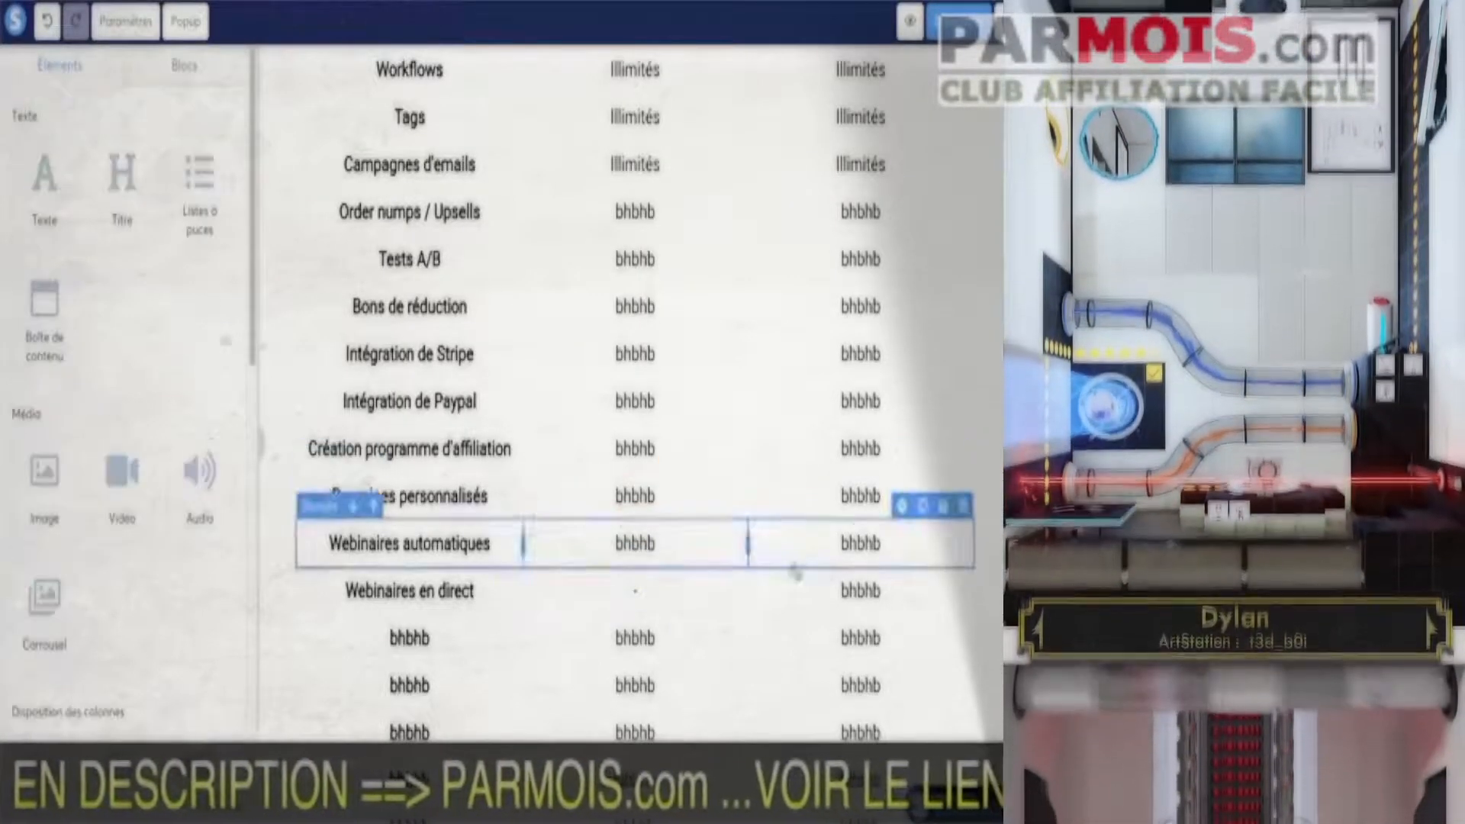
{"action": "left_click", "coordinate": [861, 595]}
{"action": "left_click", "coordinate": [861, 165]}
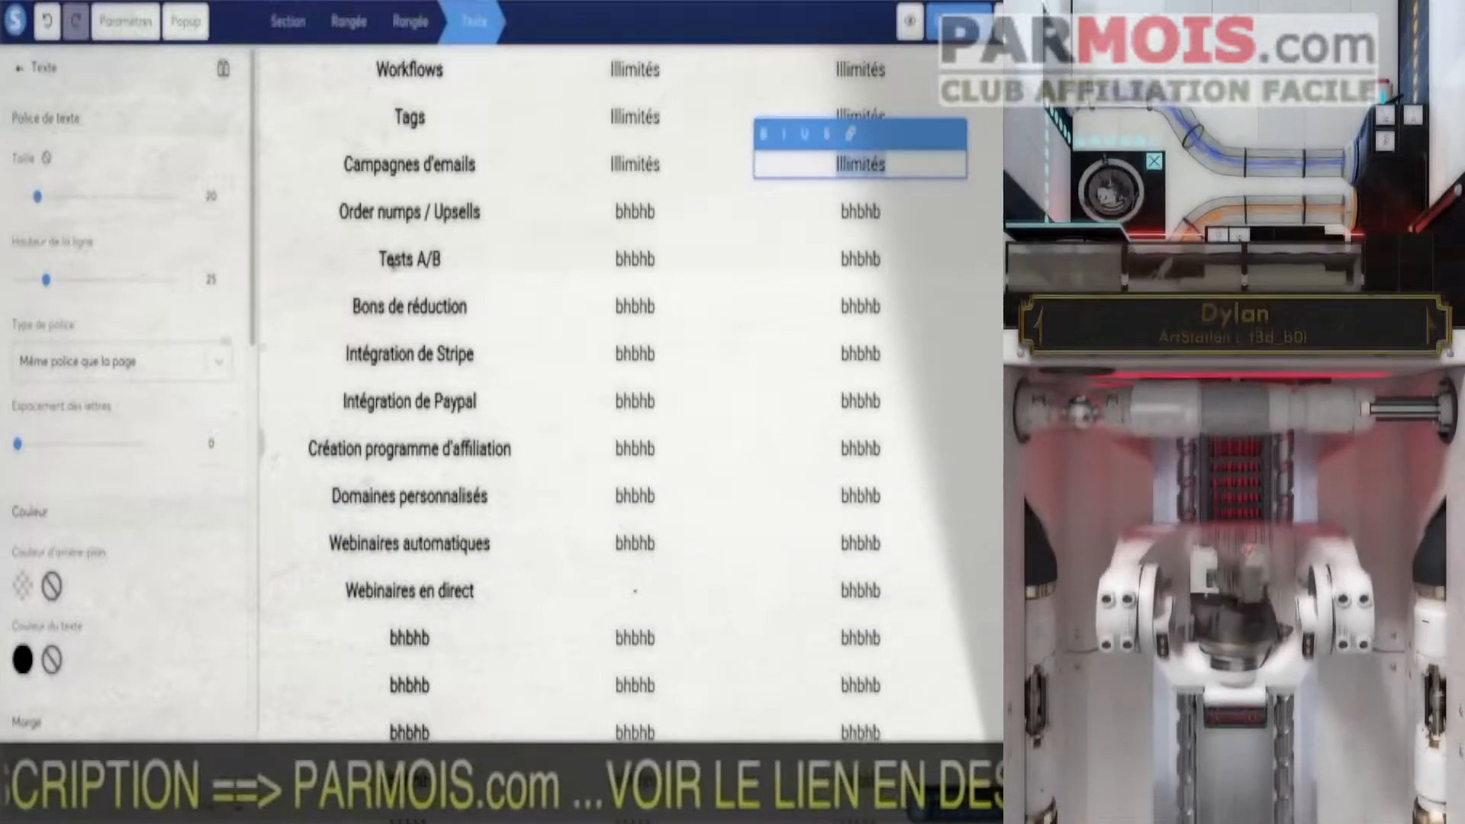
{"action": "left_click", "coordinate": [839, 596]}
{"action": "scroll", "coordinate": [832, 432], "scroll_direction": "up", "scroll_amount": 10}
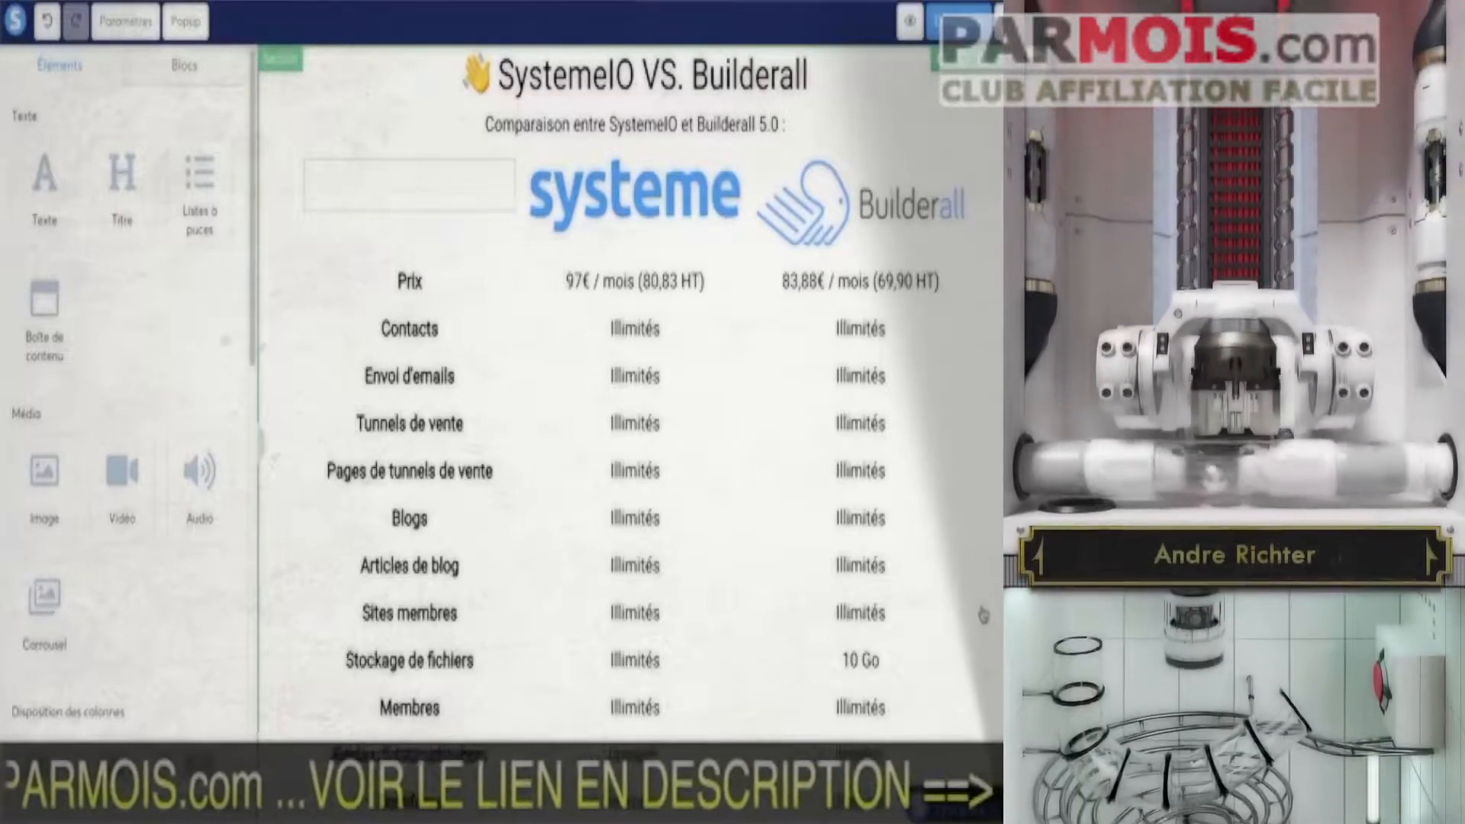
Set Builderall's Webinaires en direct value and both platforms' Webinaires automatiques values to "Illimités".
{"action": "scroll", "coordinate": [983, 614], "scroll_direction": "down", "scroll_amount": 10}
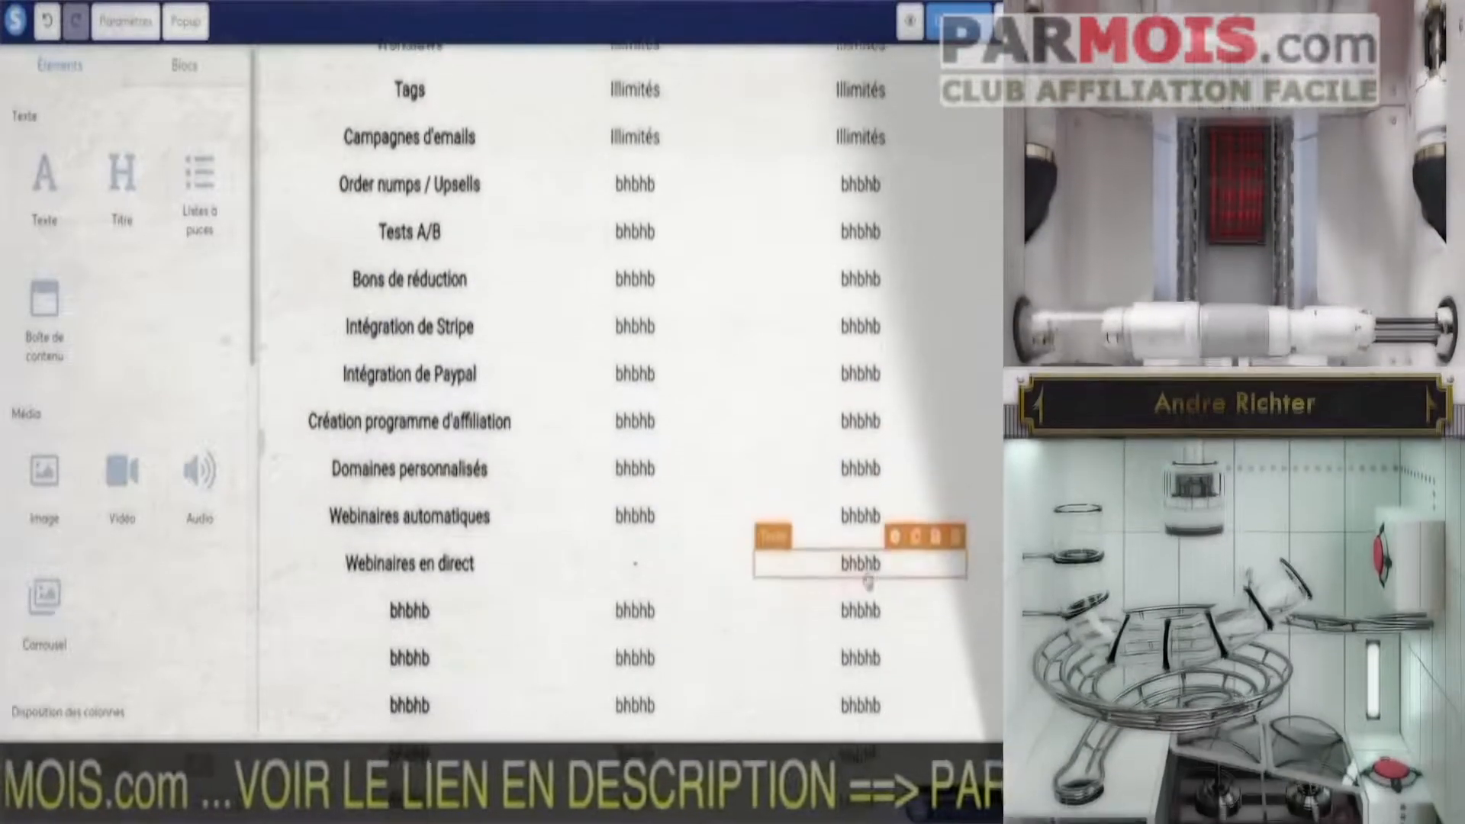
{"action": "left_click", "coordinate": [867, 565]}
{"action": "double_click", "coordinate": [861, 563]}
{"action": "type", "text": "Illimités"}
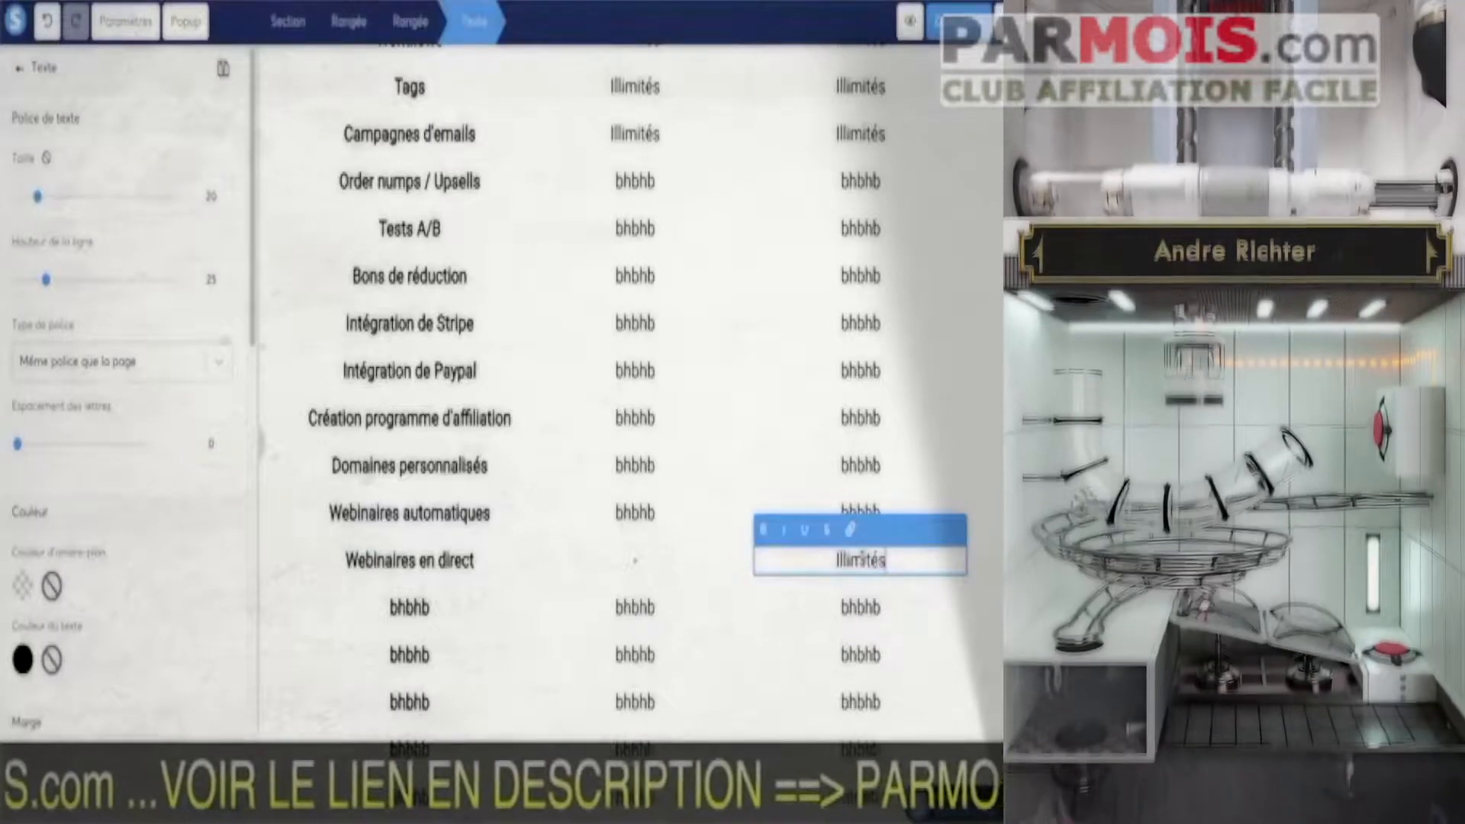
{"action": "left_click", "coordinate": [861, 512]}
{"action": "left_click", "coordinate": [861, 513]}
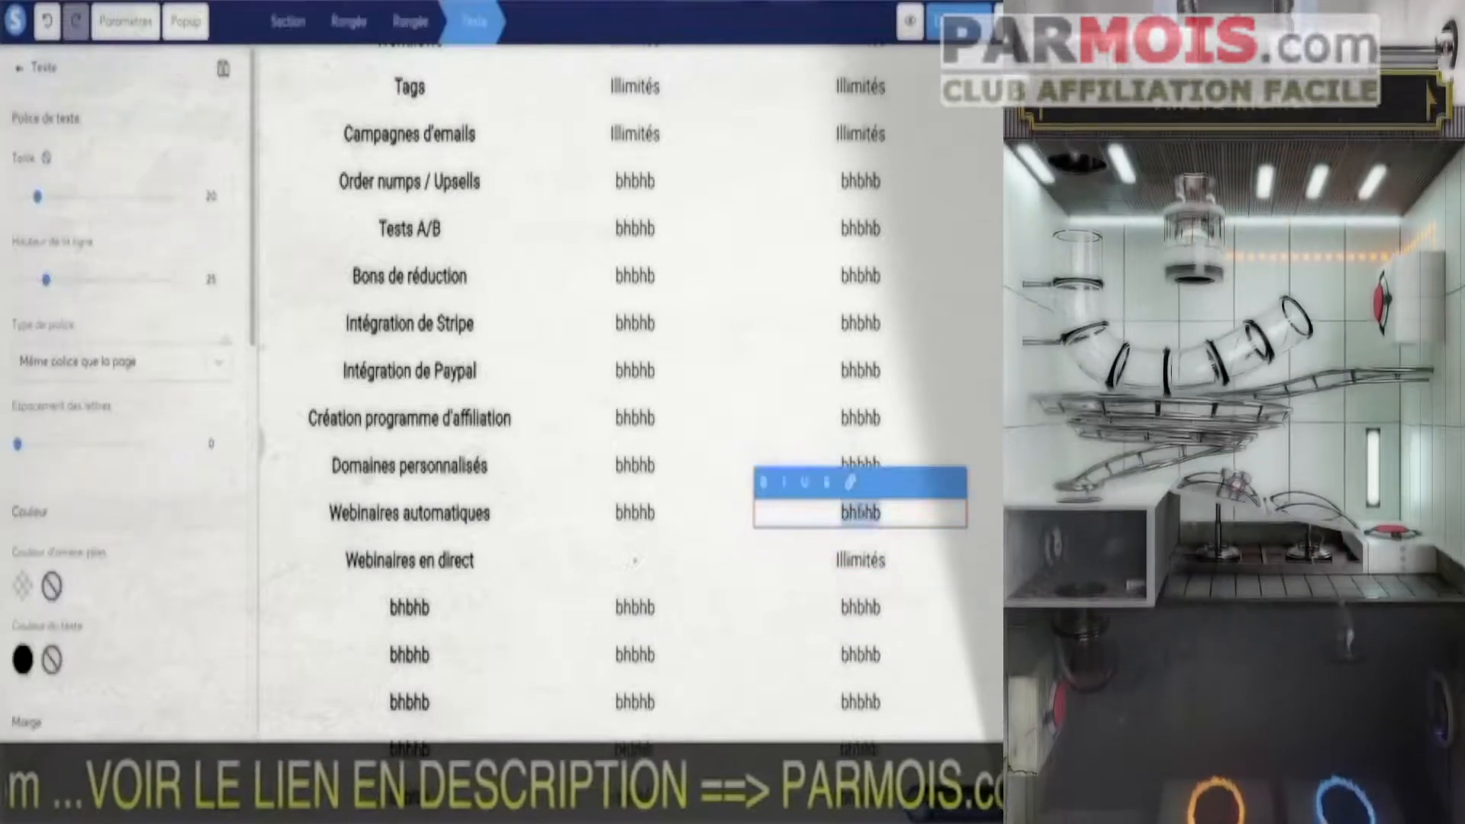
{"action": "type", "text": "Illimités"}
{"action": "left_click", "coordinate": [649, 523]}
{"action": "left_click", "coordinate": [648, 522]}
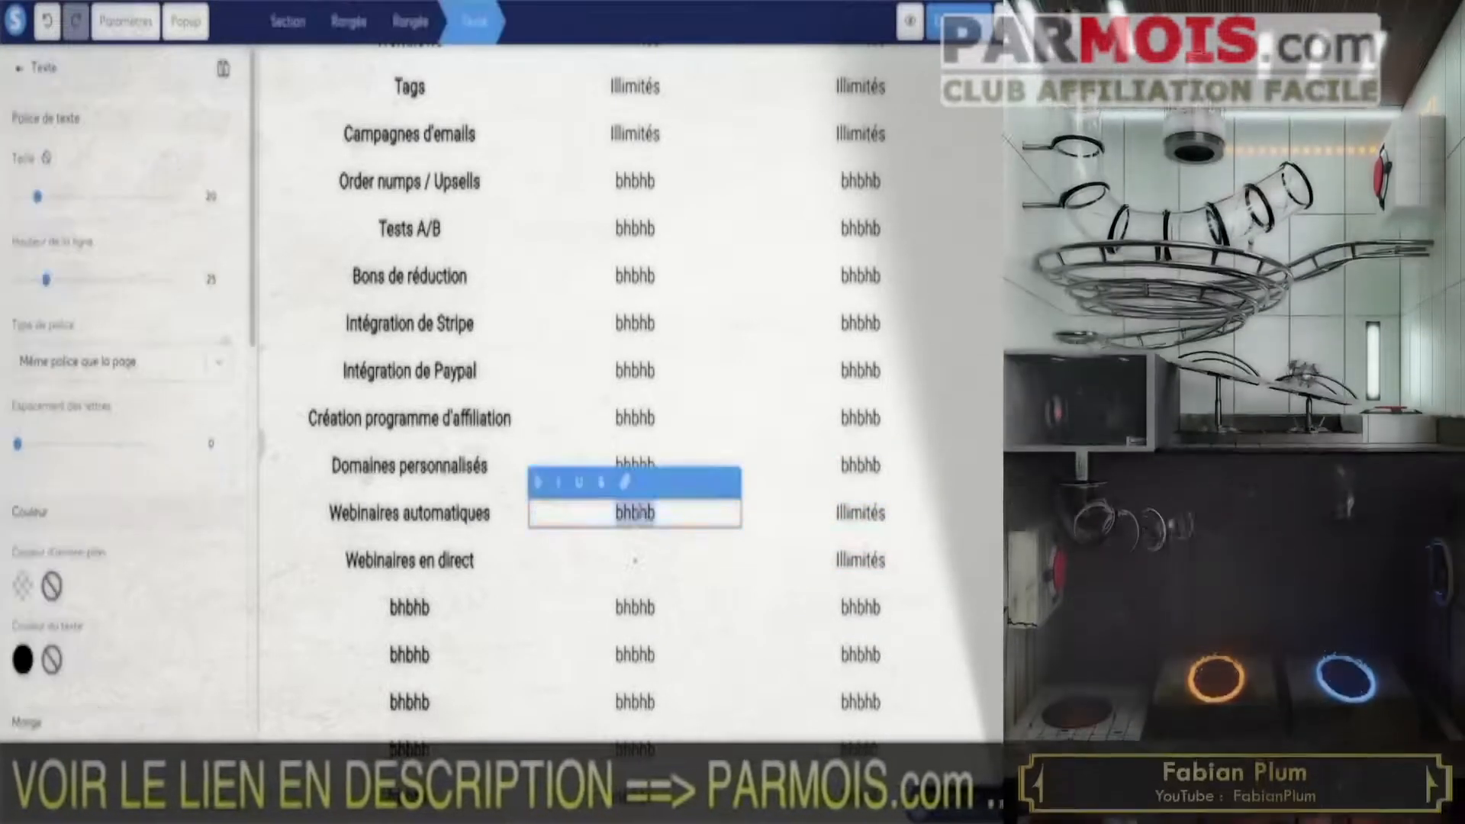
{"action": "type", "text": "Illimités"}
Set the Domaines personnalisés values to "Illimités" for both Builderall and systeme.
{"action": "left_click", "coordinate": [874, 467]}
{"action": "left_click", "coordinate": [874, 467]}
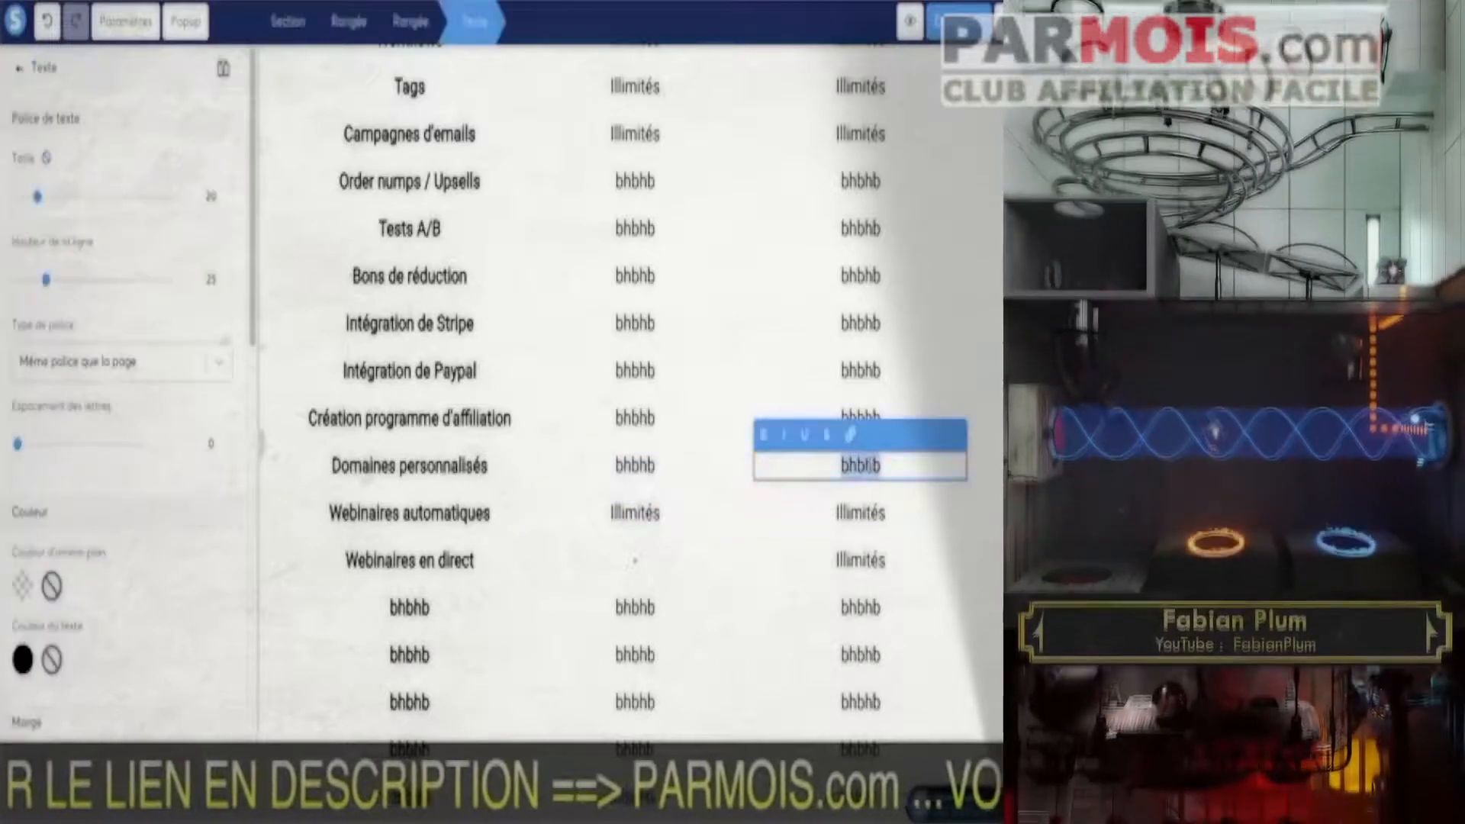
{"action": "type", "text": "Illimités"}
{"action": "left_click", "coordinate": [643, 477]}
{"action": "left_click", "coordinate": [644, 477]}
{"action": "type", "text": "Illimités"}
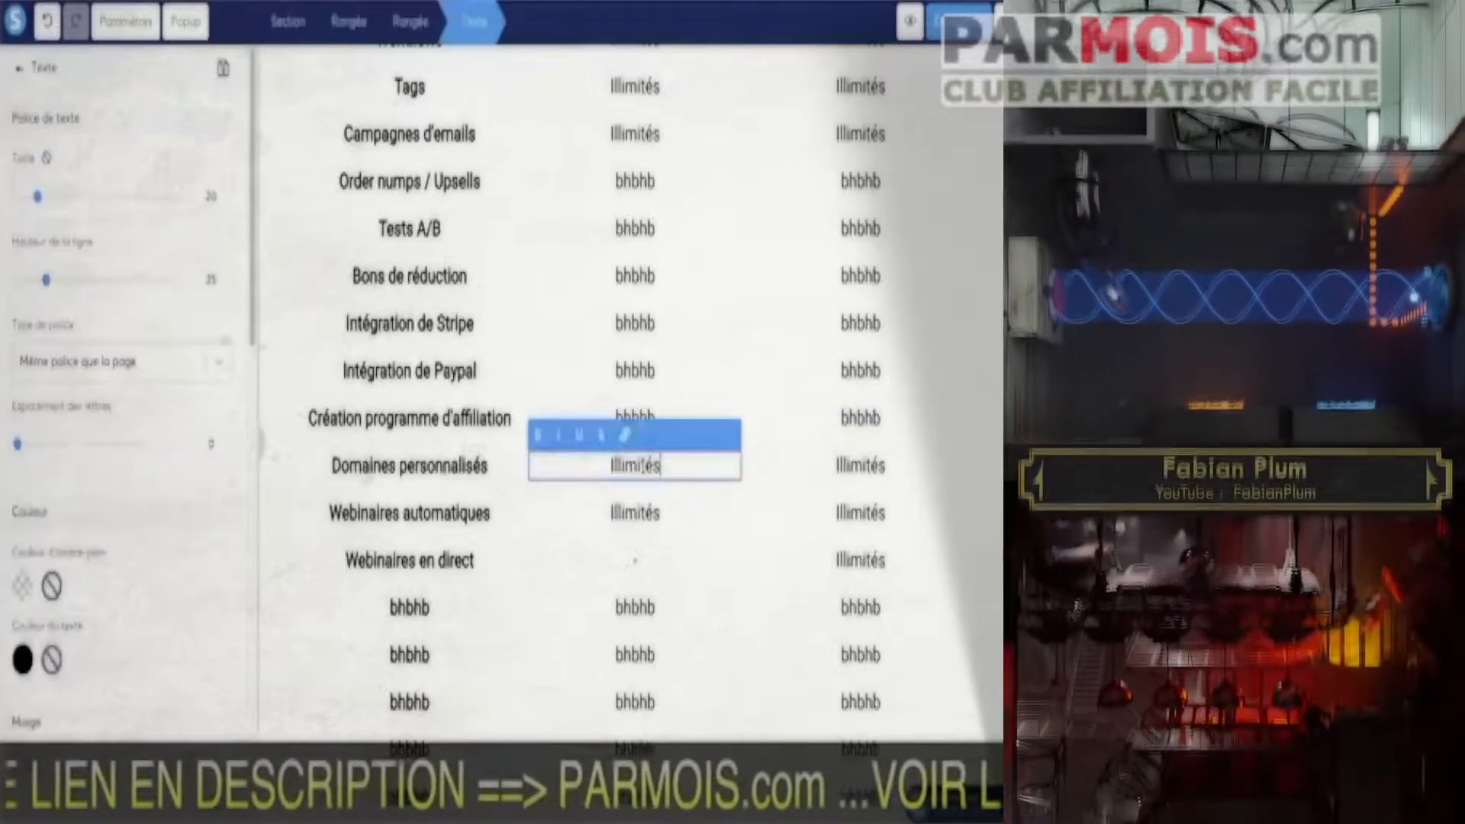
Fill the Order numps / Upsells row with "Illimités" for both systeme and Builderall.
{"action": "left_click", "coordinate": [649, 186]}
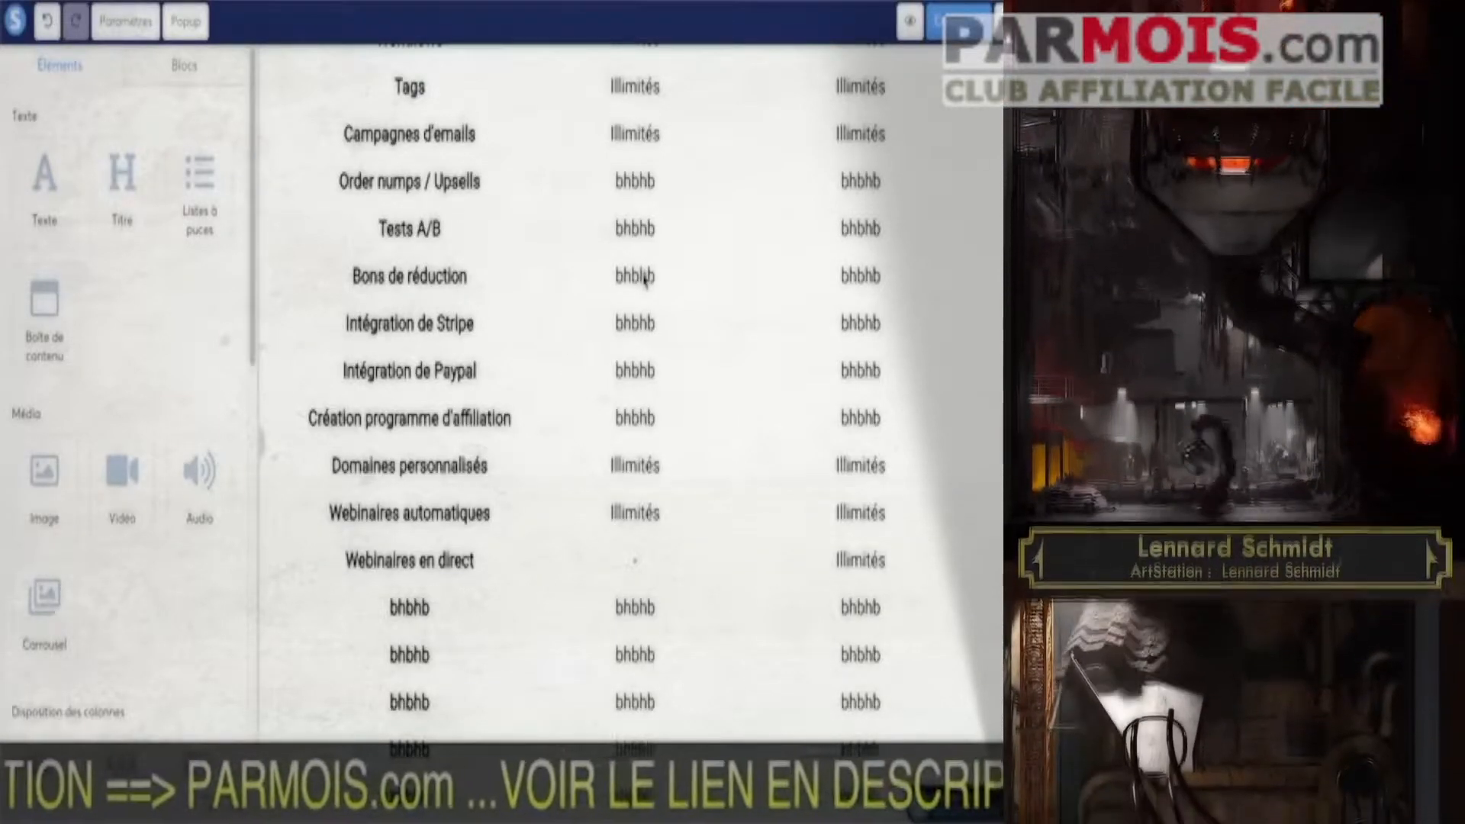
{"action": "left_click", "coordinate": [634, 183]}
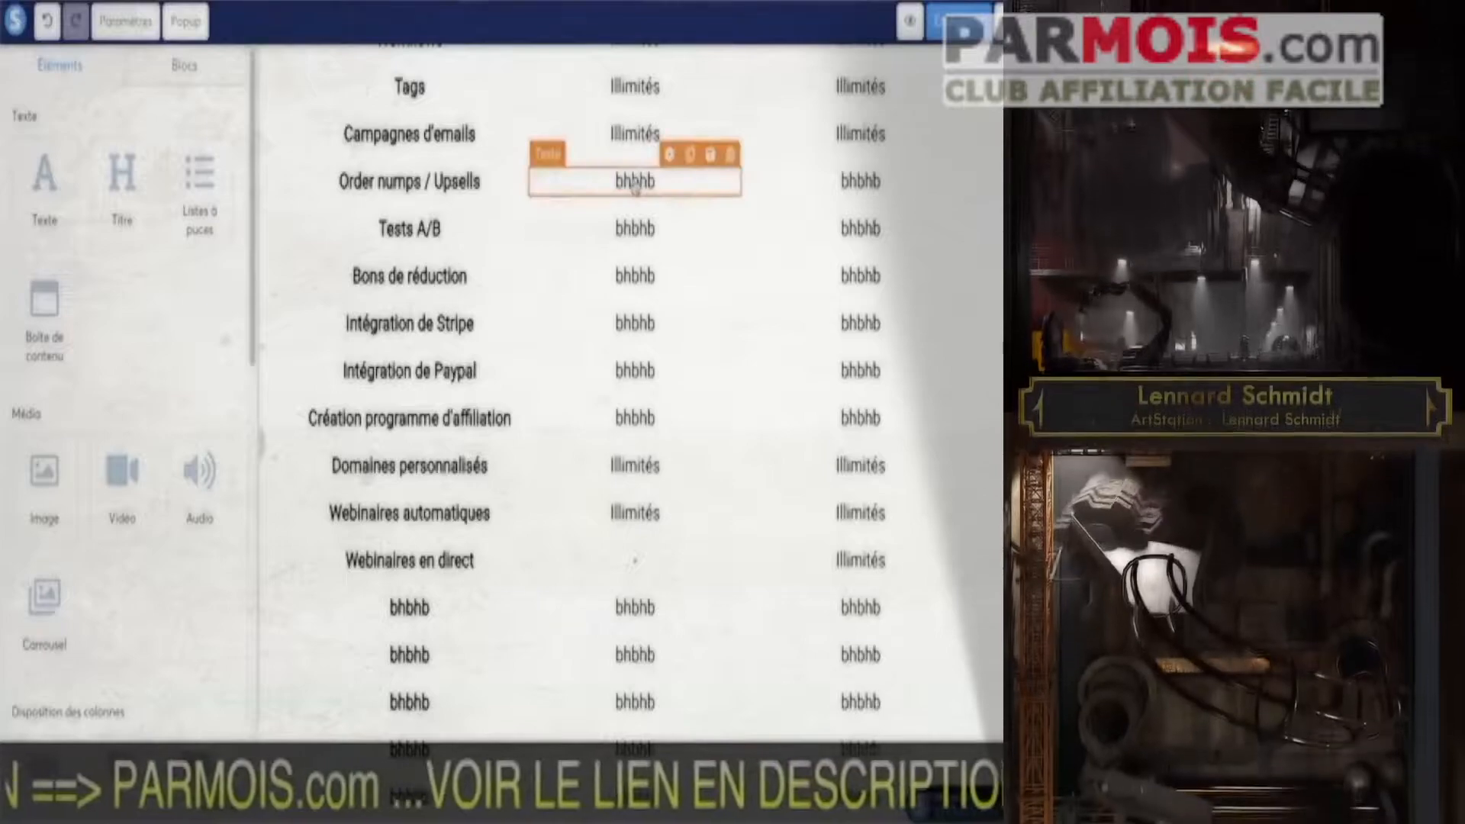
{"action": "type", "text": "Illimités"}
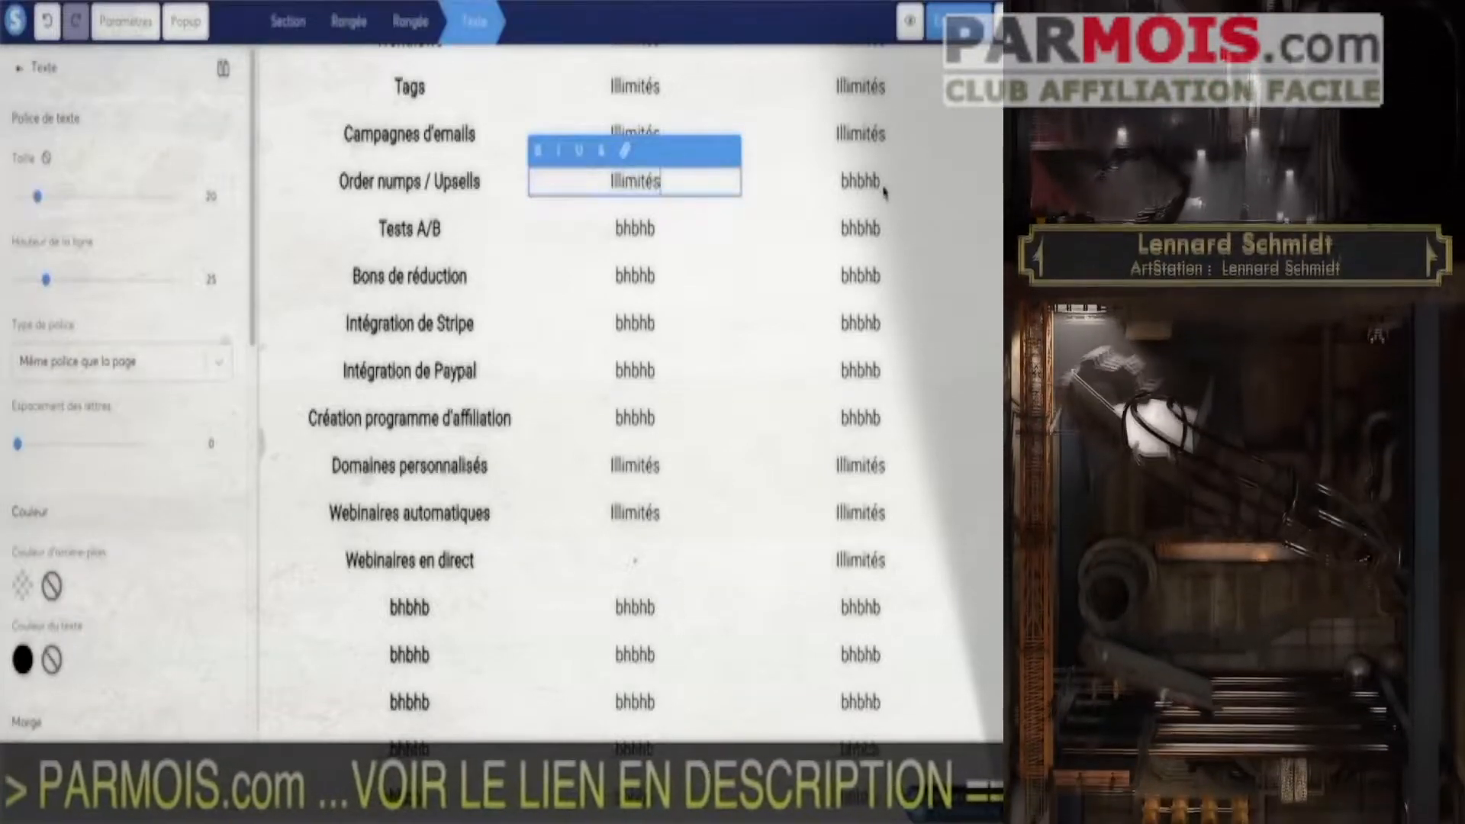
{"action": "left_click", "coordinate": [848, 183]}
{"action": "type", "text": "Illimités"}
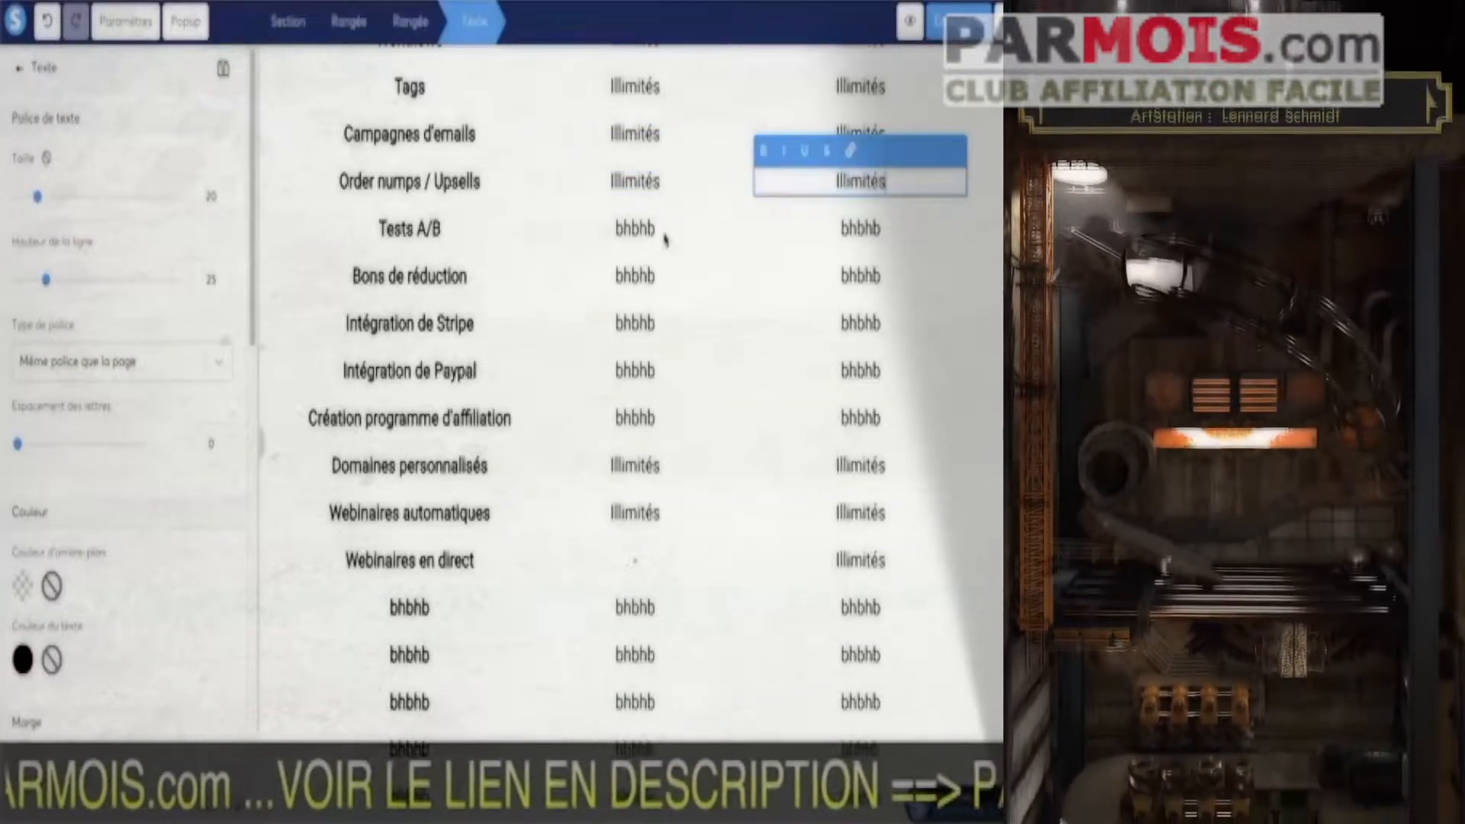
Fill the Tests A/B row with "Illimités" for both systeme and Builderall.
{"action": "left_click", "coordinate": [638, 230]}
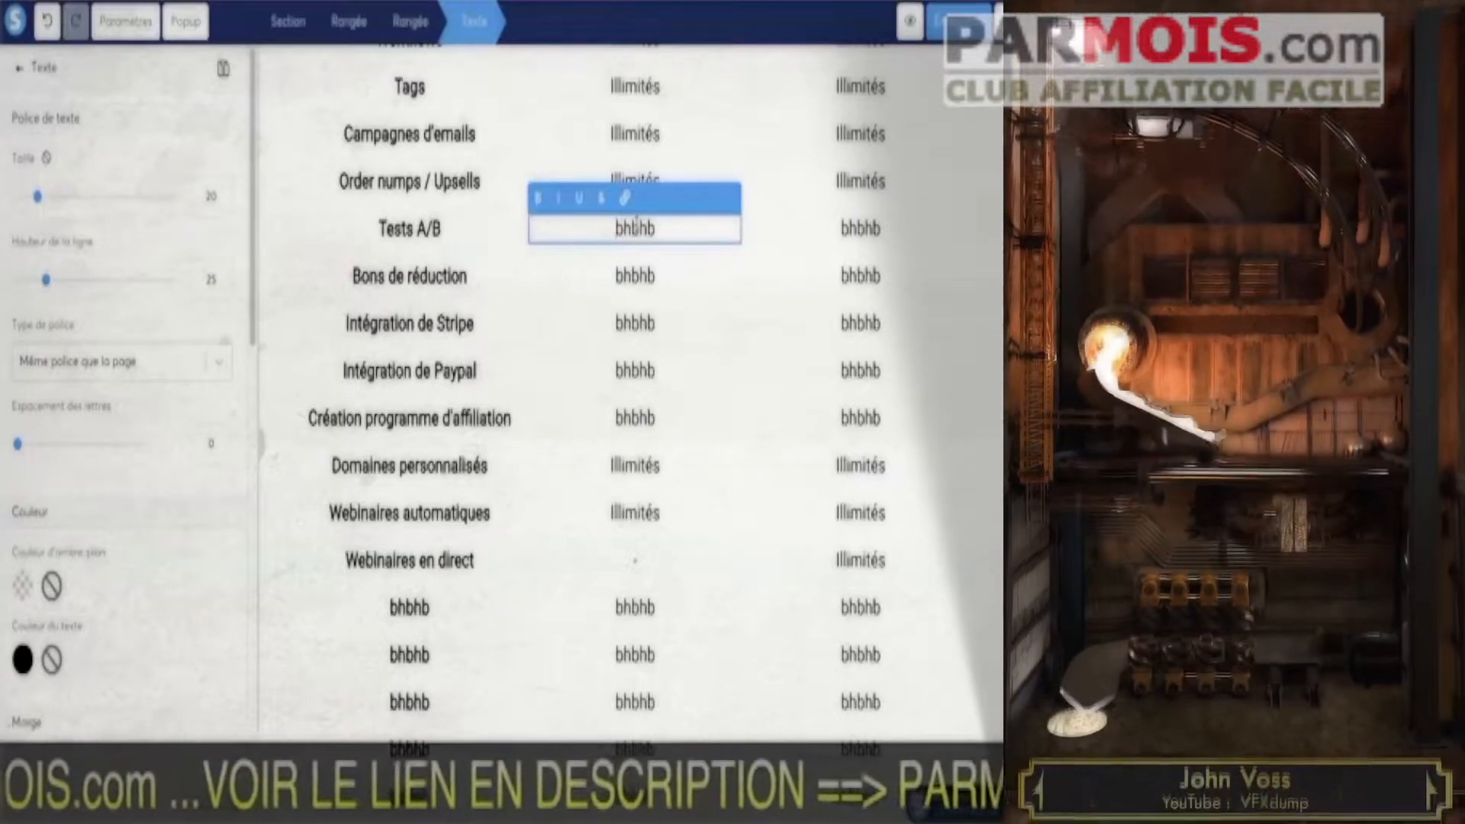
{"action": "key", "text": "ctrl+a"}
{"action": "type", "text": "Illimités"}
{"action": "left_click", "coordinate": [857, 227]}
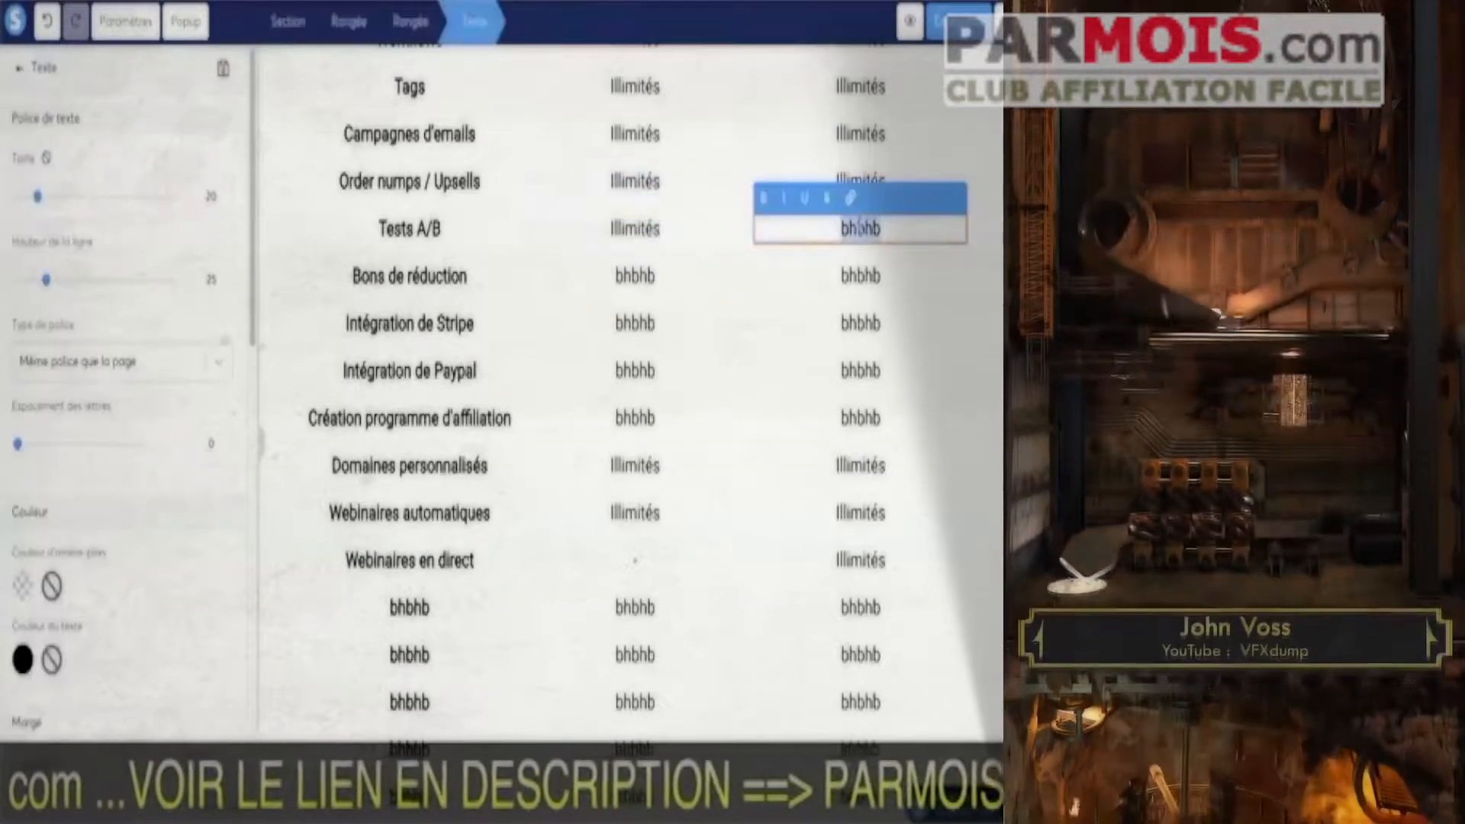
{"action": "key", "text": "ctrl+a"}
{"action": "type", "text": "Illimités"}
Set the Bons de réduction values to "Illimités" for both systeme and Builderall.
{"action": "left_click", "coordinate": [626, 276]}
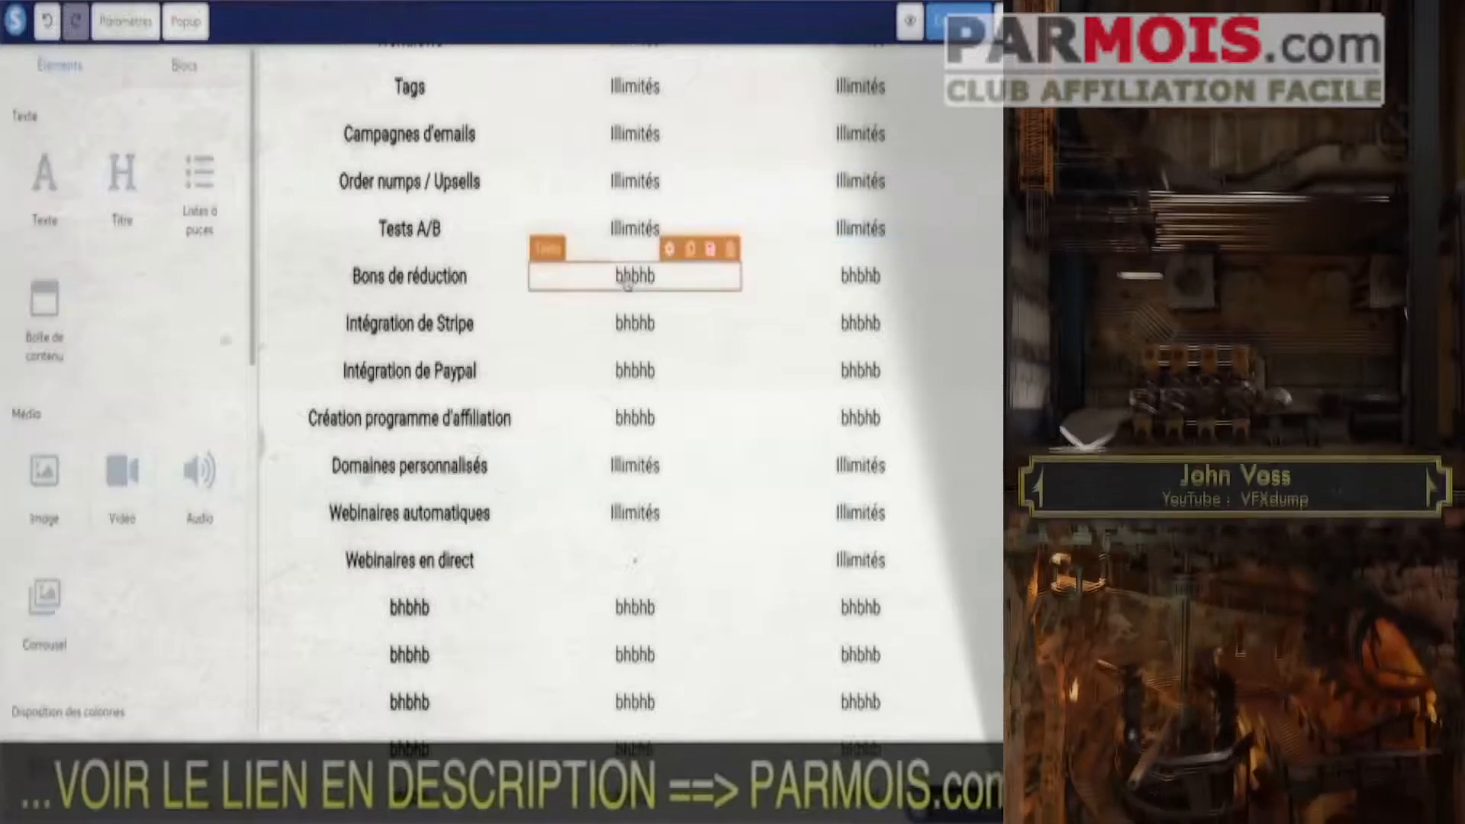
{"action": "key", "text": "ctrl+a"}
{"action": "type", "text": "Illimités"}
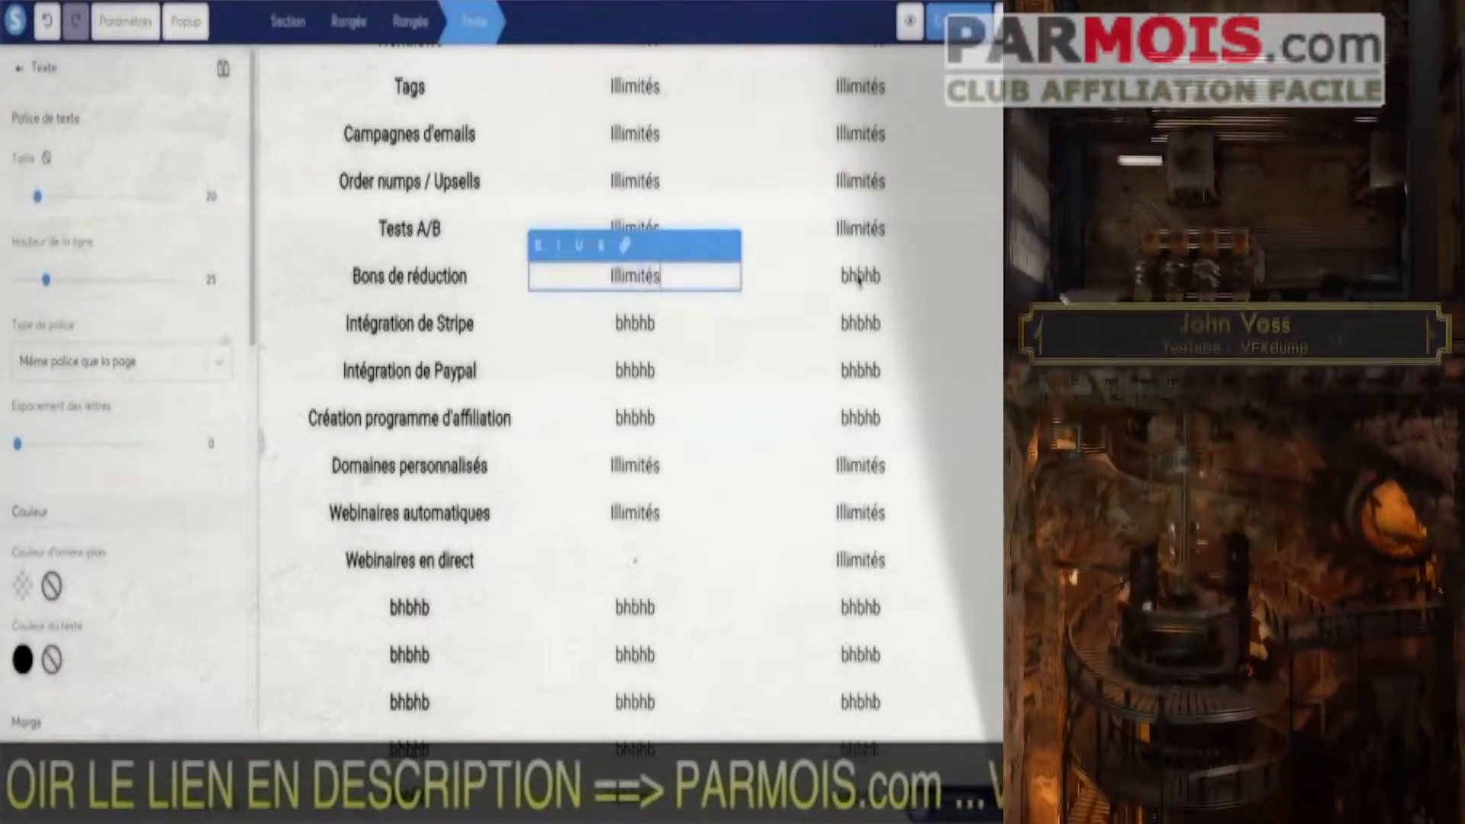
{"action": "left_click", "coordinate": [857, 274]}
{"action": "key", "text": "ctrl+a"}
{"action": "type", "text": "Illimités"}
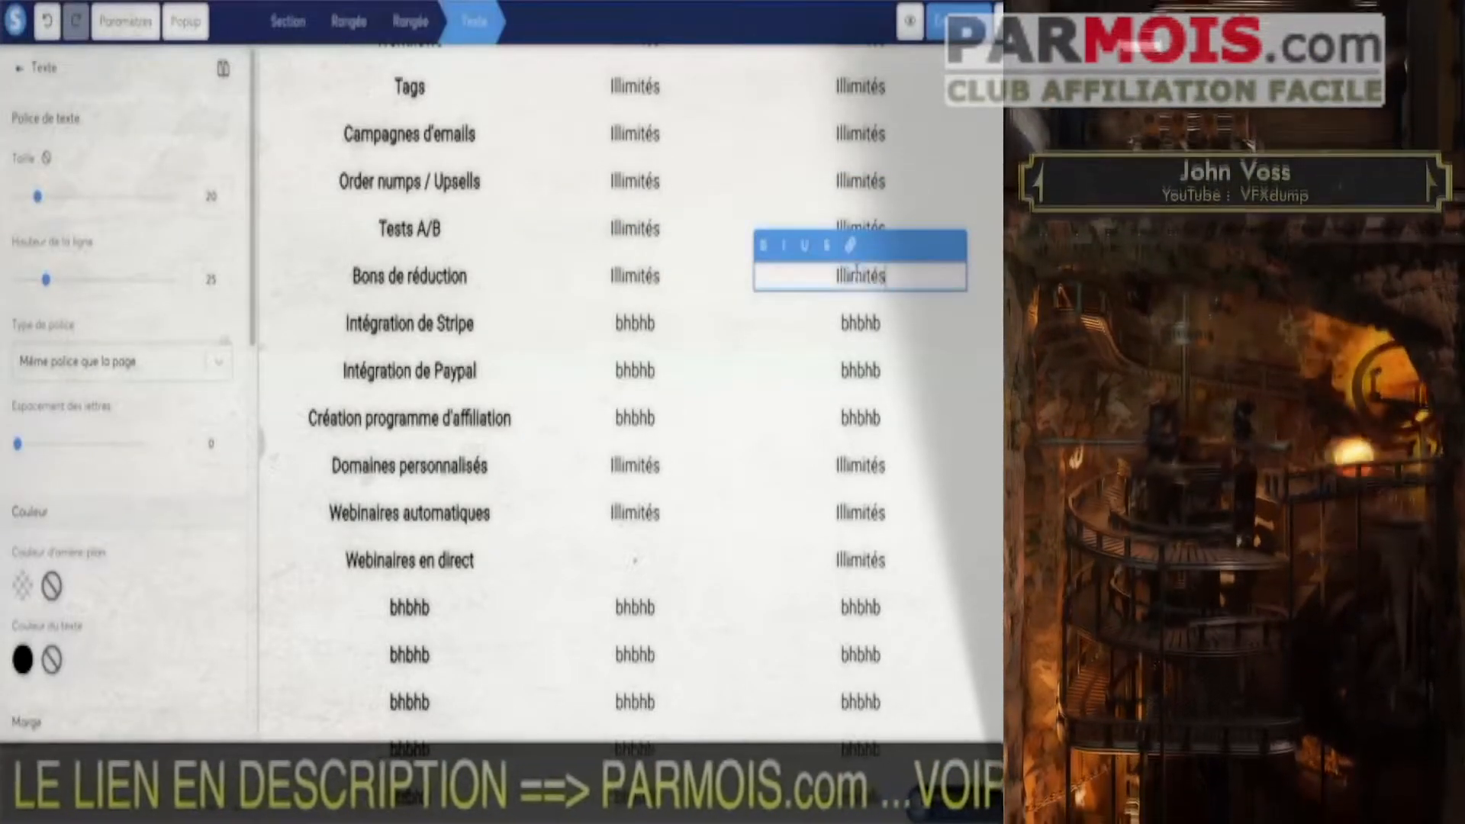
Replace both placeholders in the Intégration de Stripe row with "Illimités".
{"action": "left_click", "coordinate": [642, 328]}
{"action": "left_click", "coordinate": [642, 328]}
{"action": "key", "text": "ctrl+a"}
{"action": "type", "text": "Illimités"}
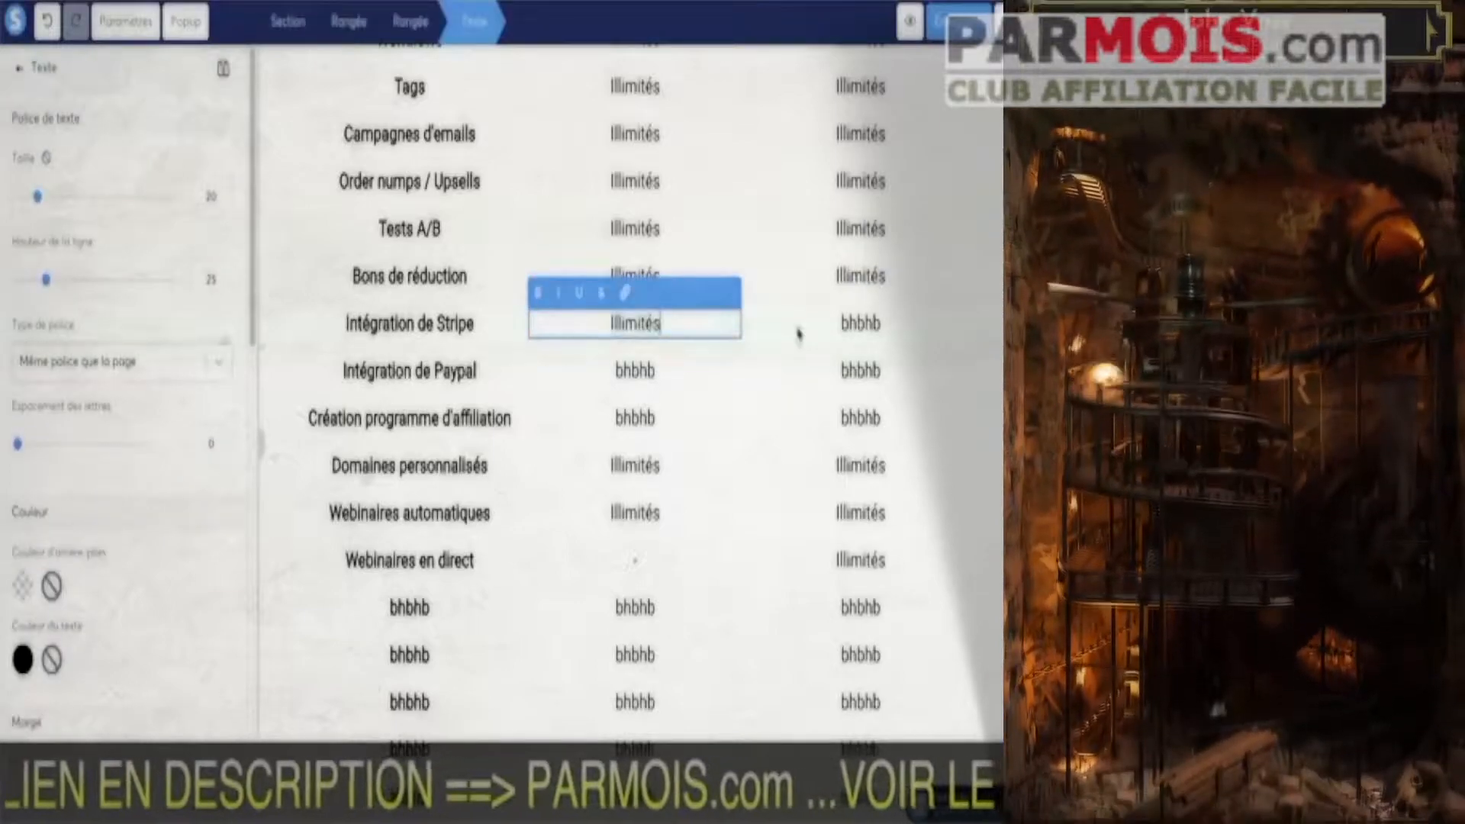
{"action": "left_click", "coordinate": [859, 326]}
{"action": "left_click", "coordinate": [861, 324]}
{"action": "key", "text": "ctrl+a"}
{"action": "type", "text": "Illimités"}
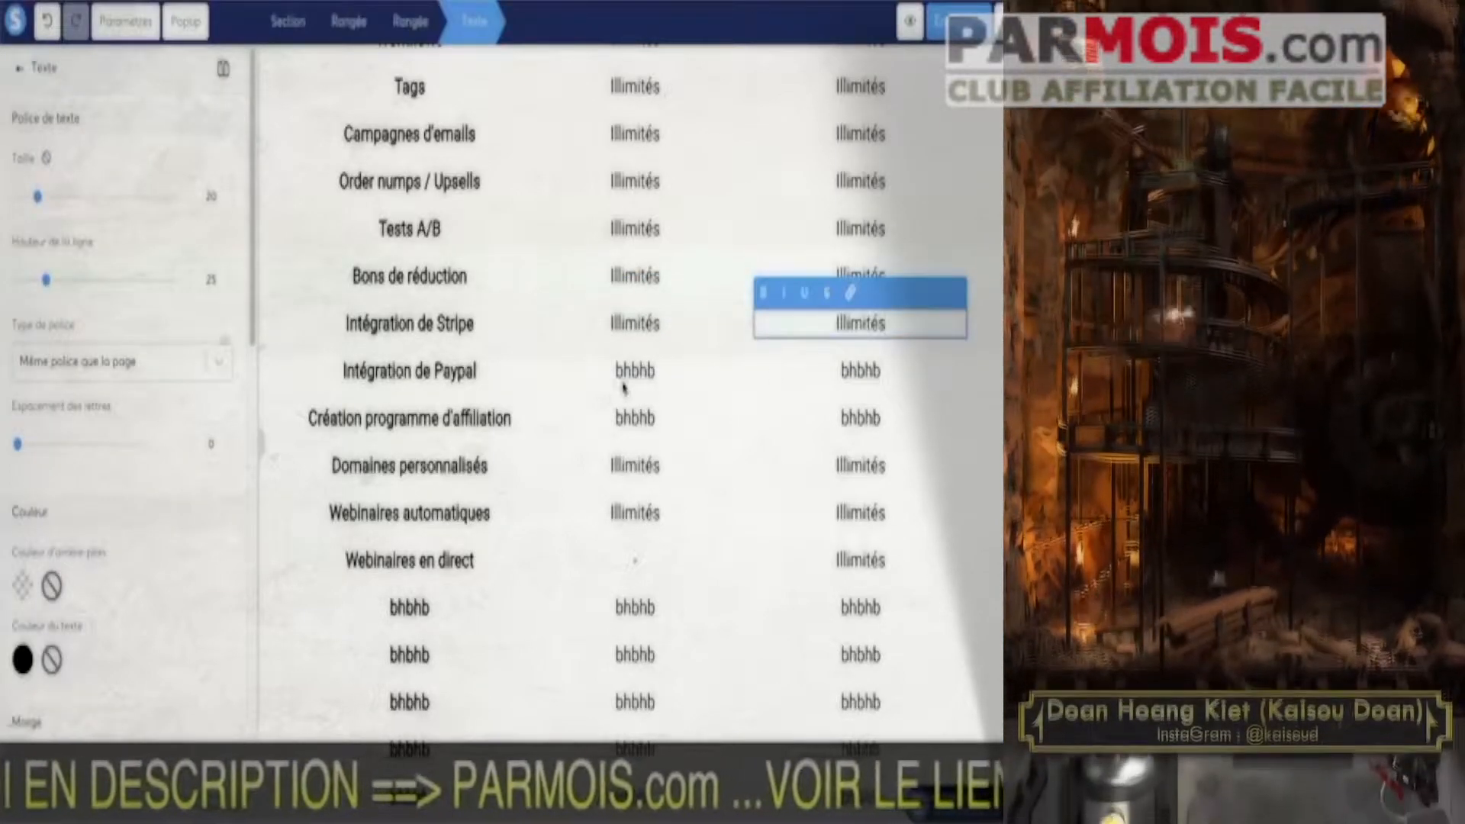
Replace both placeholders in the Intégration de Paypal row with "Illimités".
{"action": "left_click", "coordinate": [628, 374]}
{"action": "left_click", "coordinate": [627, 374]}
{"action": "key", "text": "ctrl+a"}
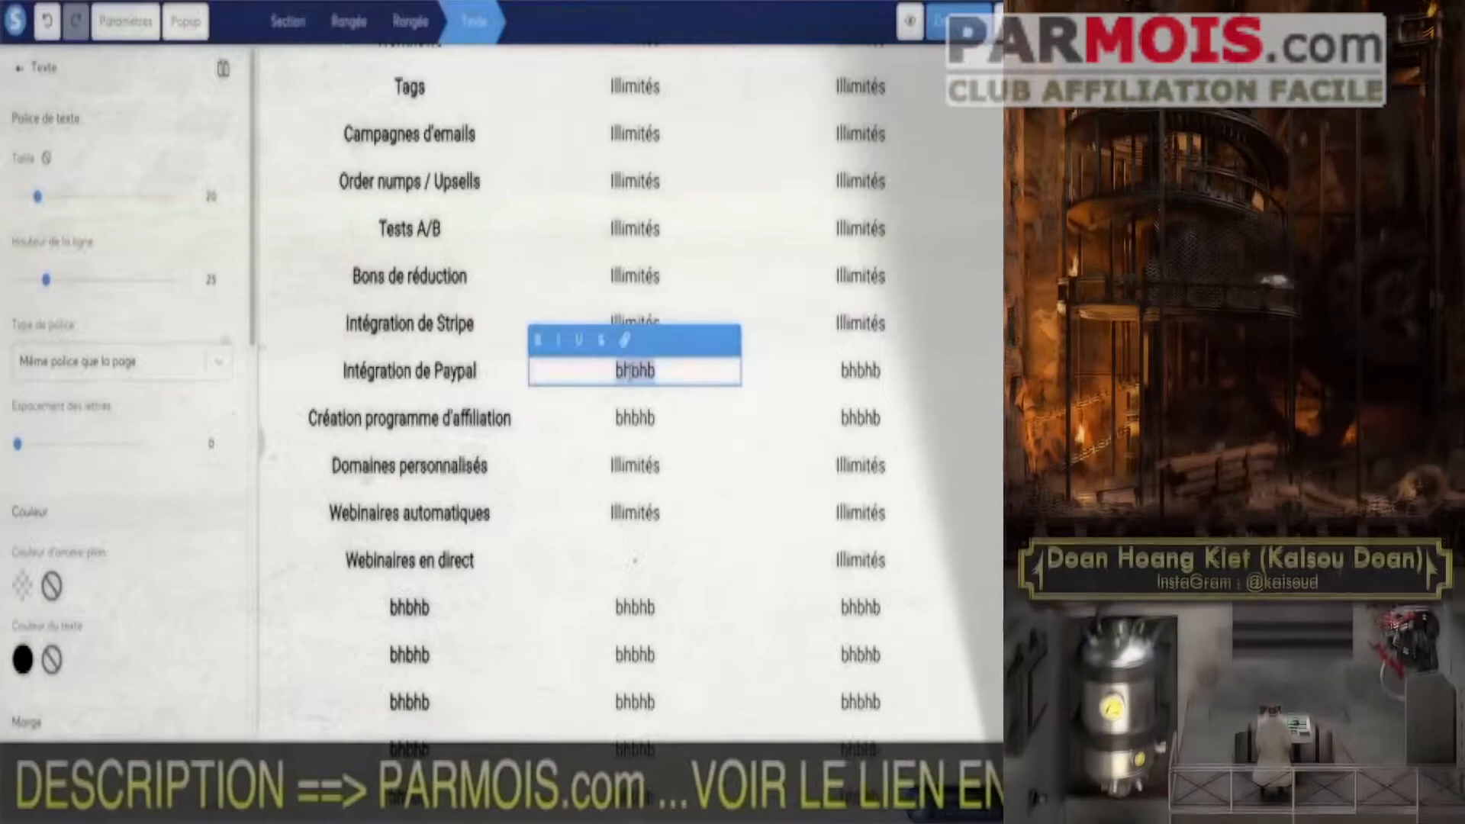
{"action": "type", "text": "Illimités"}
{"action": "left_click", "coordinate": [873, 374]}
{"action": "left_click", "coordinate": [872, 374]}
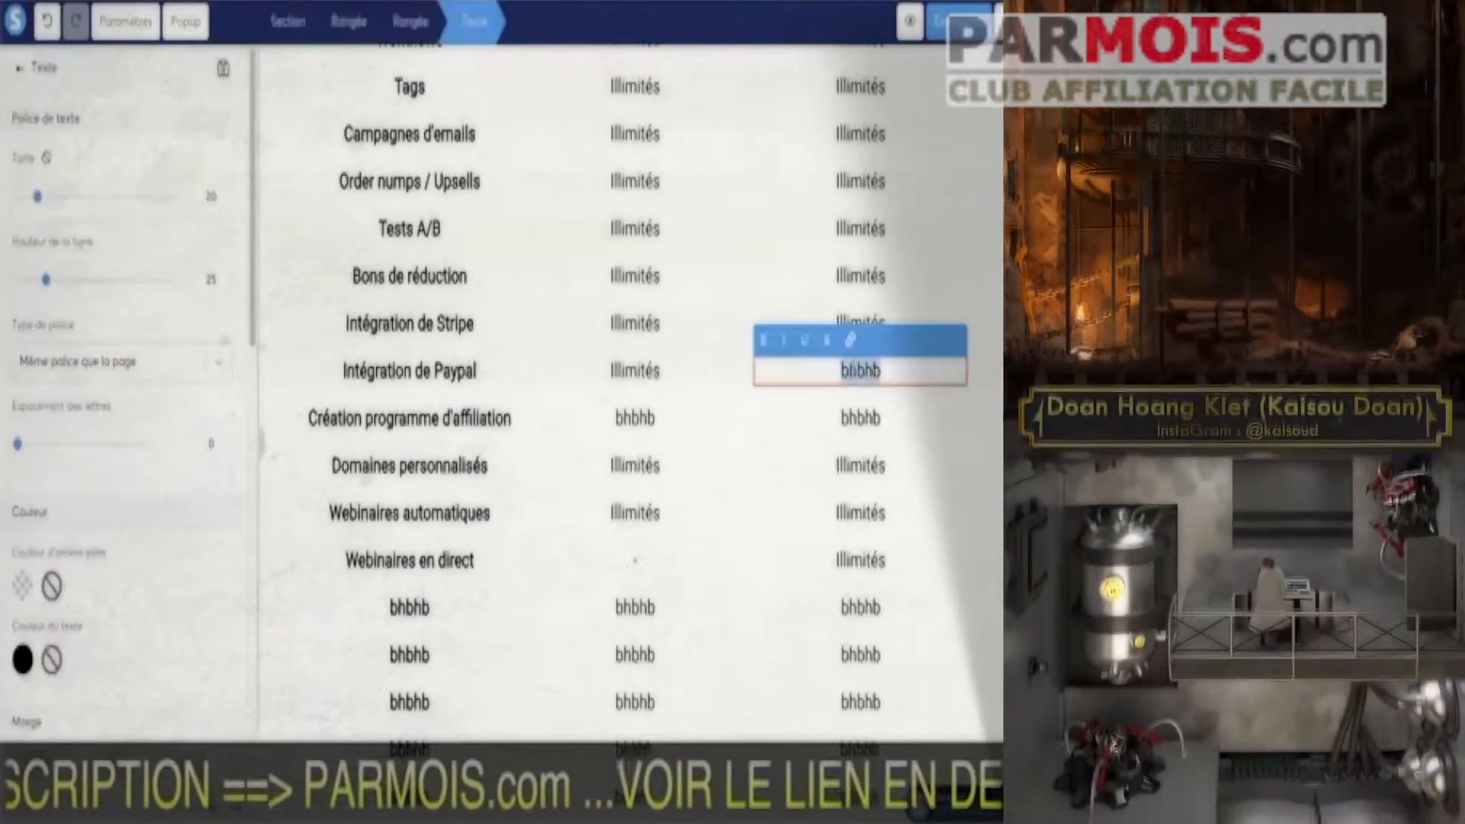
{"action": "type", "text": "Illimités"}
Fill the Création programme d'affiliation row with "Illimités" for both systeme and Builderall.
{"action": "left_click", "coordinate": [626, 423]}
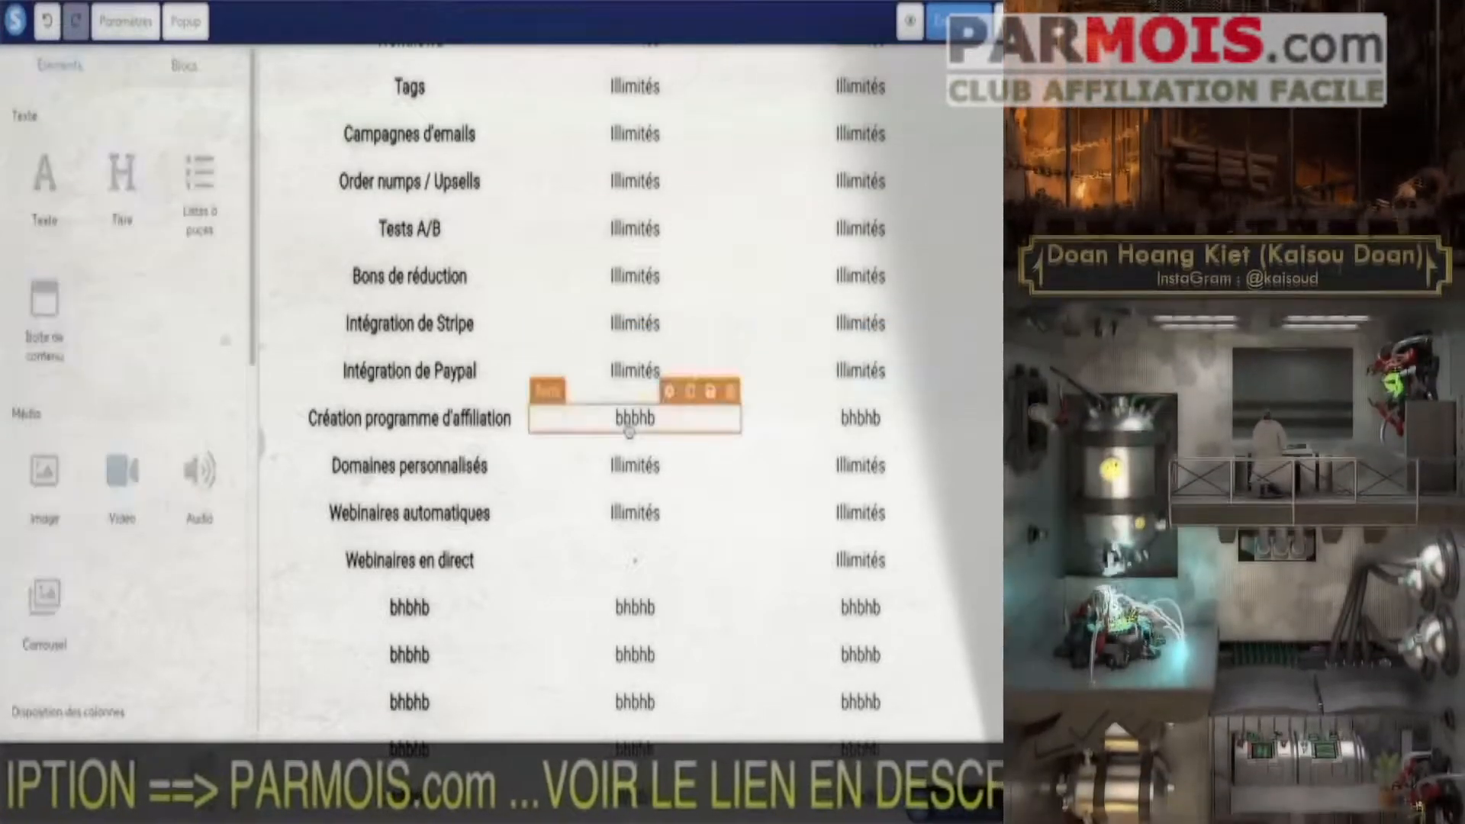
{"action": "left_click", "coordinate": [626, 423]}
{"action": "key", "text": "ctrl+a"}
{"action": "type", "text": "Illimités"}
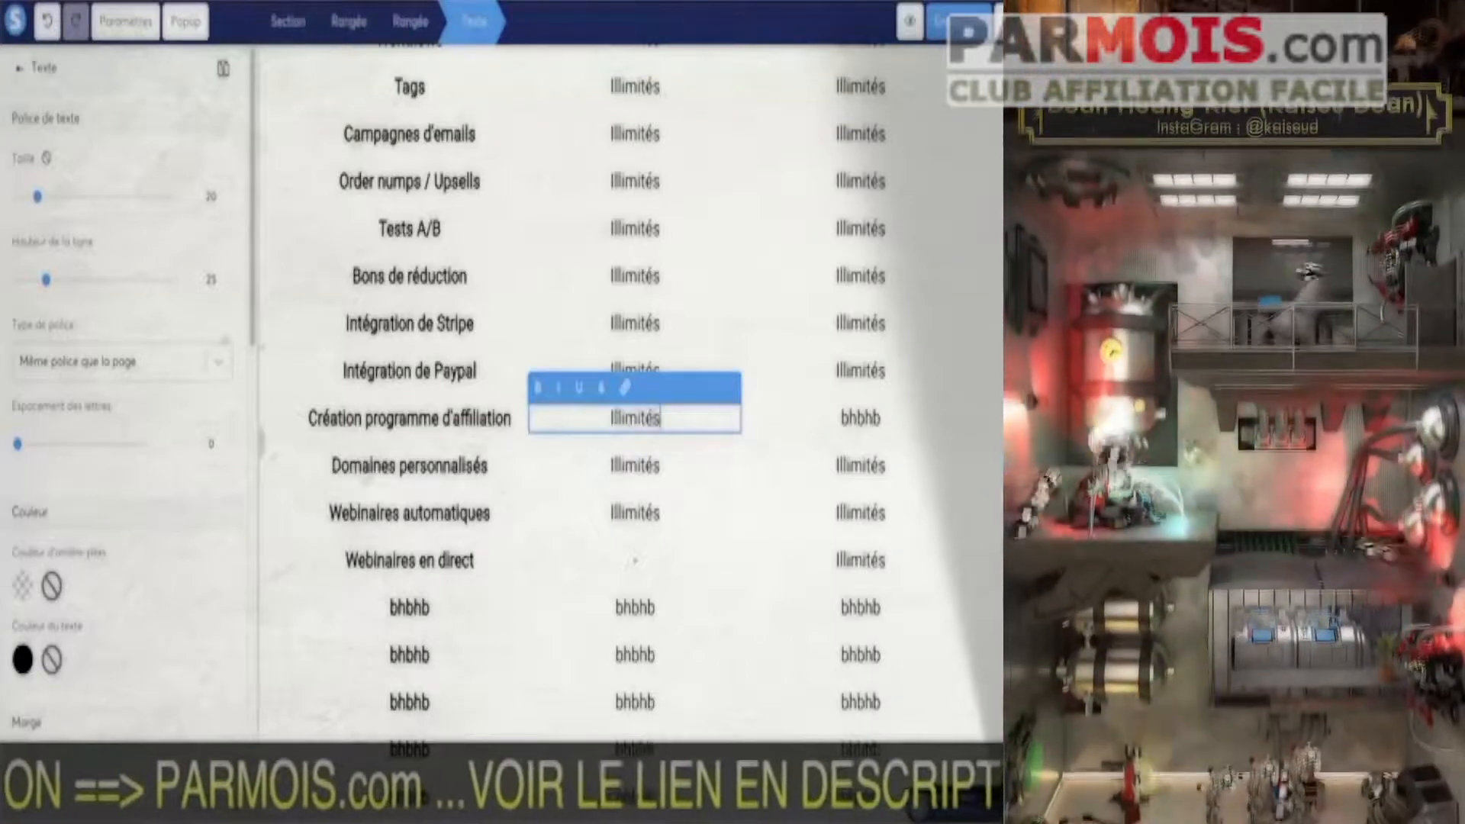
{"action": "left_click", "coordinate": [845, 418]}
{"action": "key", "text": "ctrl+a"}
{"action": "type", "text": "Illimités"}
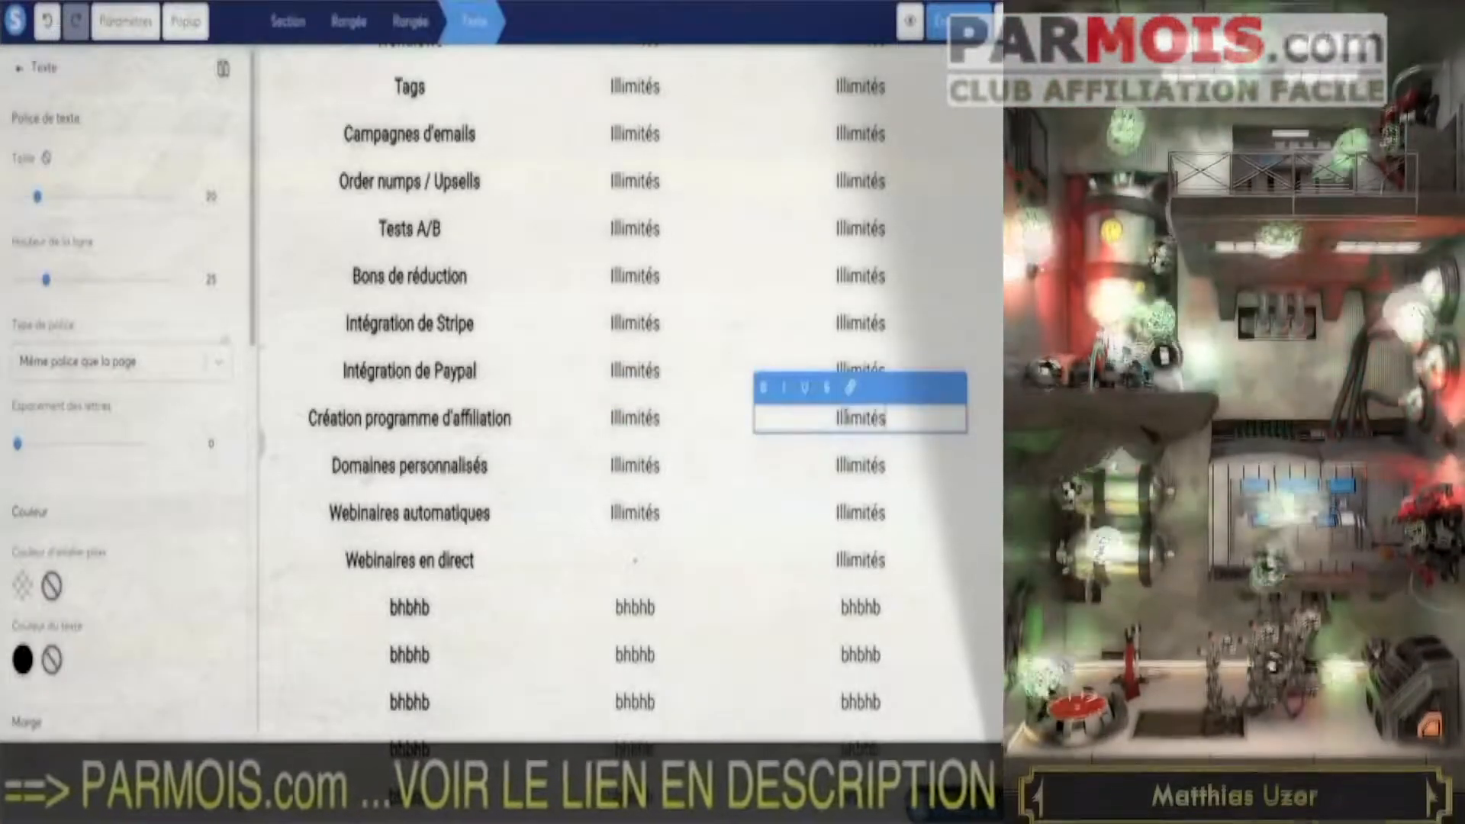
Review the comparison table from the two platforms' prices down through the completed feature rows.
{"action": "left_click", "coordinate": [854, 335]}
{"action": "scroll", "coordinate": [854, 339], "scroll_direction": "up", "scroll_amount": 5}
{"action": "scroll", "coordinate": [854, 340], "scroll_direction": "up", "scroll_amount": 5}
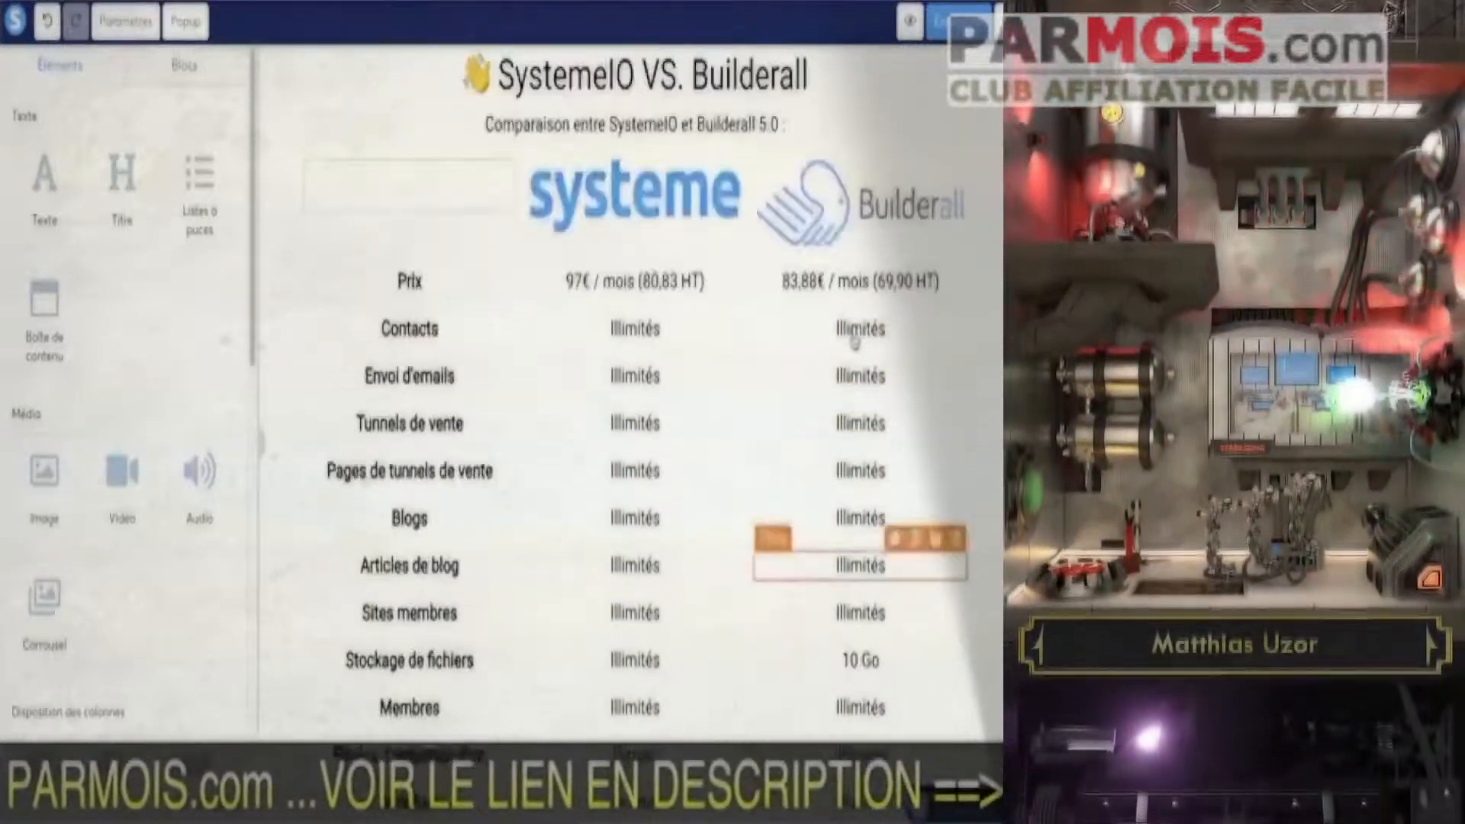
{"action": "left_click", "coordinate": [628, 226]}
{"action": "left_click", "coordinate": [615, 287]}
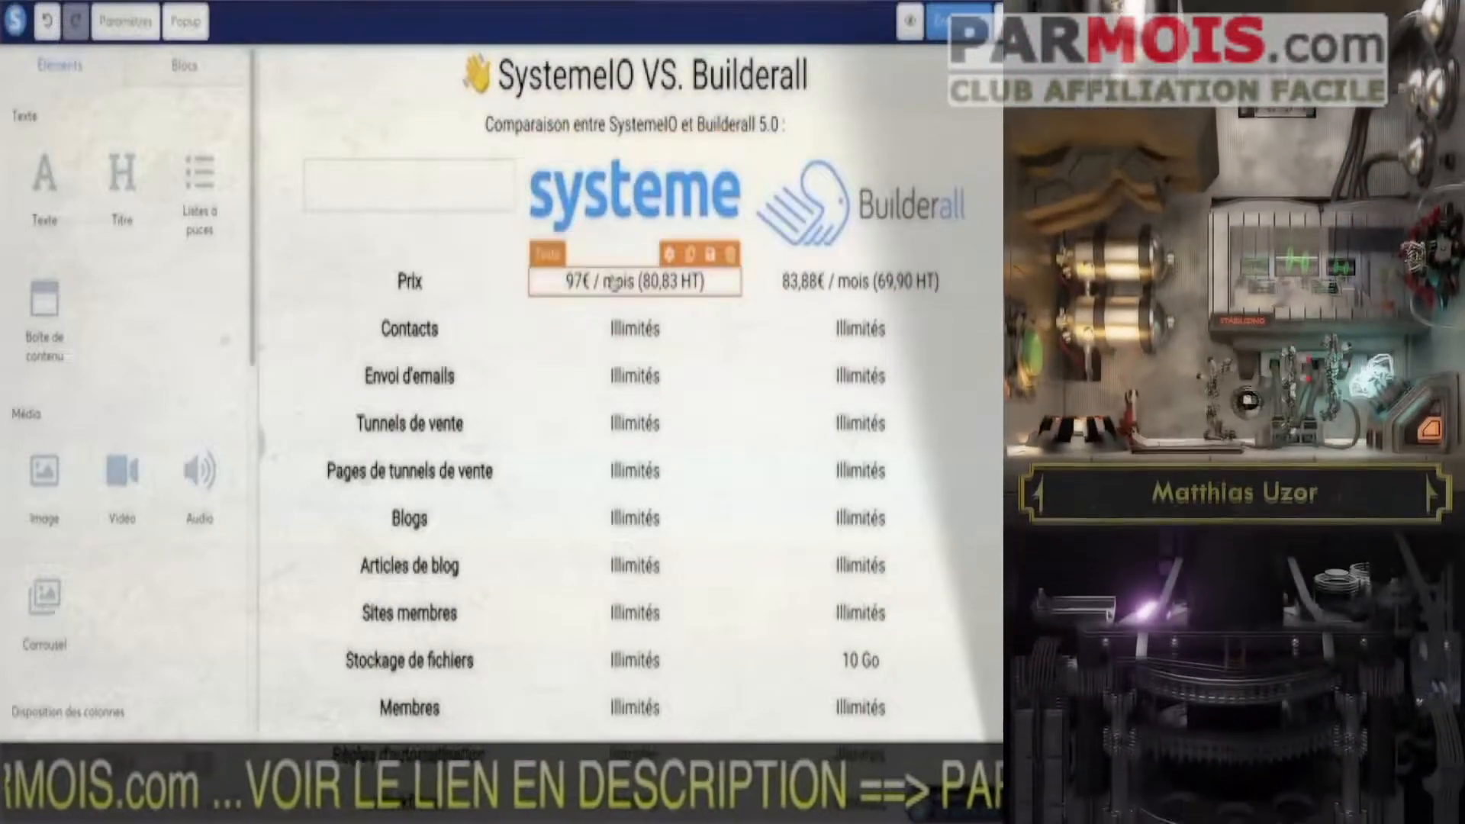
{"action": "left_click", "coordinate": [639, 336]}
{"action": "left_click", "coordinate": [649, 313]}
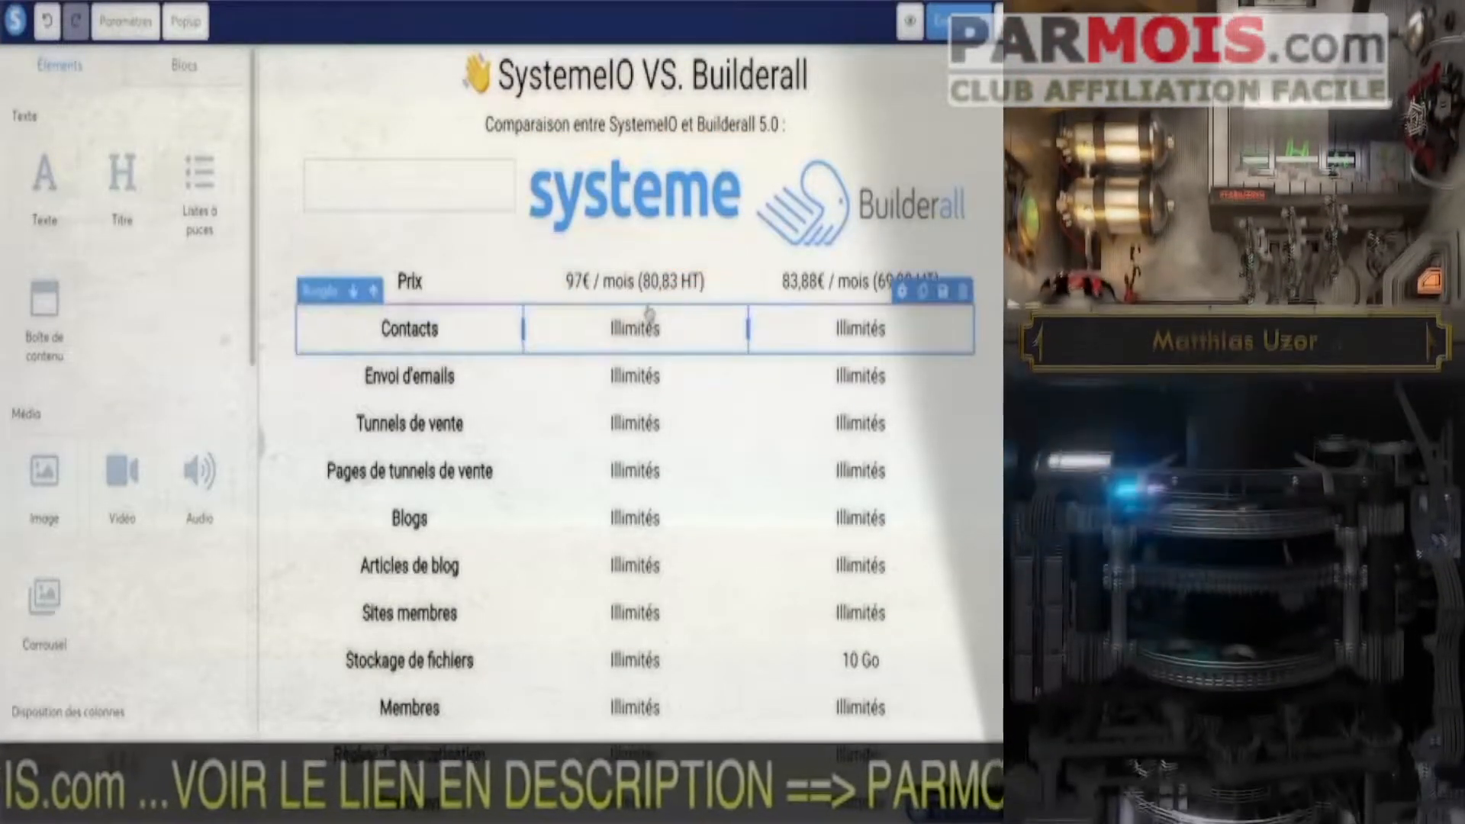
{"action": "left_click", "coordinate": [656, 299]}
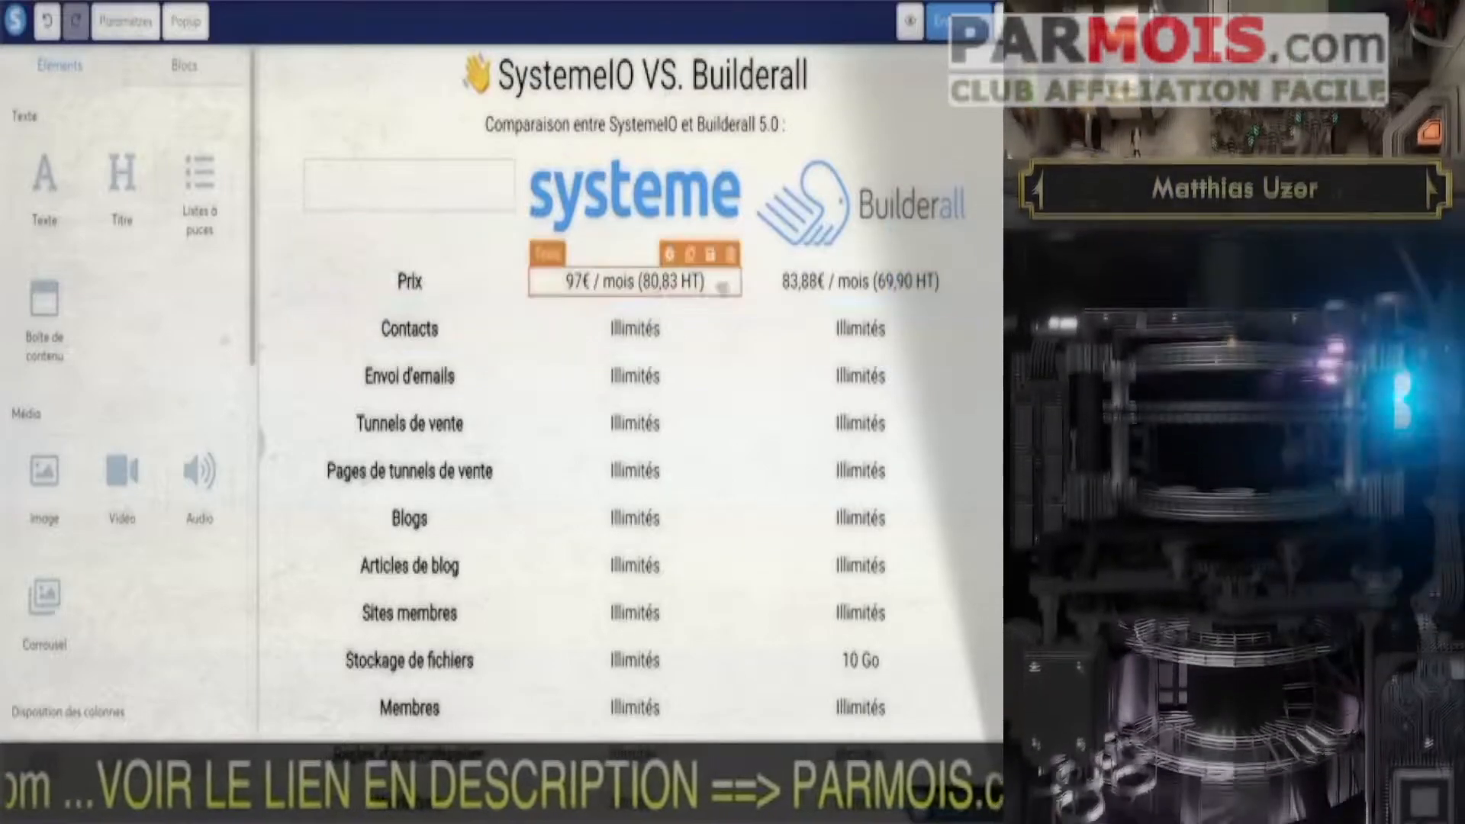
{"action": "left_click", "coordinate": [853, 282]}
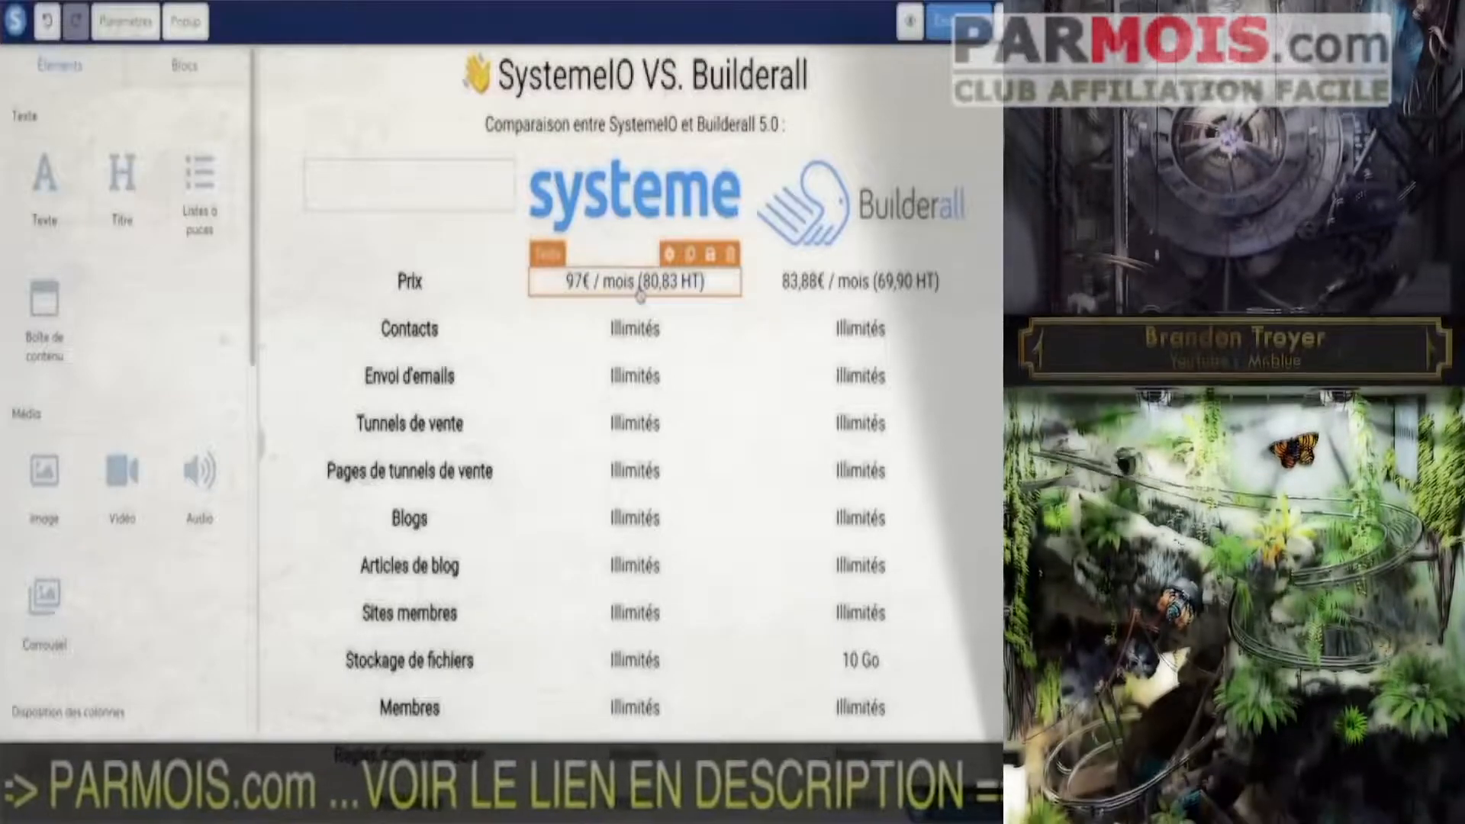
{"action": "scroll", "coordinate": [671, 385], "scroll_direction": "down", "scroll_amount": 3}
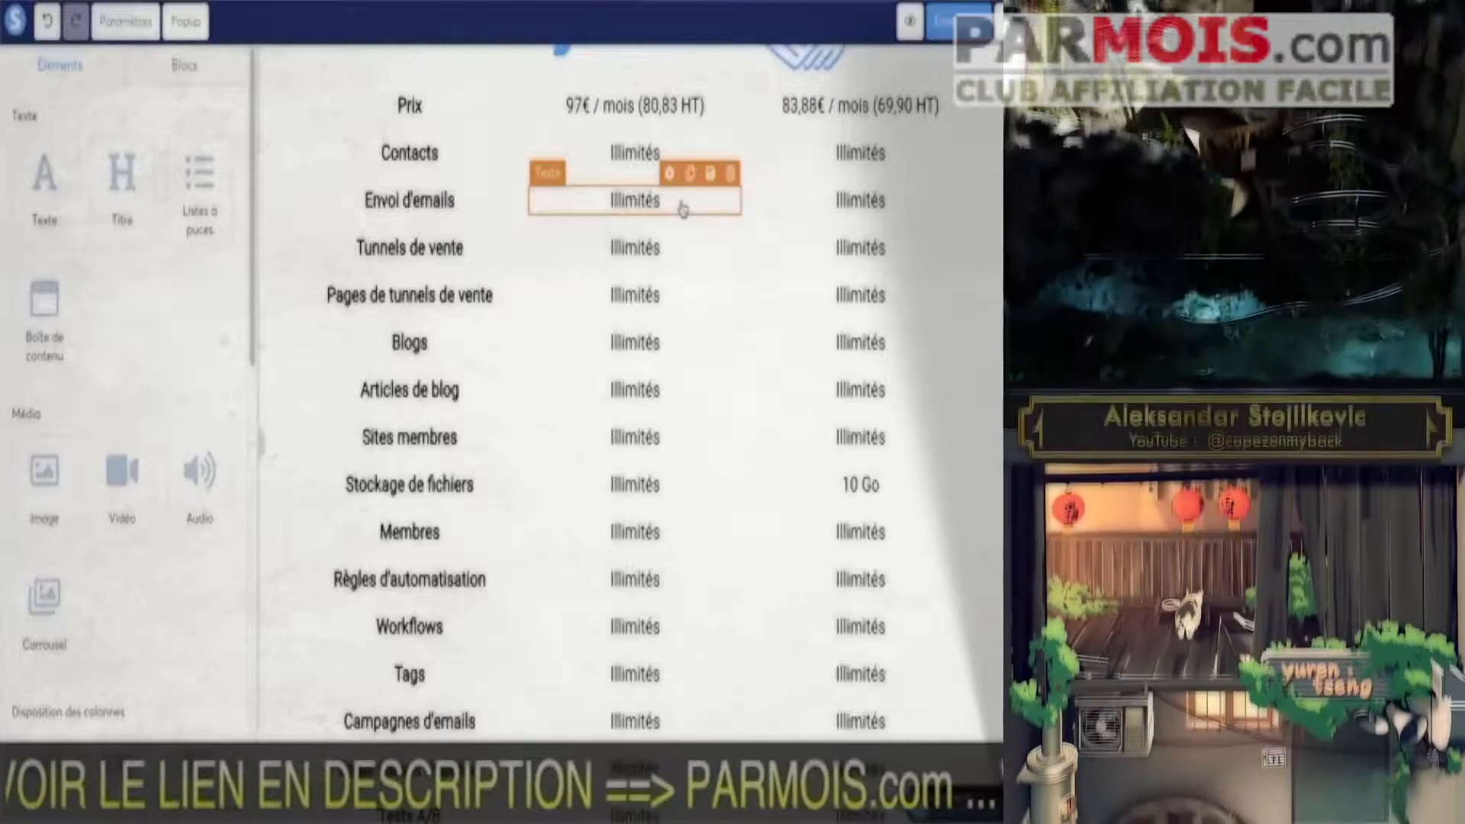
{"action": "scroll", "coordinate": [683, 210], "scroll_direction": "down", "scroll_amount": 2}
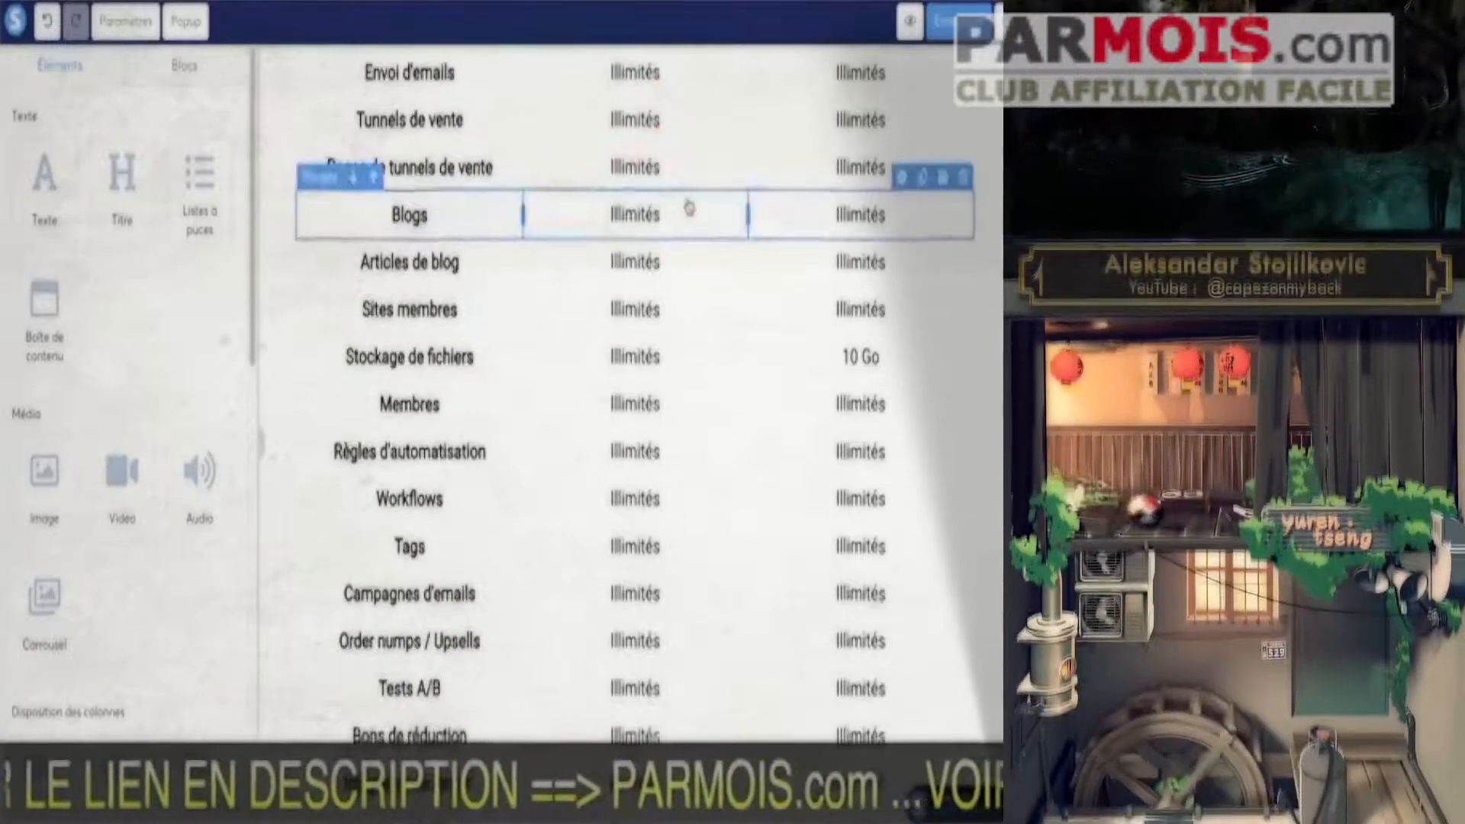
{"action": "scroll", "coordinate": [689, 207], "scroll_direction": "down", "scroll_amount": 2}
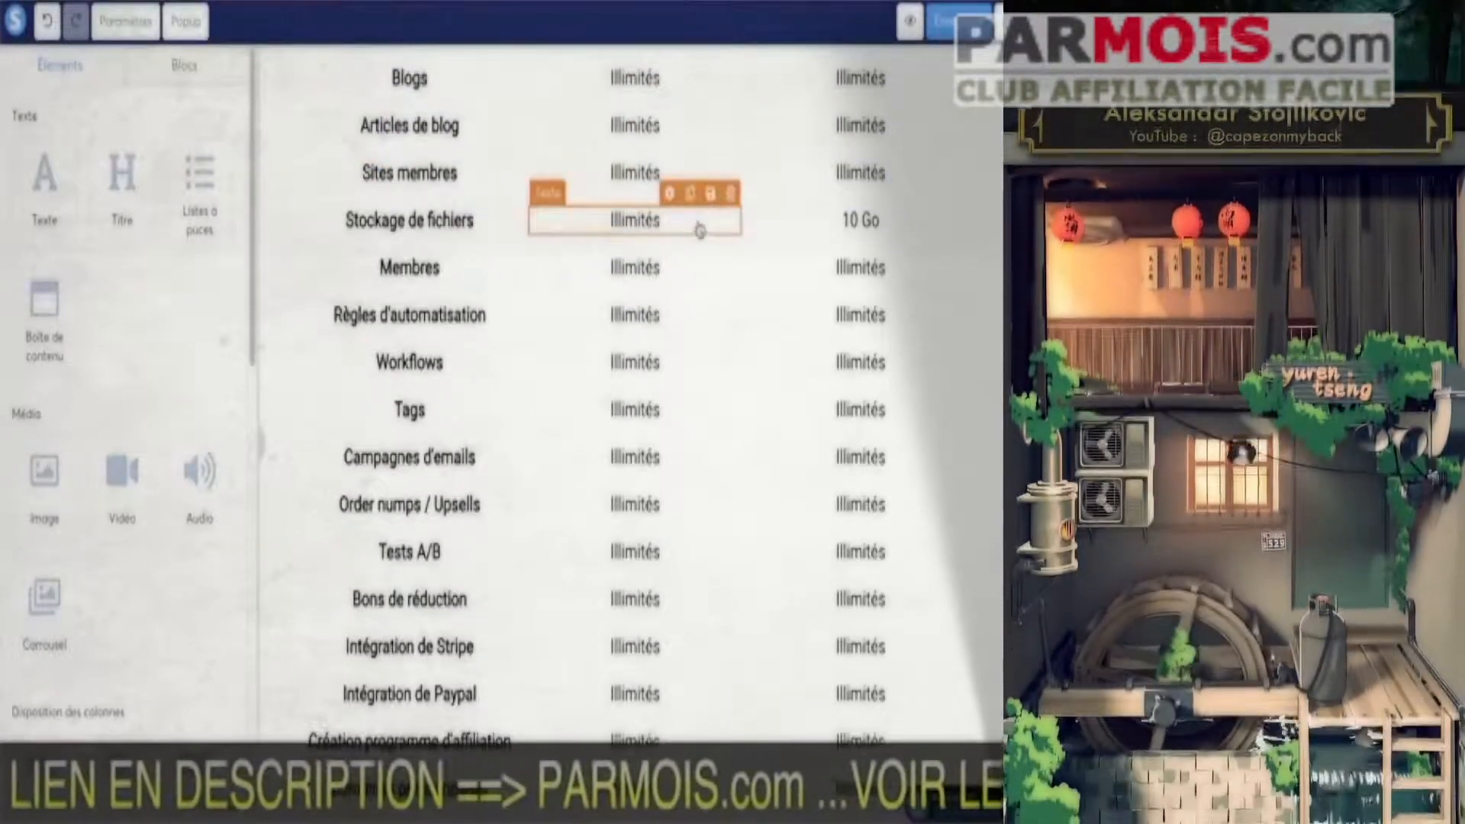
{"action": "scroll", "coordinate": [699, 229], "scroll_direction": "down", "scroll_amount": 5}
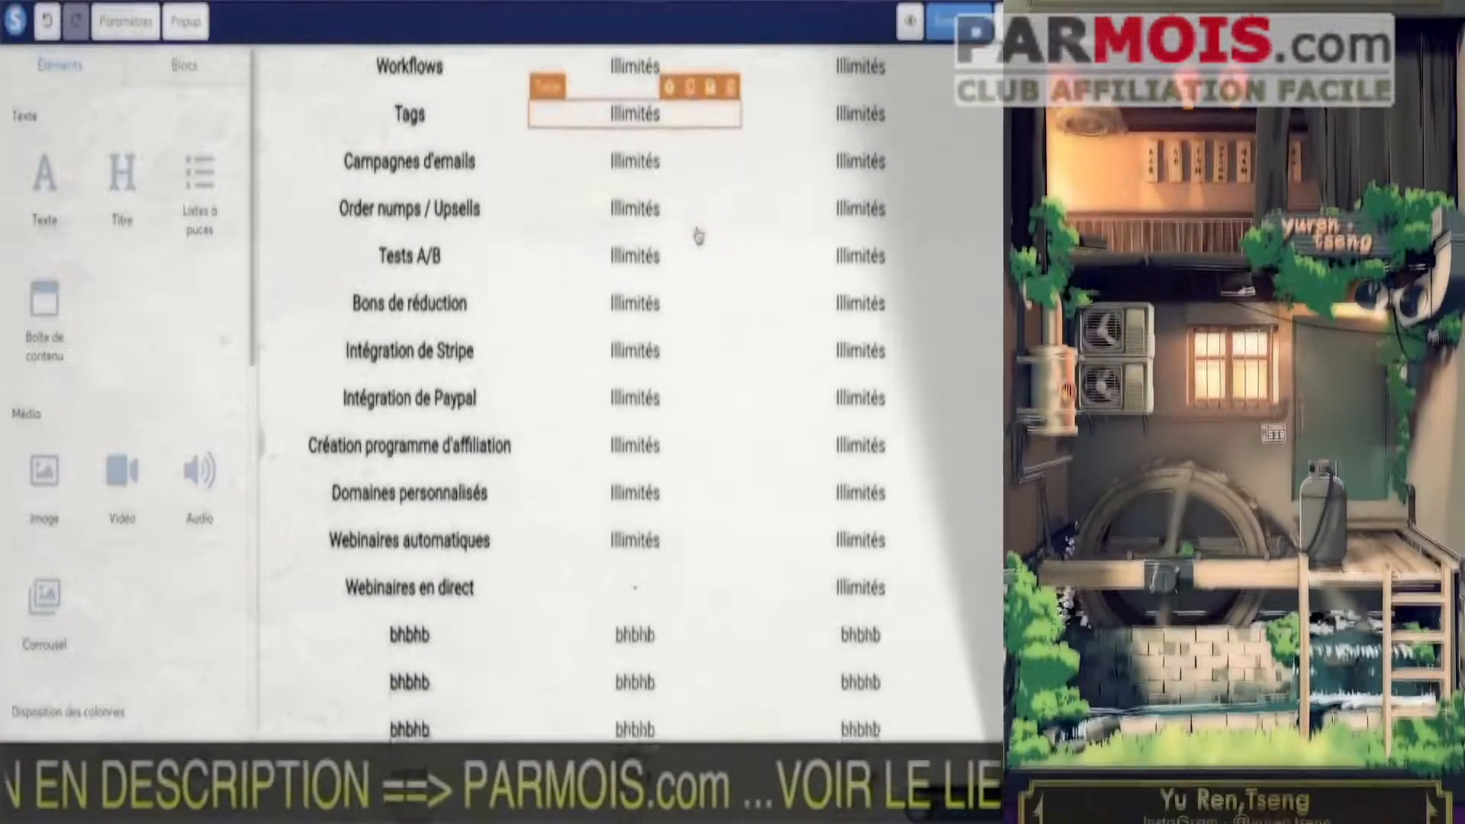
Label the first placeholder row below Webinaires en direct "Bookings / Réservations".
{"action": "scroll", "coordinate": [697, 235], "scroll_direction": "down", "scroll_amount": 1}
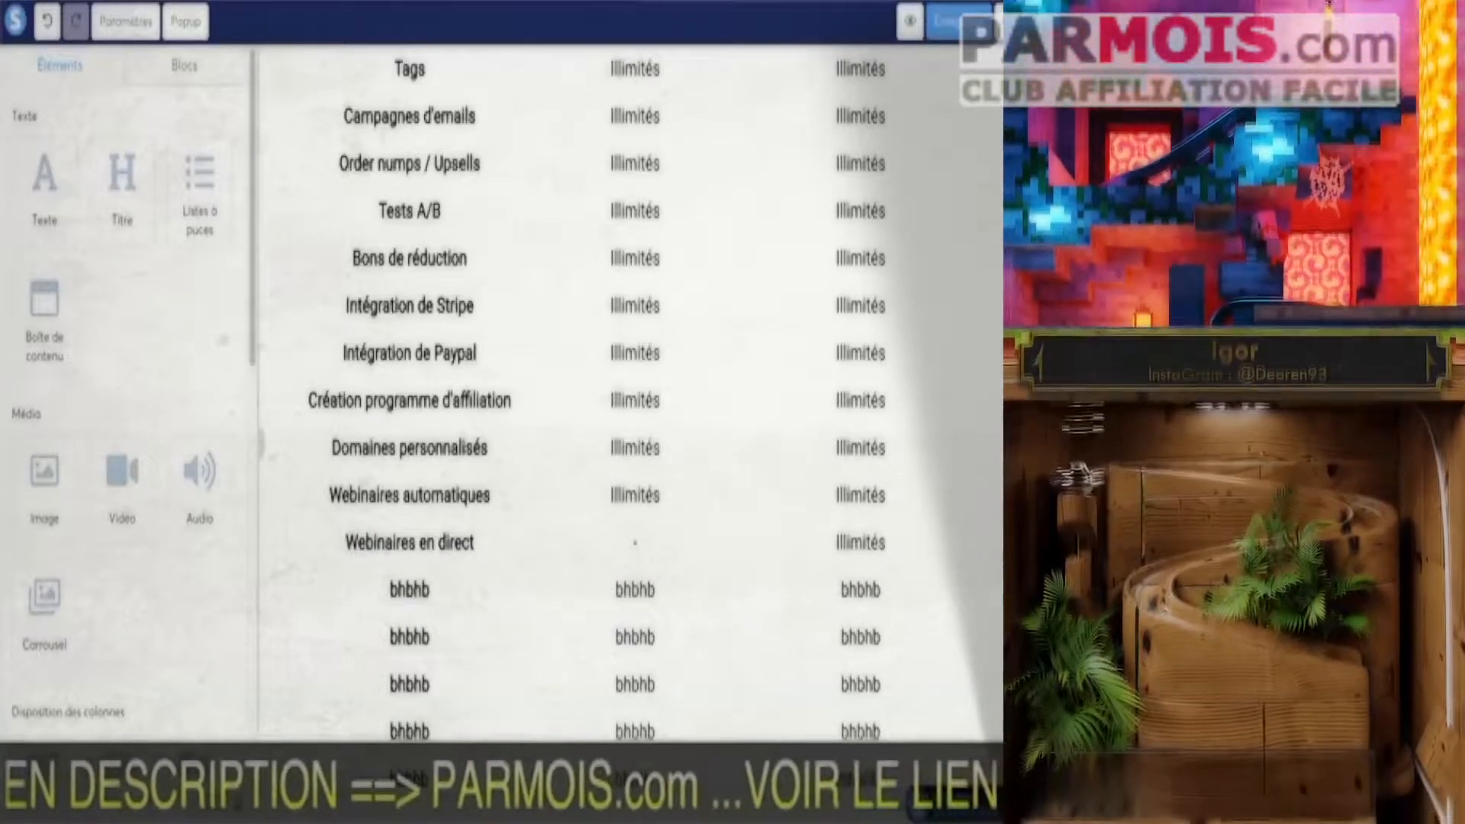
{"action": "left_click", "coordinate": [410, 589]}
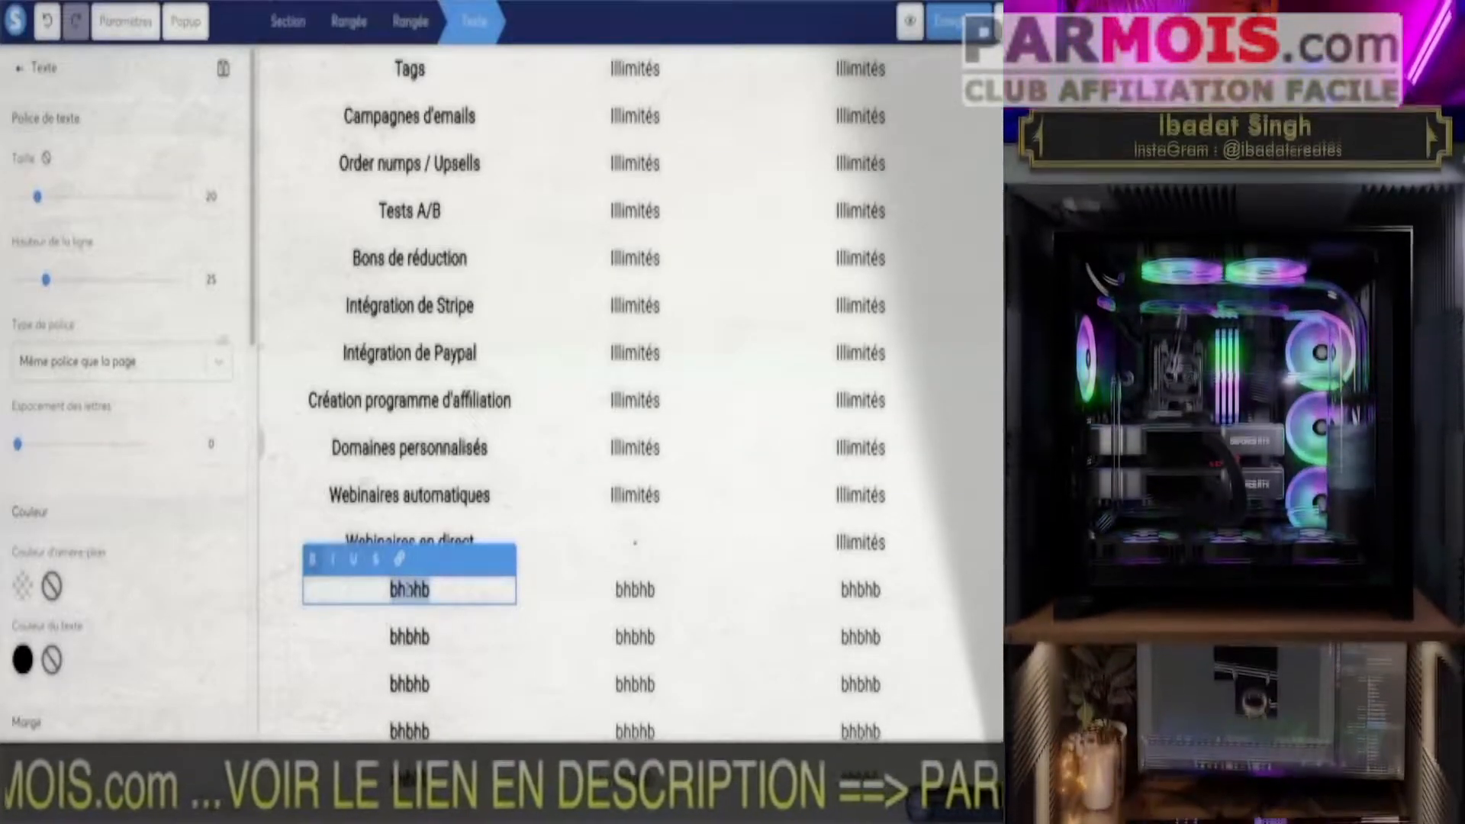
{"action": "type", "text": "Booki"}
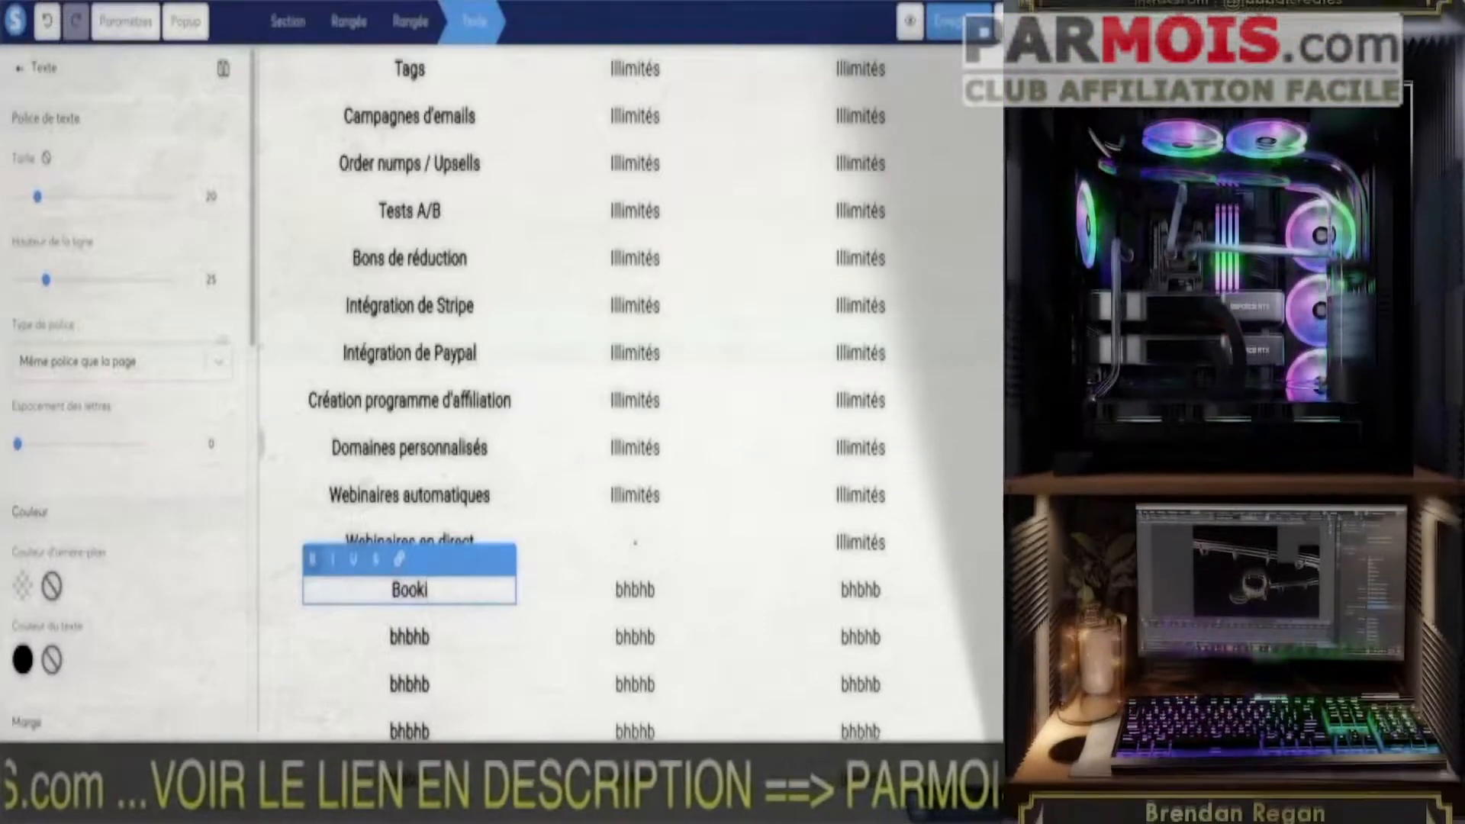
{"action": "type", "text": "ng"}
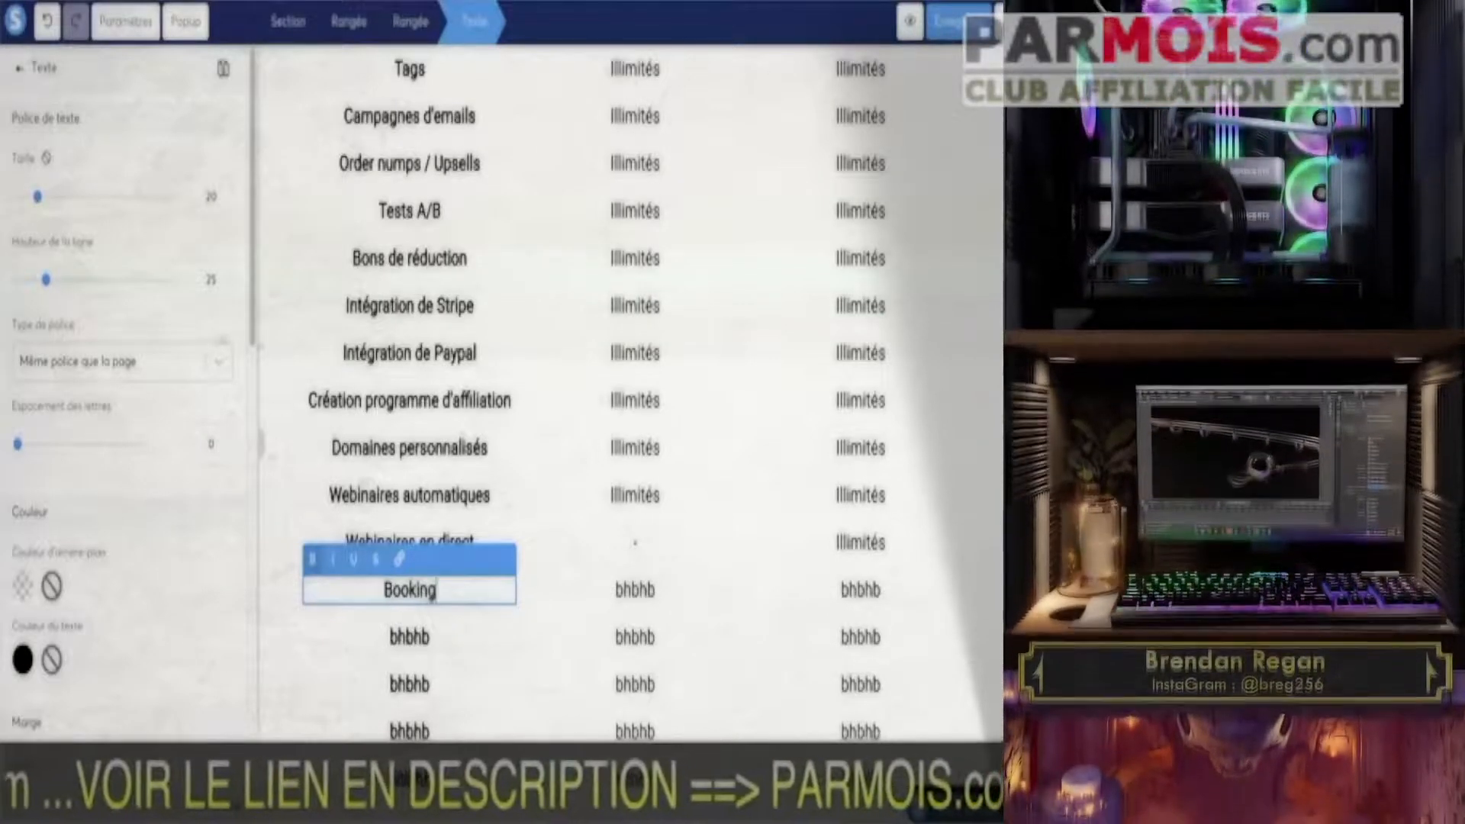
{"action": "type", "text": "s / Rése"}
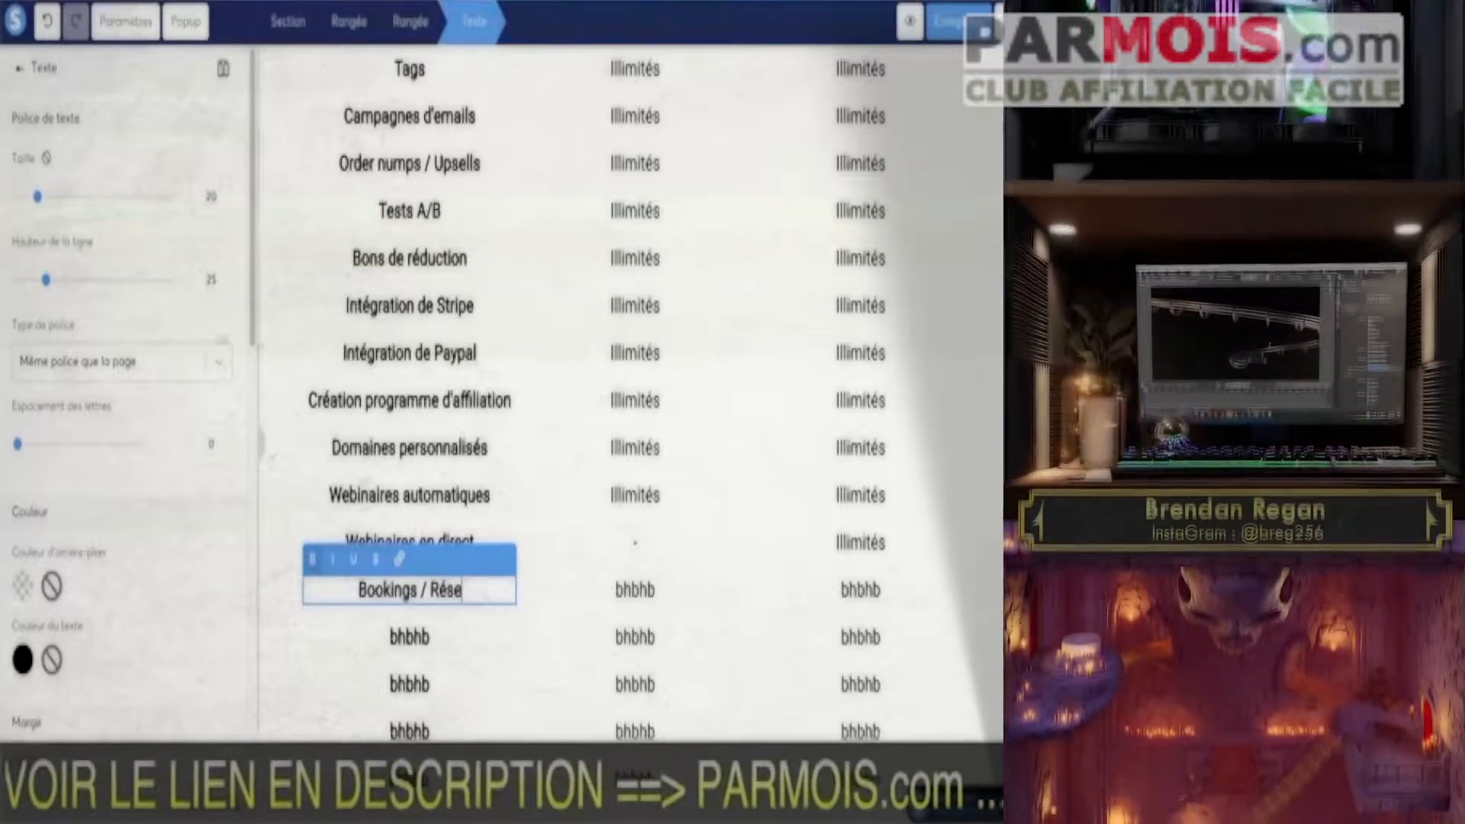
{"action": "type", "text": "rvations"}
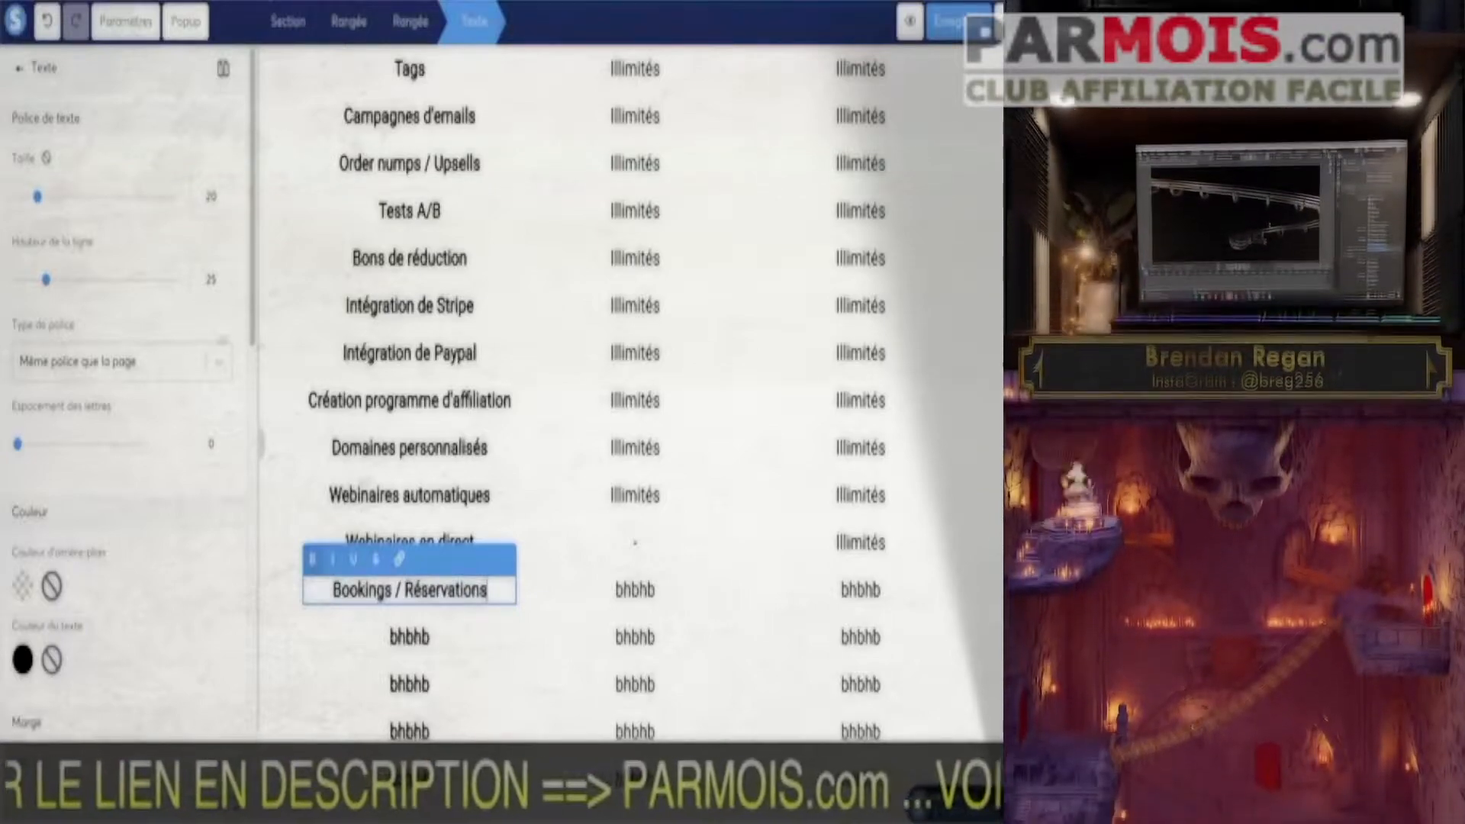
In the Bookings / Réservations row, enter "-" for systeme and "Illimités" for Builderall.
{"action": "left_click", "coordinate": [637, 591]}
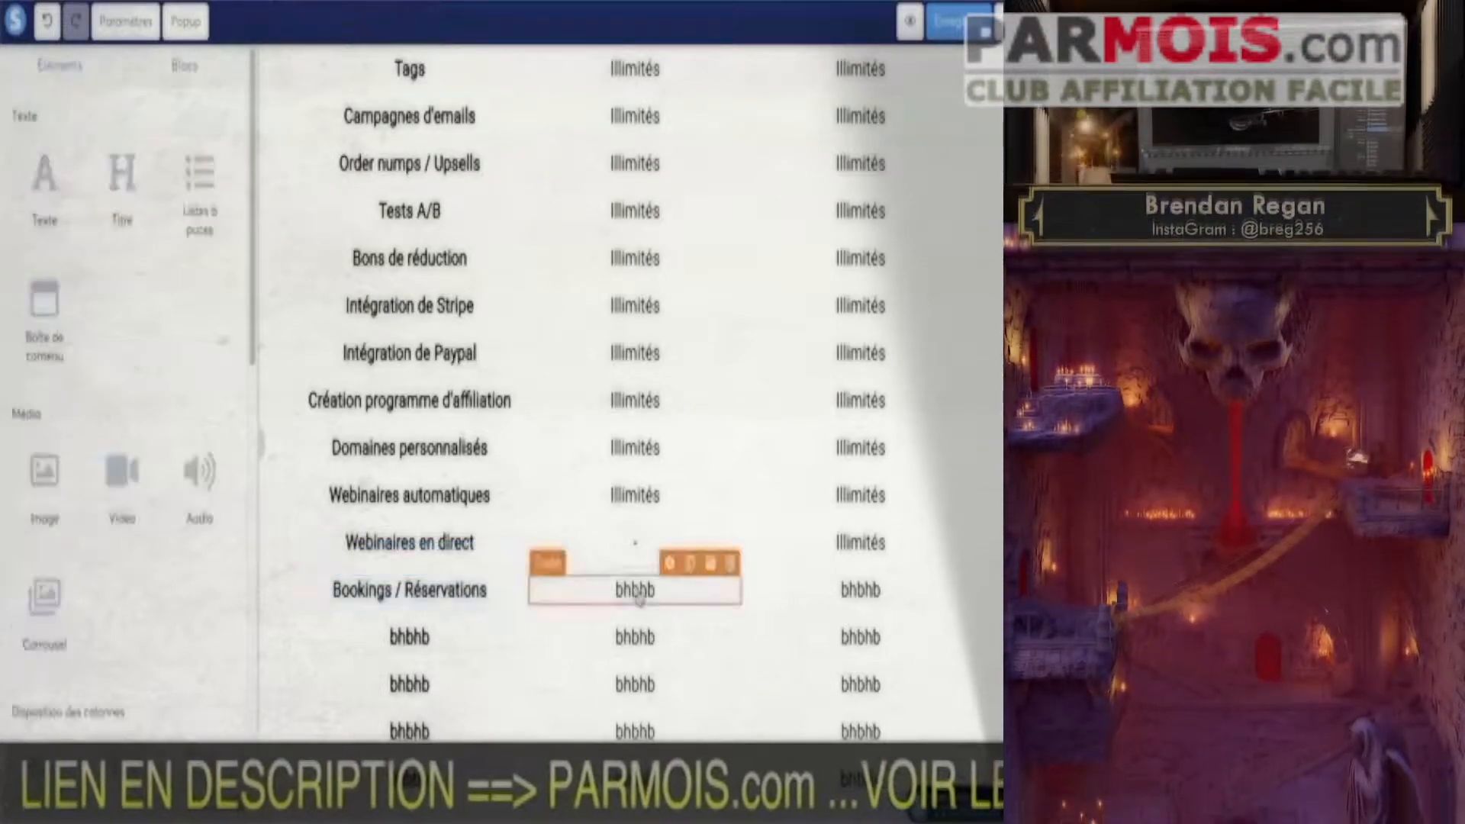
{"action": "left_click", "coordinate": [637, 592]}
{"action": "double_click", "coordinate": [637, 590]}
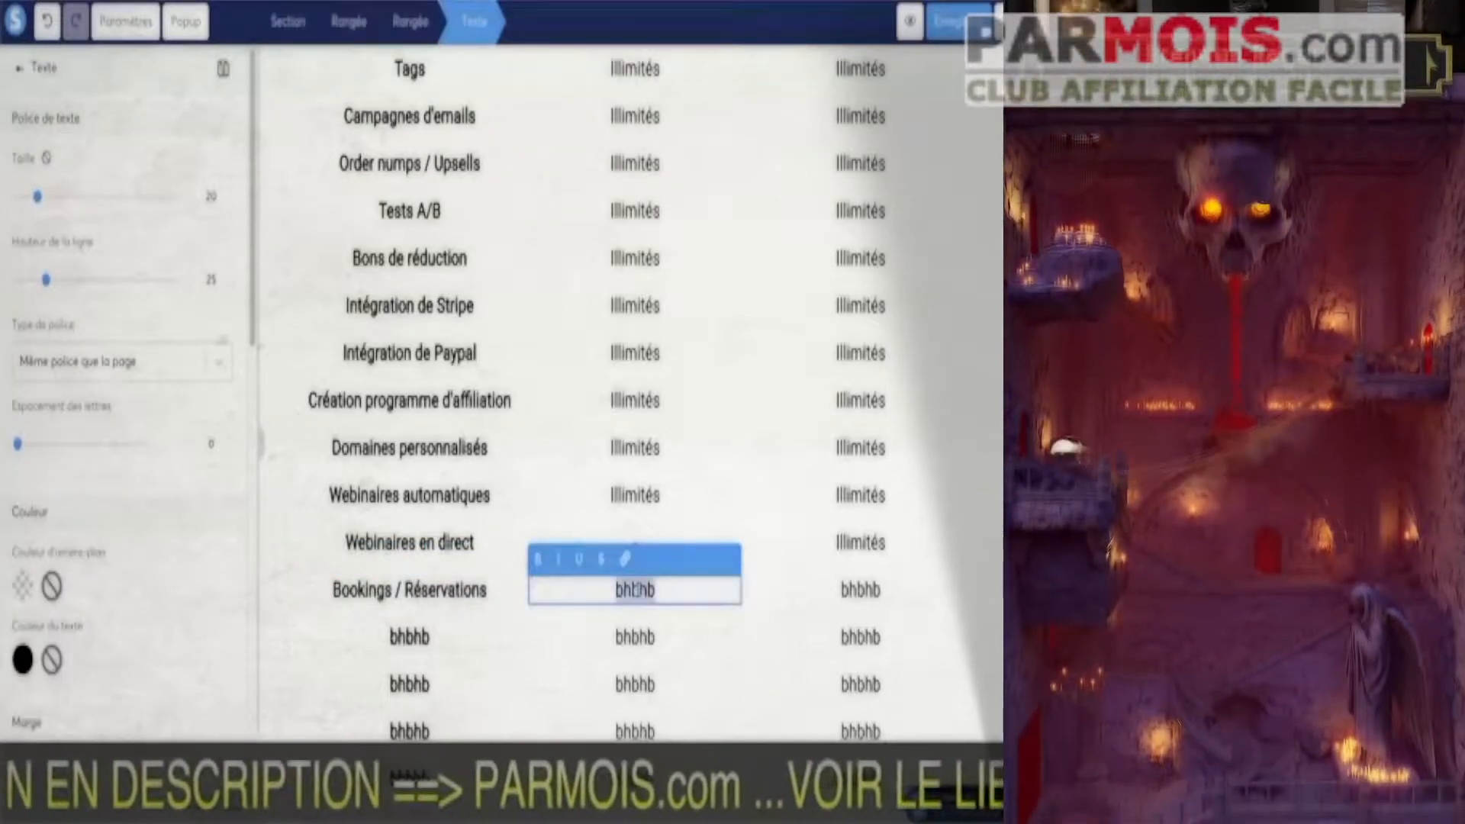
{"action": "key", "text": "BackSpace"}
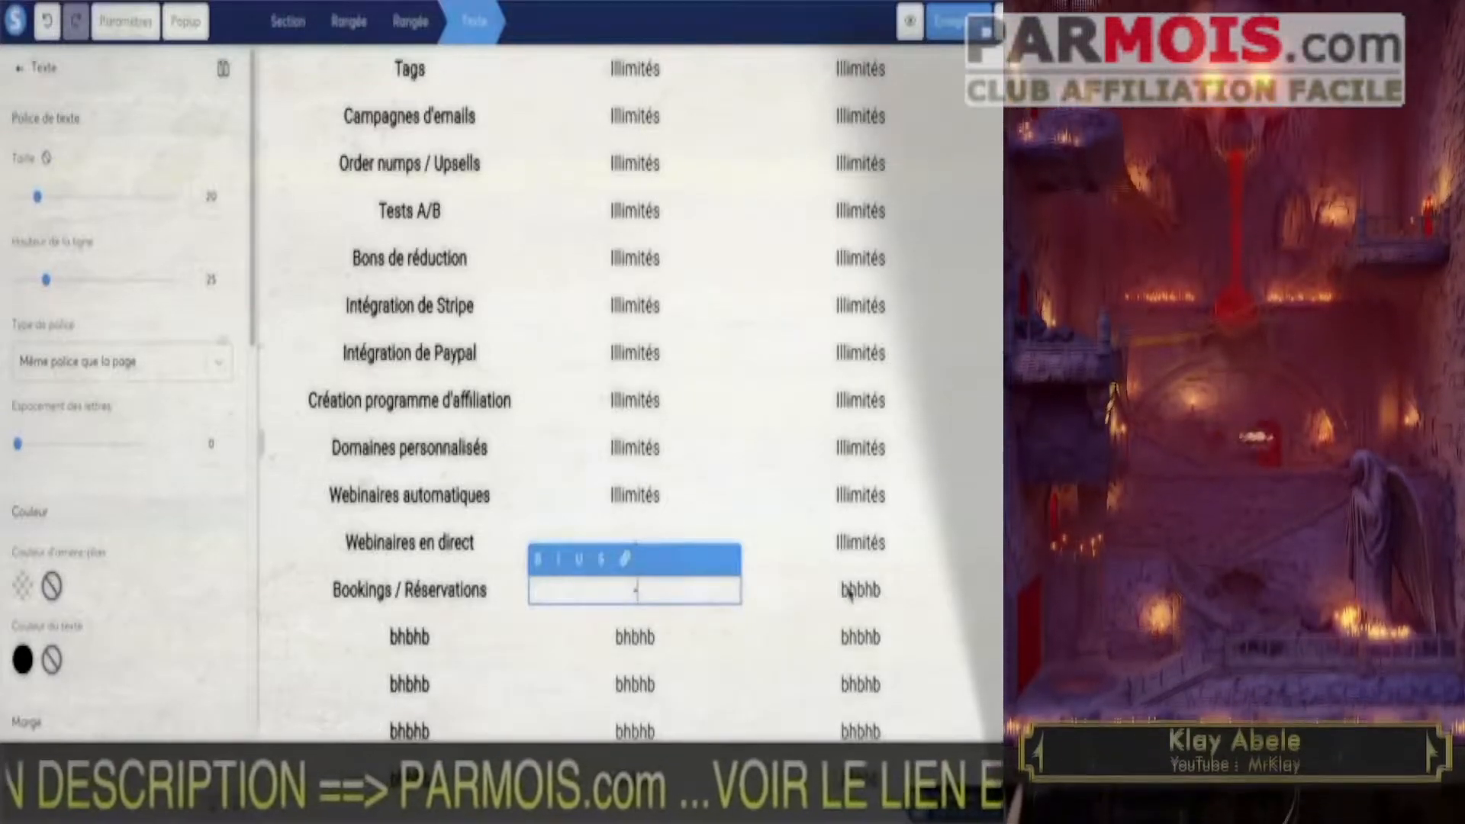
{"action": "left_click", "coordinate": [849, 591]}
{"action": "double_click", "coordinate": [850, 592]}
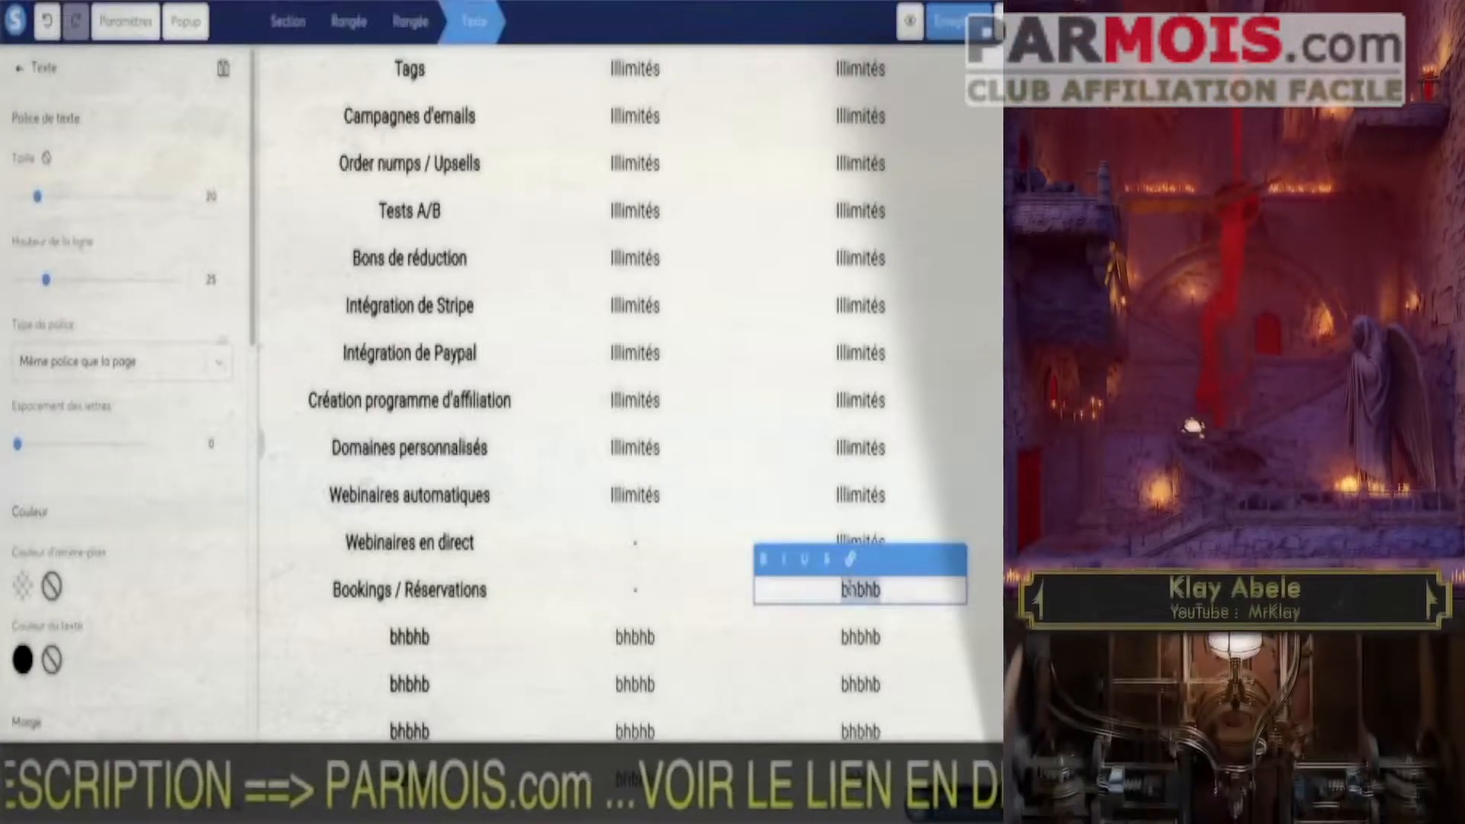
{"action": "type", "text": "Illimités"}
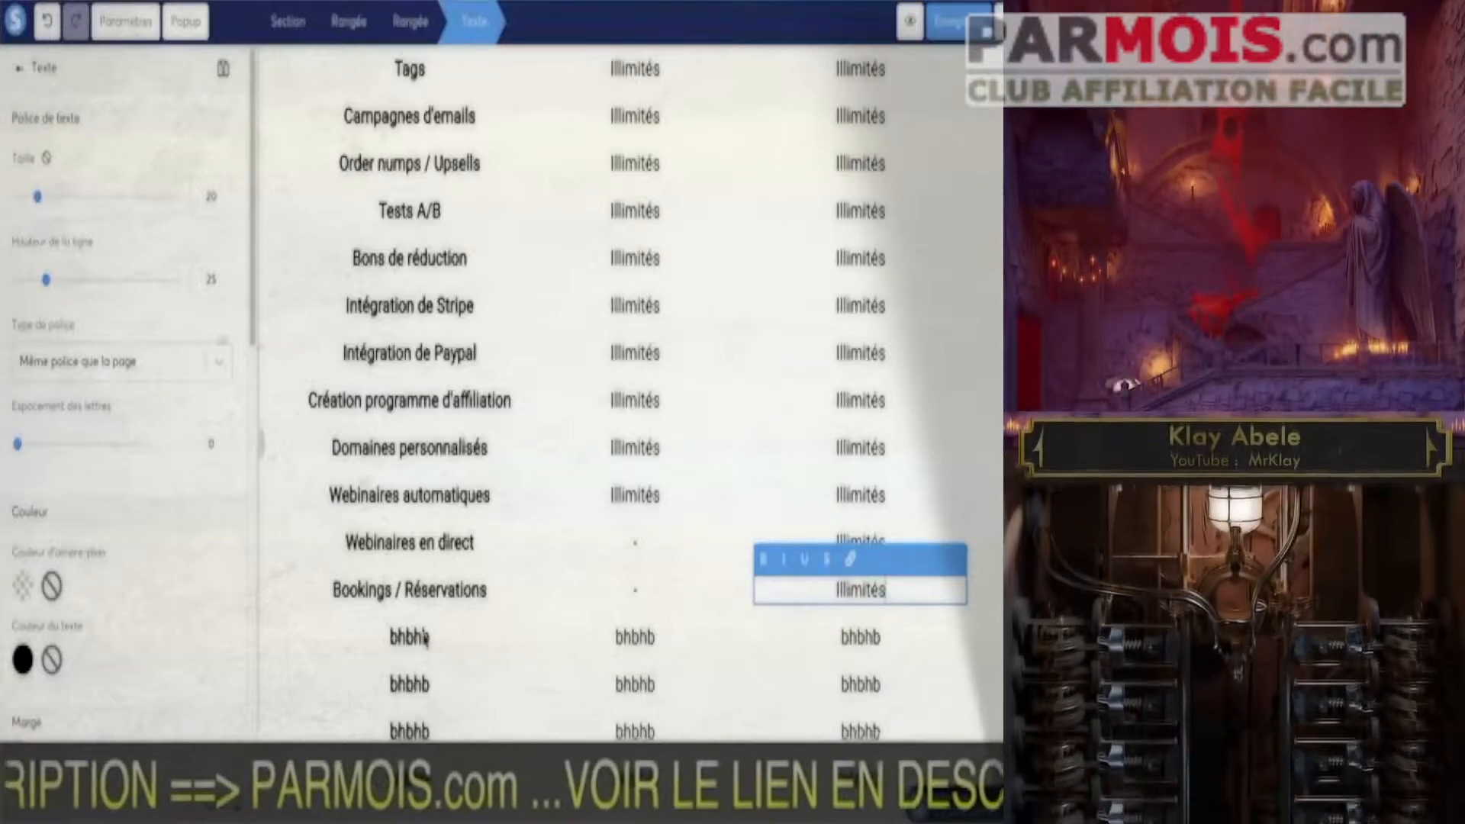
Label the row below Bookings / Réservations "Quizz / Sondages" and set its systeme value to "basic".
{"action": "left_click", "coordinate": [422, 639]}
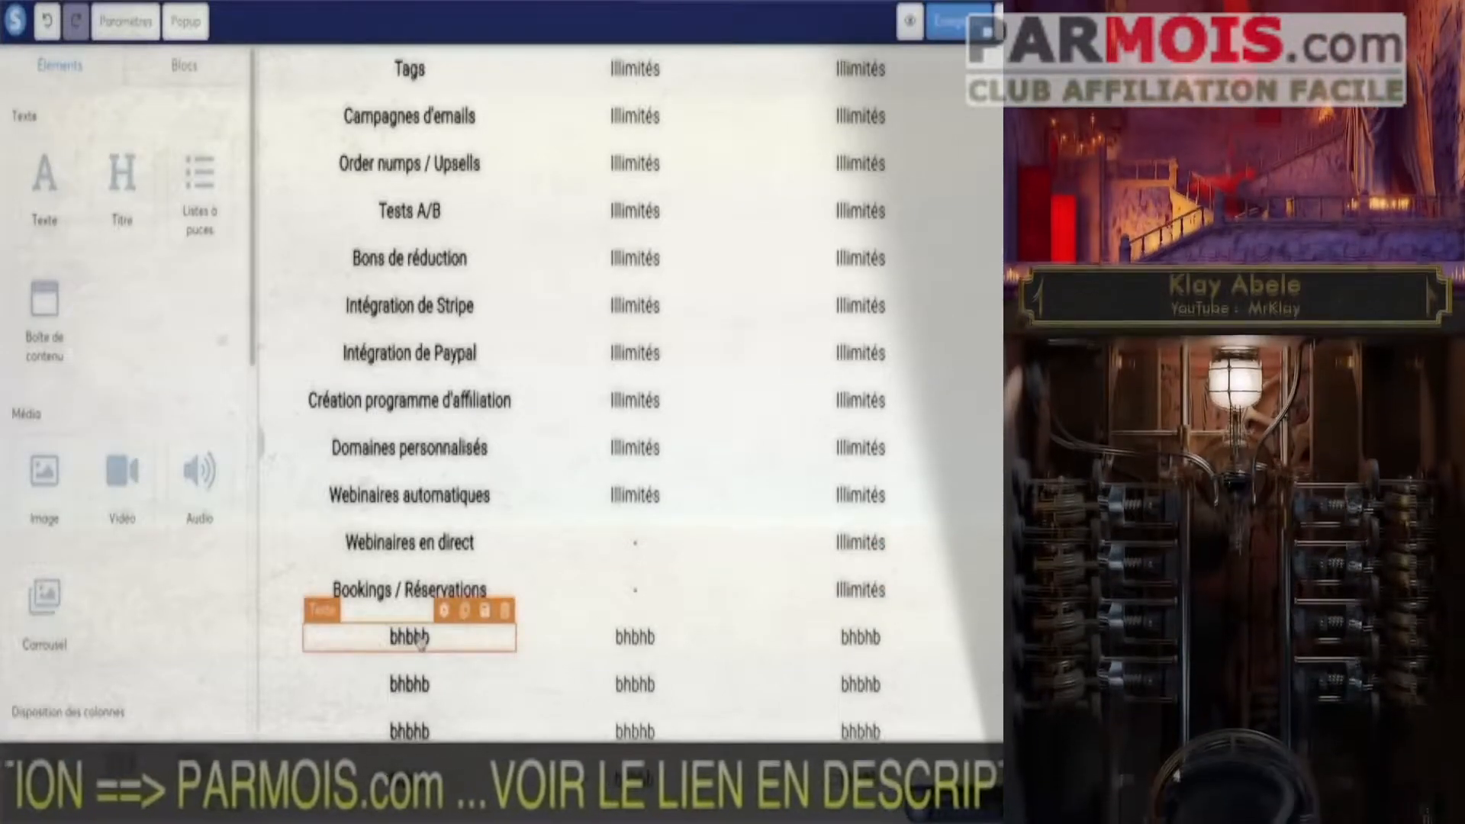
{"action": "double_click", "coordinate": [422, 639]}
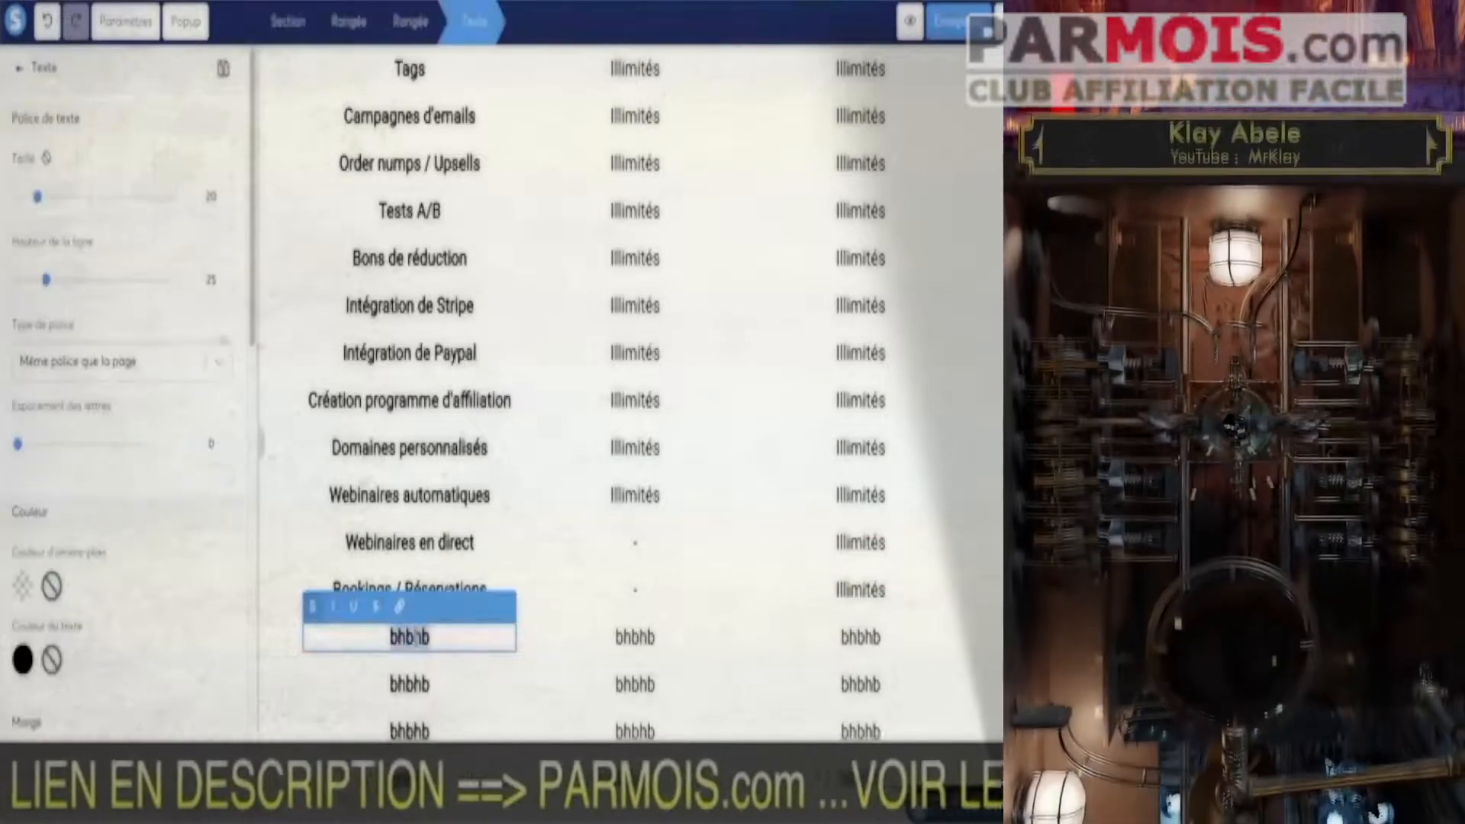
{"action": "type", "text": "Quizz / Sondages"}
{"action": "double_click", "coordinate": [643, 641]}
{"action": "type", "text": "basic"}
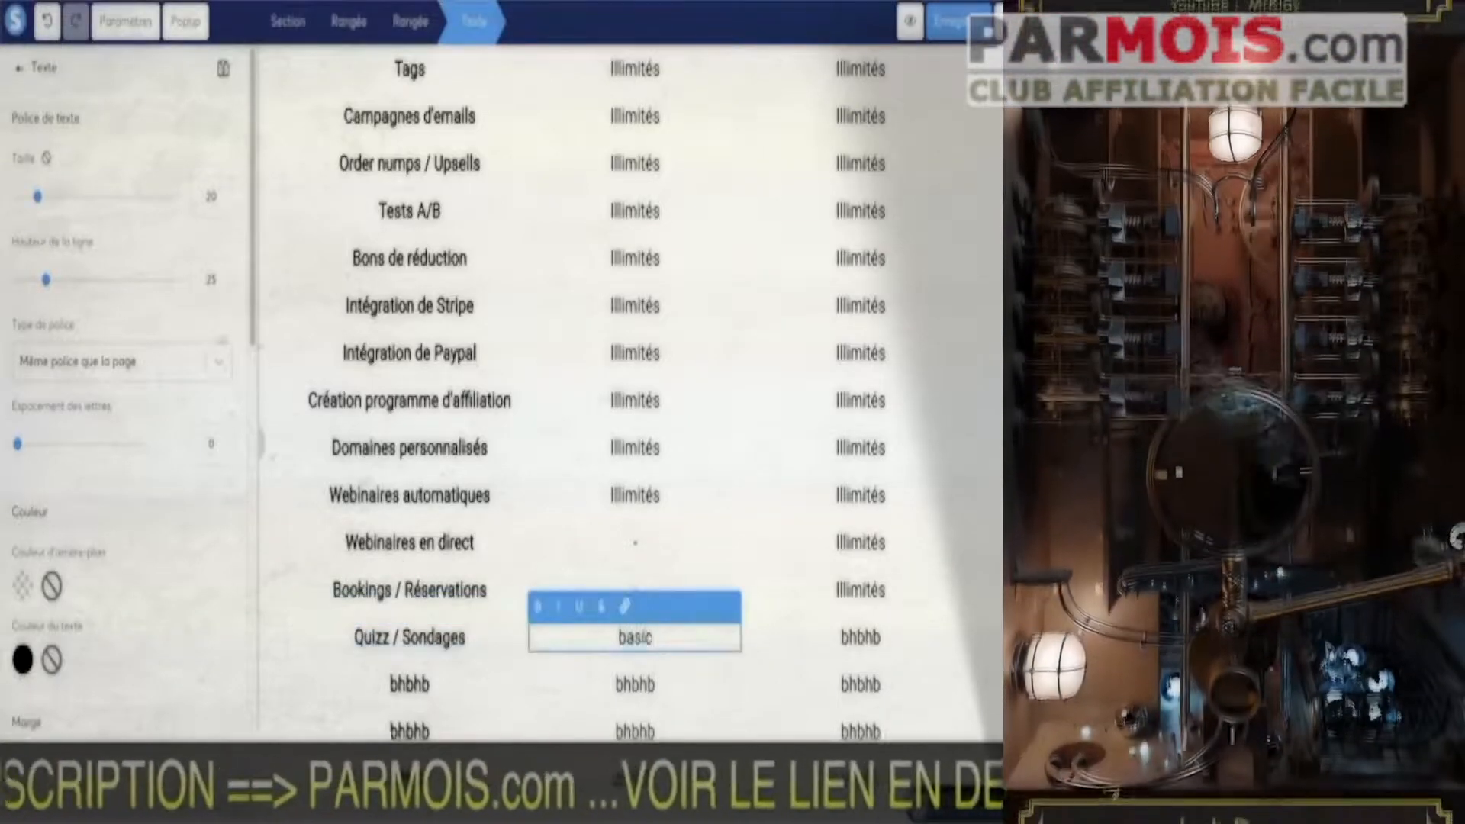
Set the Builderall value in the Quizz / Sondages row to "Illimités".
{"action": "double_click", "coordinate": [866, 641]}
{"action": "type", "text": "Illimités"}
{"action": "left_click", "coordinate": [412, 689]}
Duplicate the Création programme d'affiliation row twice and label the copies "Affiliation 1er niveau" and "Affiliation 2ème niveau".
{"action": "left_click", "coordinate": [920, 372]}
{"action": "left_click", "coordinate": [919, 371]}
{"action": "left_click_drag", "start_coordinate": [512, 448], "coordinate": [280, 448]}
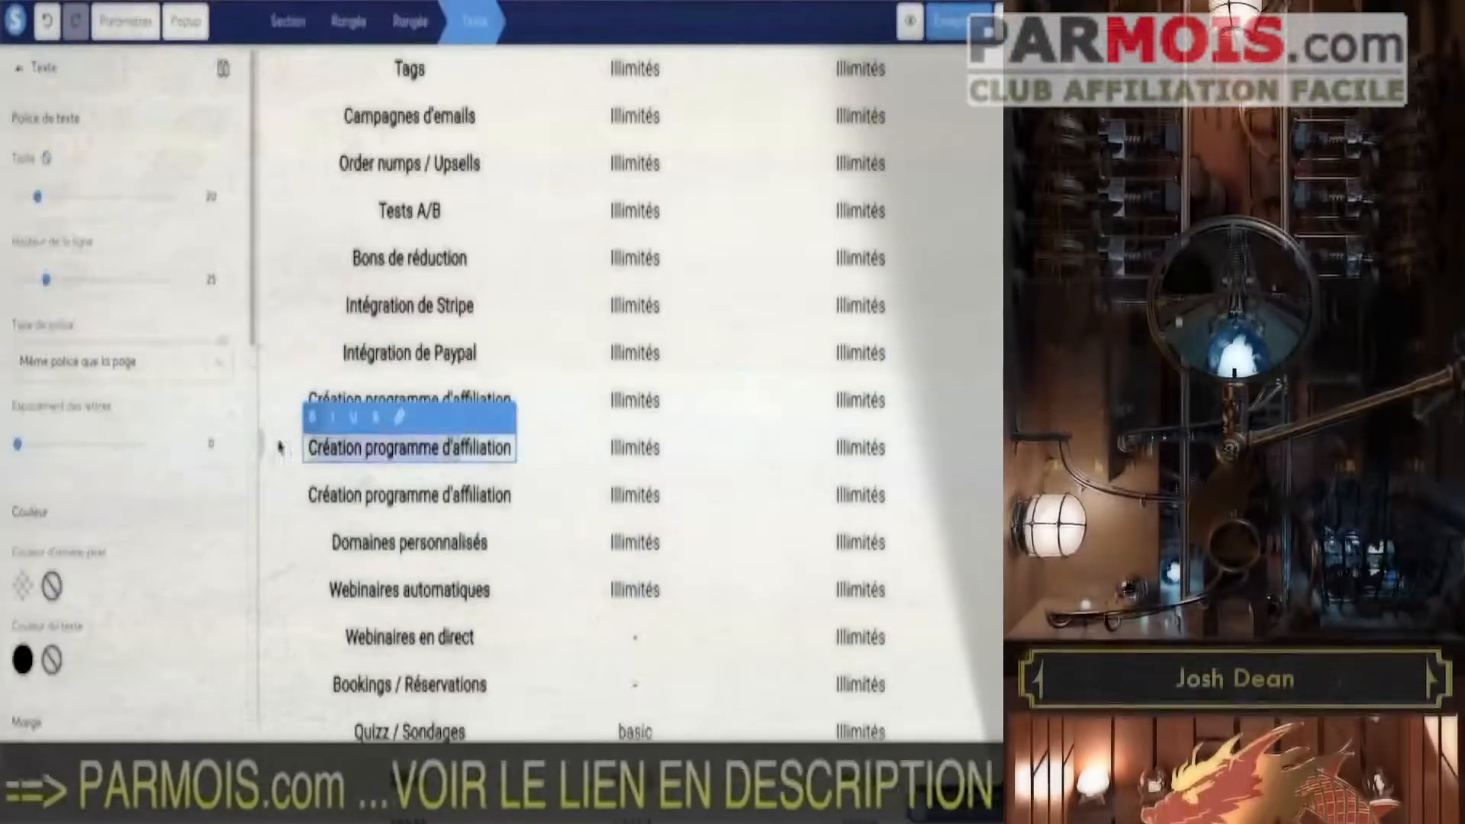
{"action": "type", "text": "Affiliation 1er niveau"}
{"action": "triple_click", "coordinate": [416, 495]}
{"action": "type", "text": "Affiliation 2ème niveau"}
Enter the first- and second-level affiliation rates: 33% and 4% for systeme, 30% and 30% for Builderall.
{"action": "double_click", "coordinate": [631, 447]}
{"action": "type", "text": "33%"}
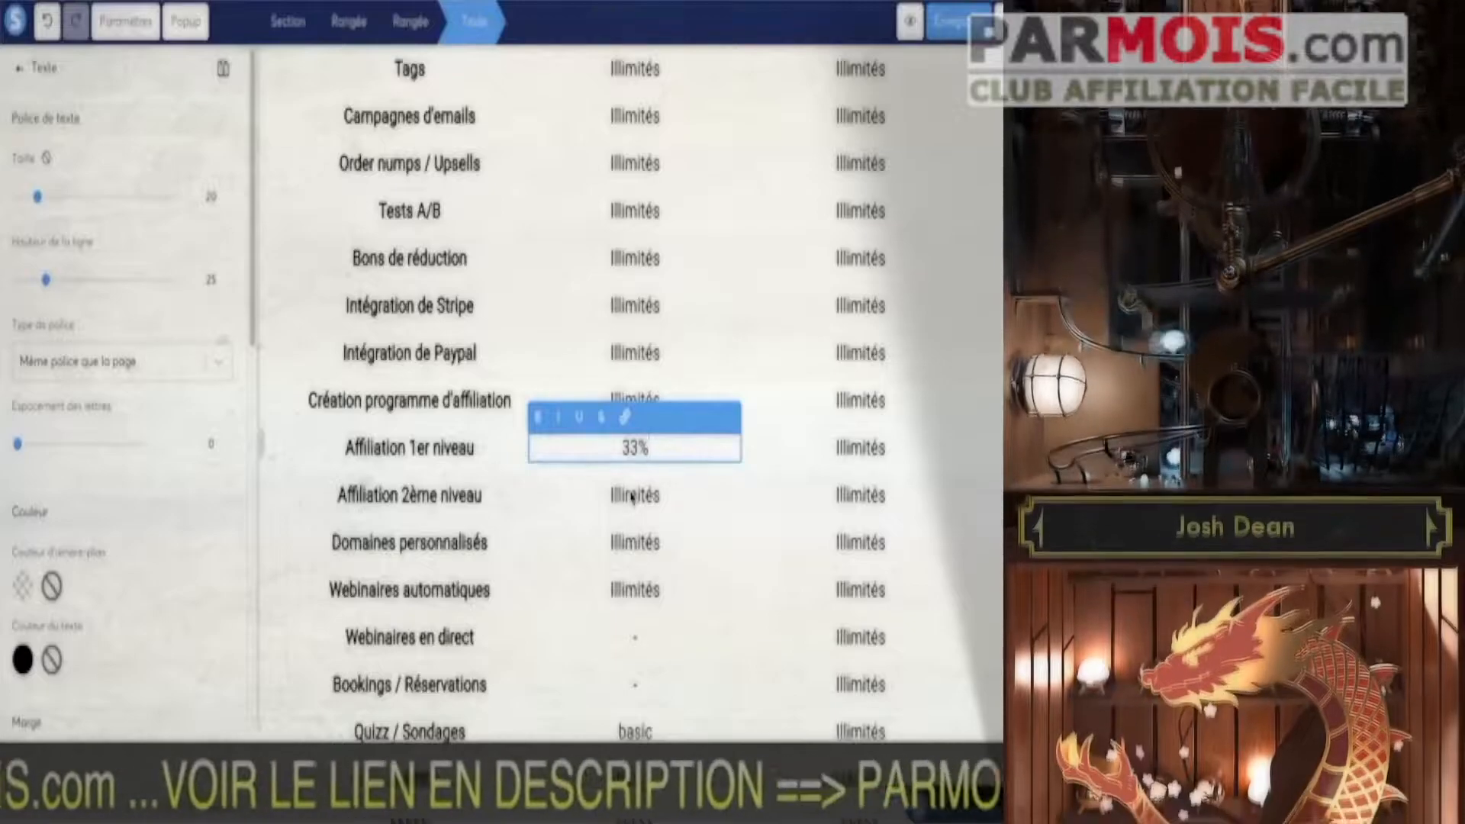
{"action": "double_click", "coordinate": [632, 498]}
{"action": "type", "text": "4%"}
{"action": "double_click", "coordinate": [861, 449]}
{"action": "type", "text": "30%"}
{"action": "double_click", "coordinate": [860, 496]}
{"action": "type", "text": "30%"}
{"action": "key", "text": "Escape"}
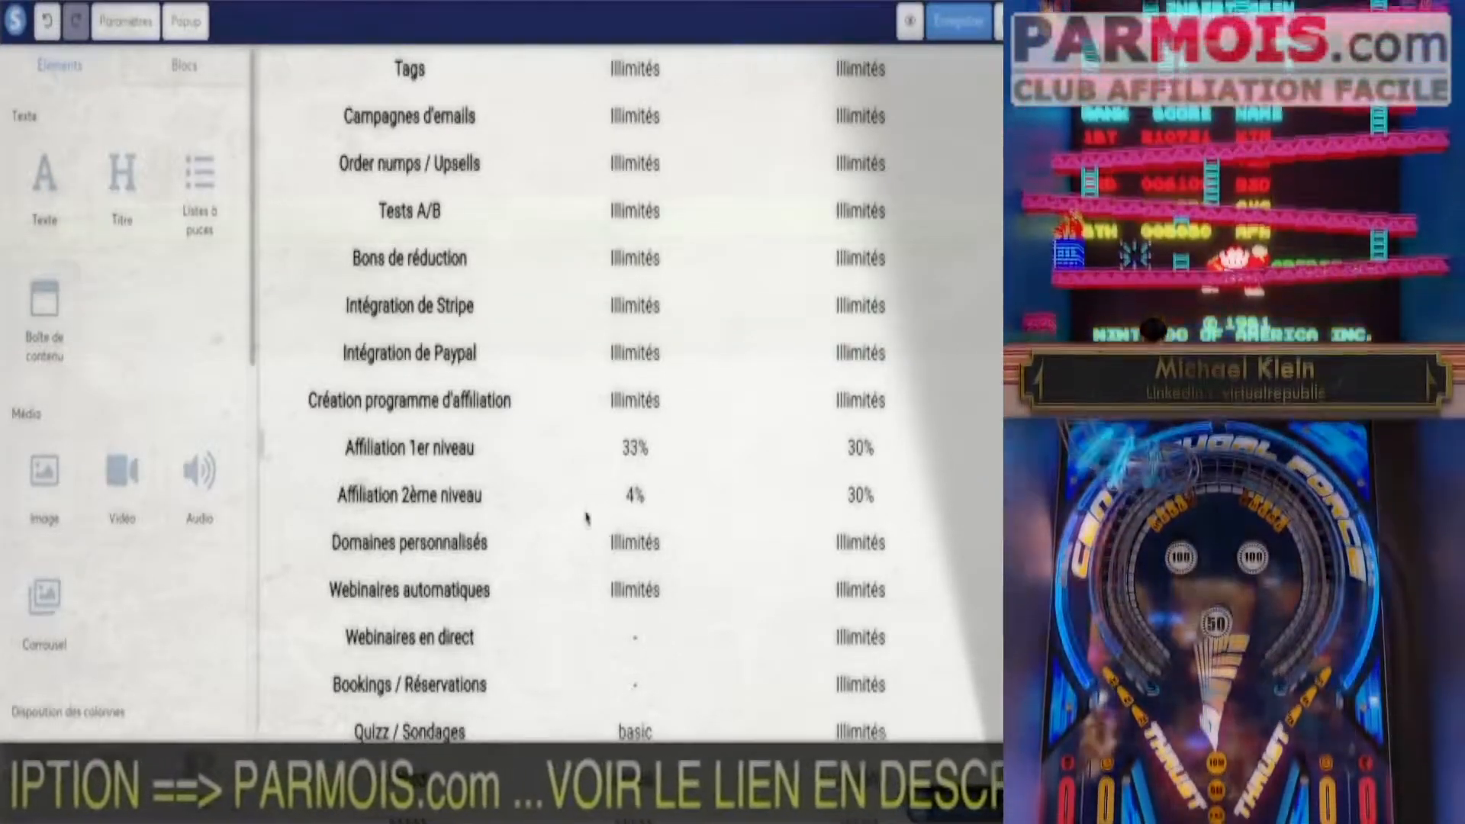
Change systeme's affiliation rates to 40% for the first level and 5% for the second level.
{"action": "scroll", "coordinate": [588, 516], "scroll_direction": "up", "scroll_amount": 10}
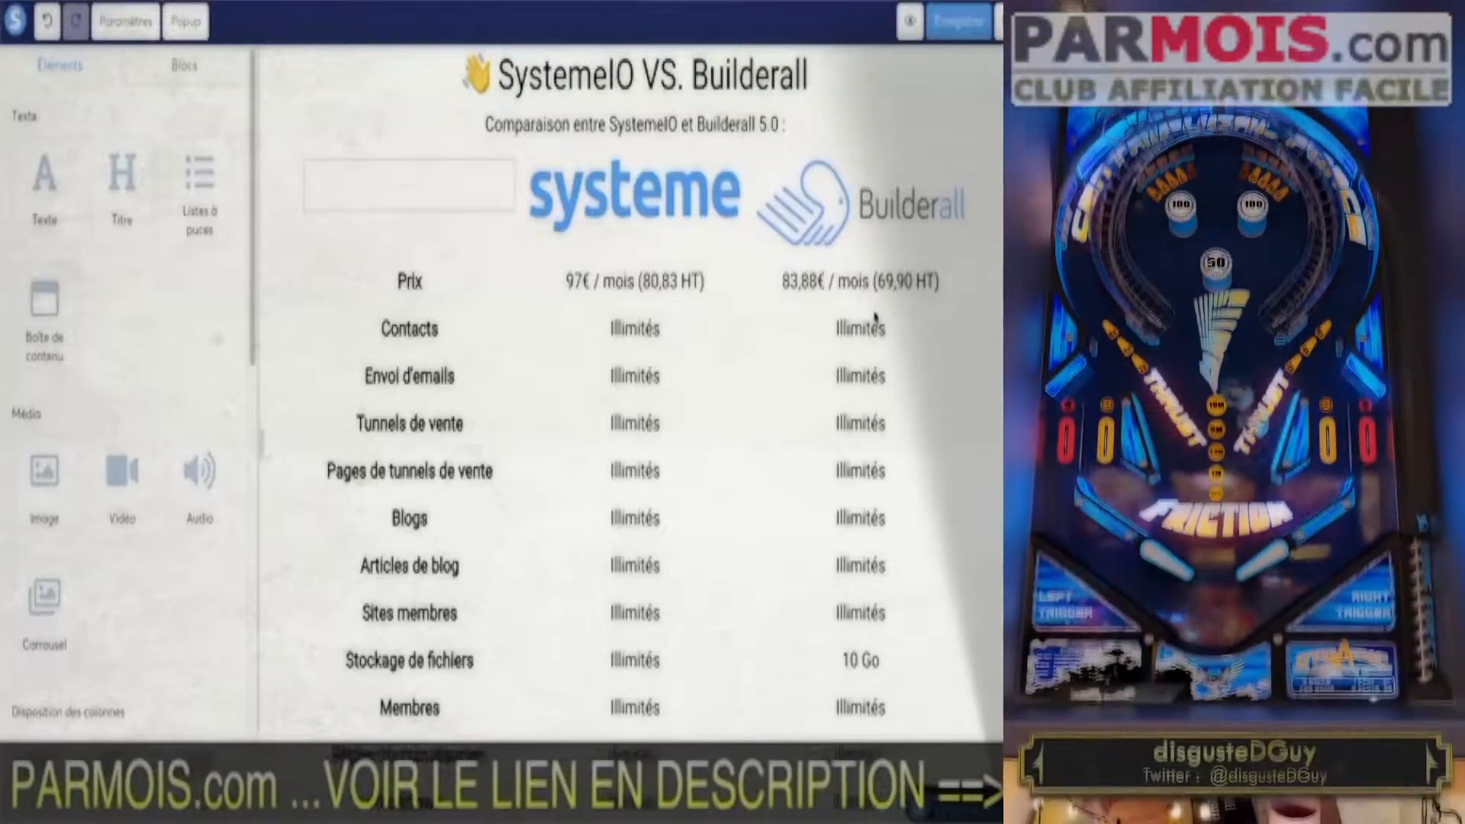
{"action": "scroll", "coordinate": [855, 397], "scroll_direction": "down", "scroll_amount": 4}
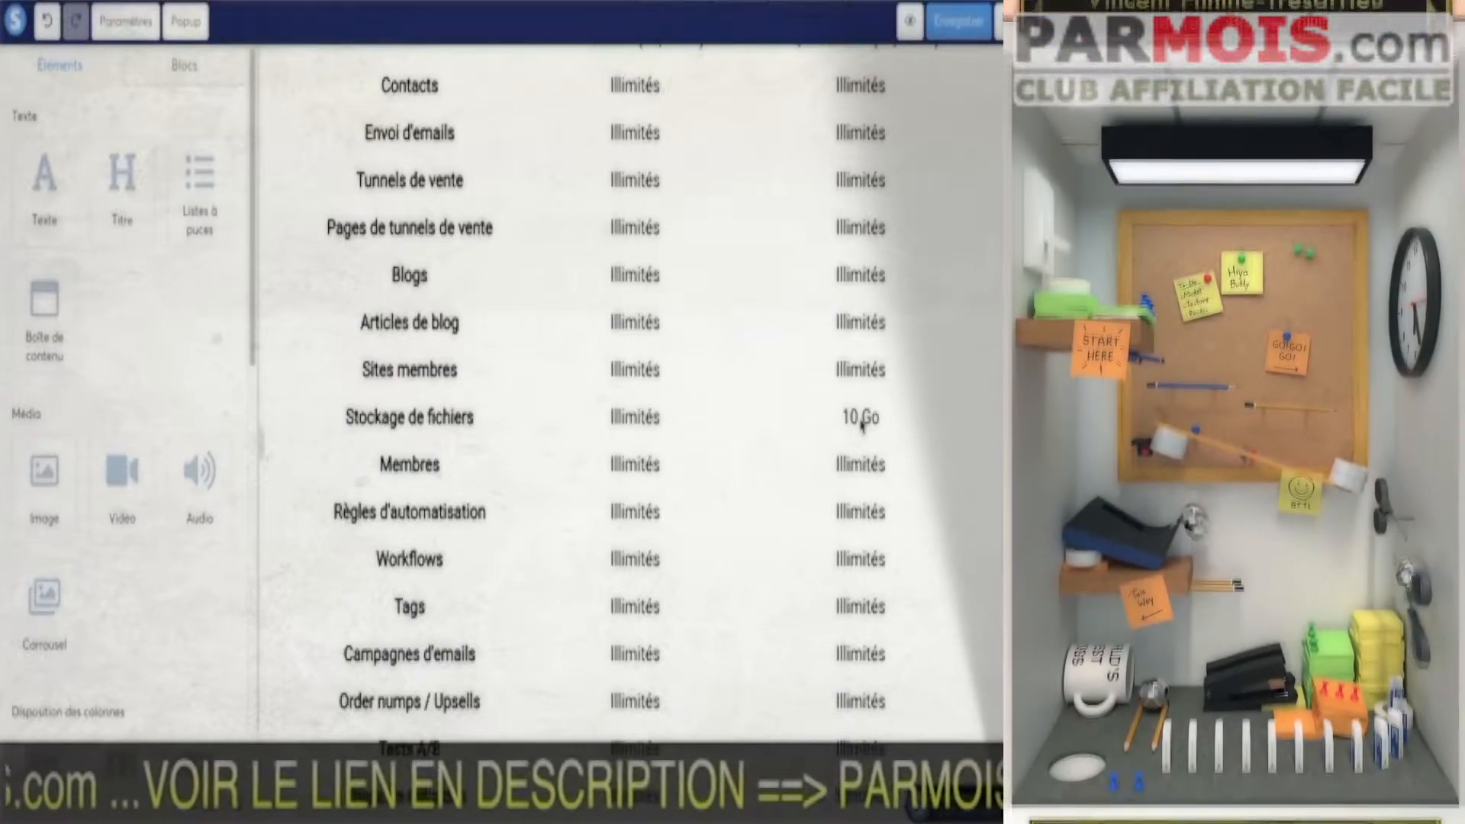
{"action": "scroll", "coordinate": [811, 448], "scroll_direction": "down", "scroll_amount": 6}
{"action": "scroll", "coordinate": [792, 448], "scroll_direction": "down", "scroll_amount": 1}
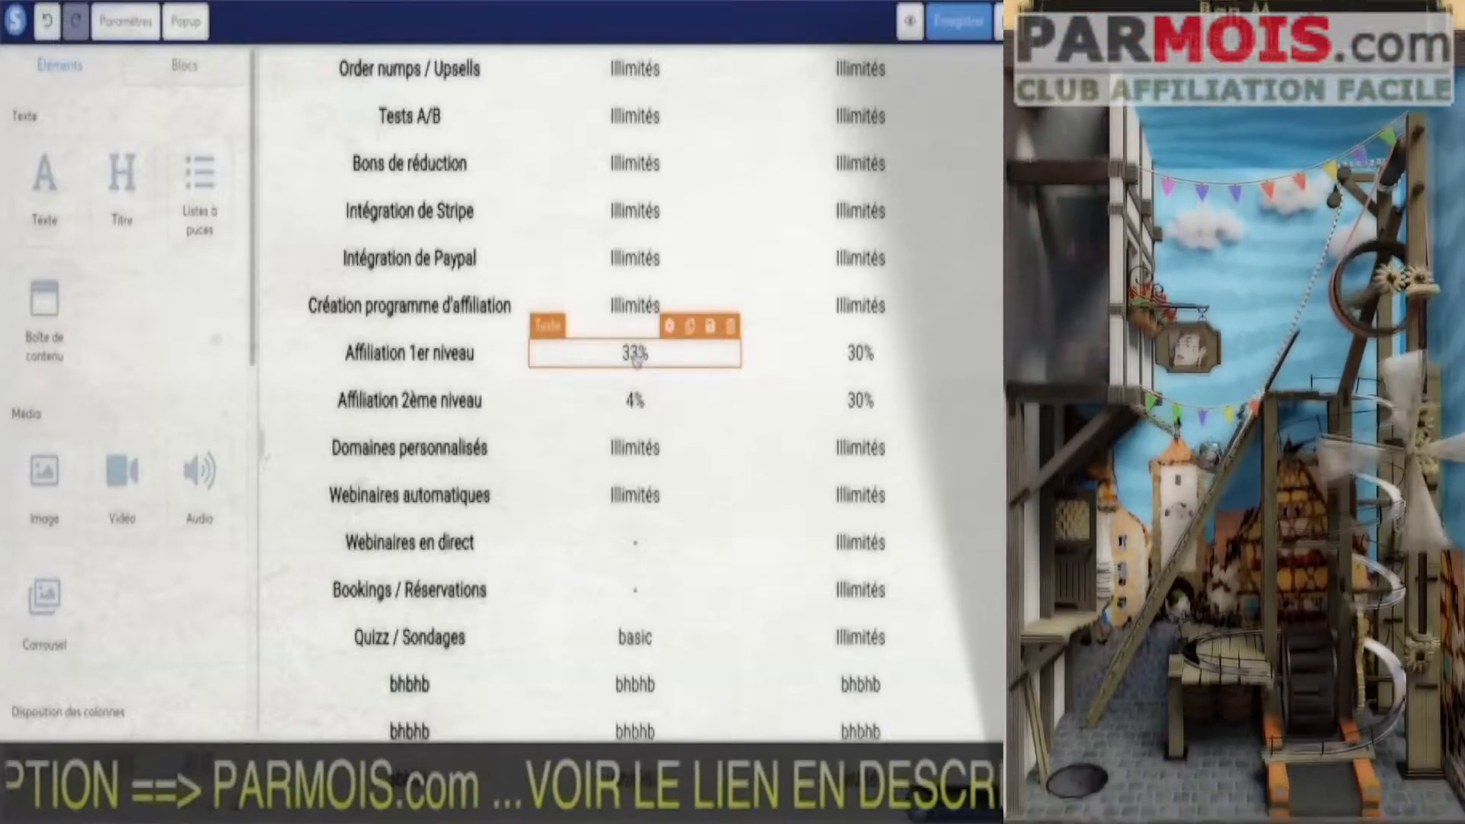
{"action": "left_click", "coordinate": [634, 358]}
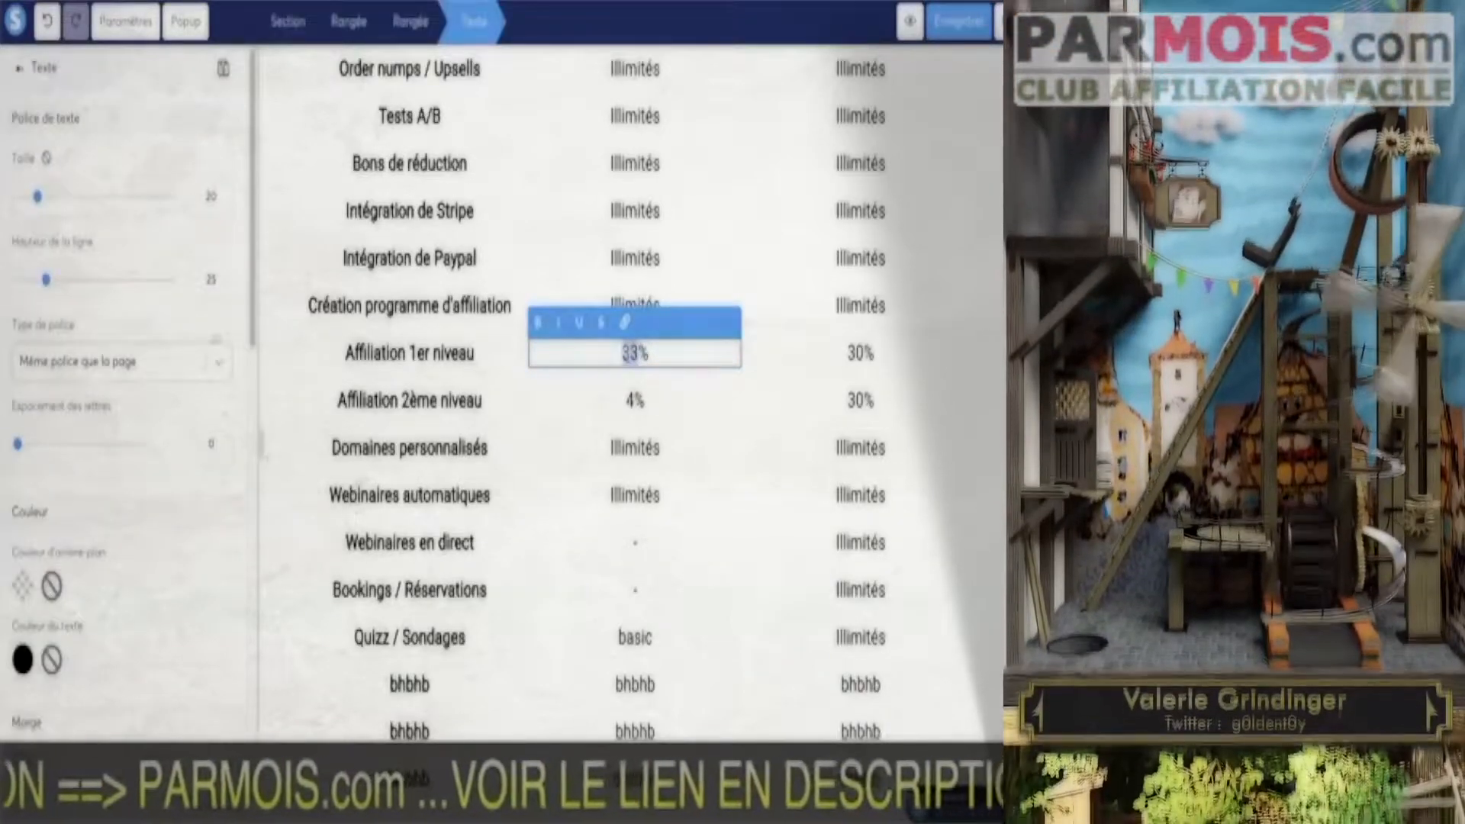
{"action": "type", "text": "40"}
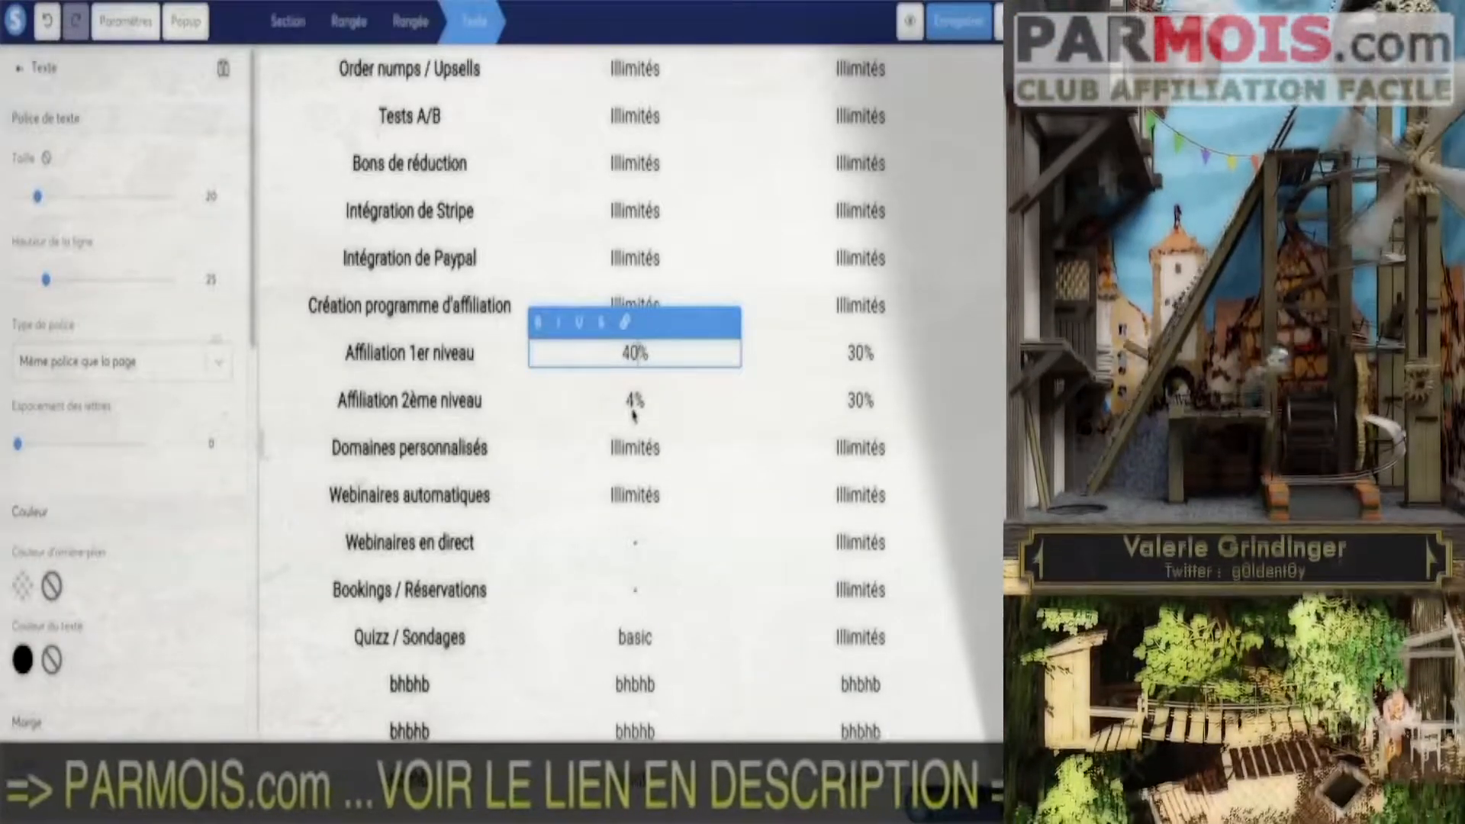
{"action": "double_click", "coordinate": [633, 405]}
{"action": "type", "text": "5"}
{"action": "left_click", "coordinate": [640, 482]}
Label the row below Quizz / Sondages "Streaming FB & Youtube", with "-" for systeme and "Illimités" for Builderall.
{"action": "double_click", "coordinate": [410, 683]}
{"action": "type", "text": "Streaming FB & Youtube"}
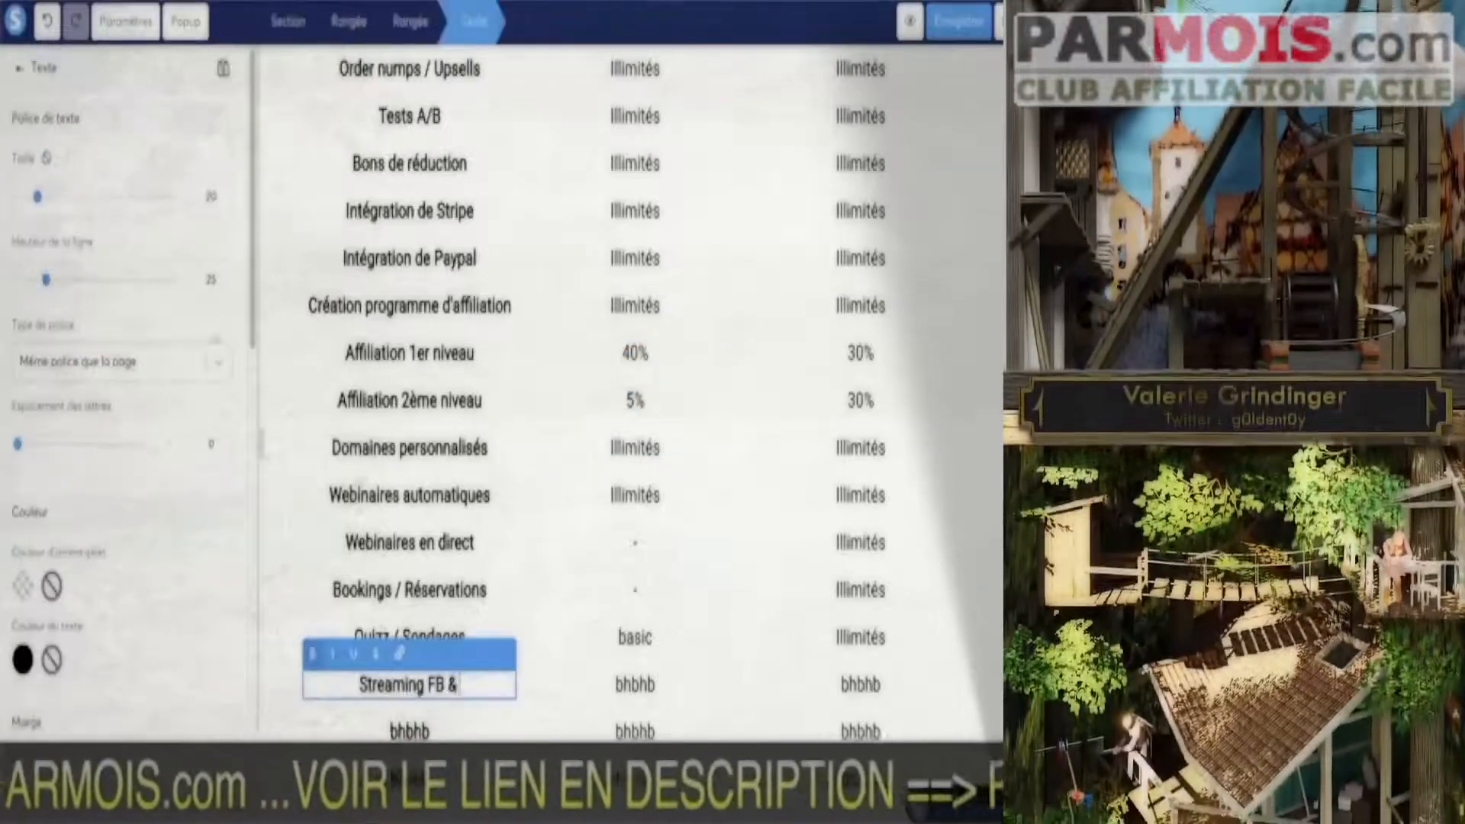
{"action": "double_click", "coordinate": [635, 685]}
{"action": "type", "text": "-"}
{"action": "left_click", "coordinate": [846, 687]}
{"action": "double_click", "coordinate": [846, 687]}
{"action": "type", "text": "Illimités"}
Fill the row below Streaming FB & Youtube as "Accès assistant virtuel", with "-" for systeme and "Illimités" for Builderall.
{"action": "double_click", "coordinate": [410, 732]}
{"action": "type", "text": "Accès assistant virtuel"}
{"action": "double_click", "coordinate": [632, 733]}
{"action": "type", "text": "-"}
{"action": "double_click", "coordinate": [859, 733]}
{"action": "type", "text": "Illimités"}
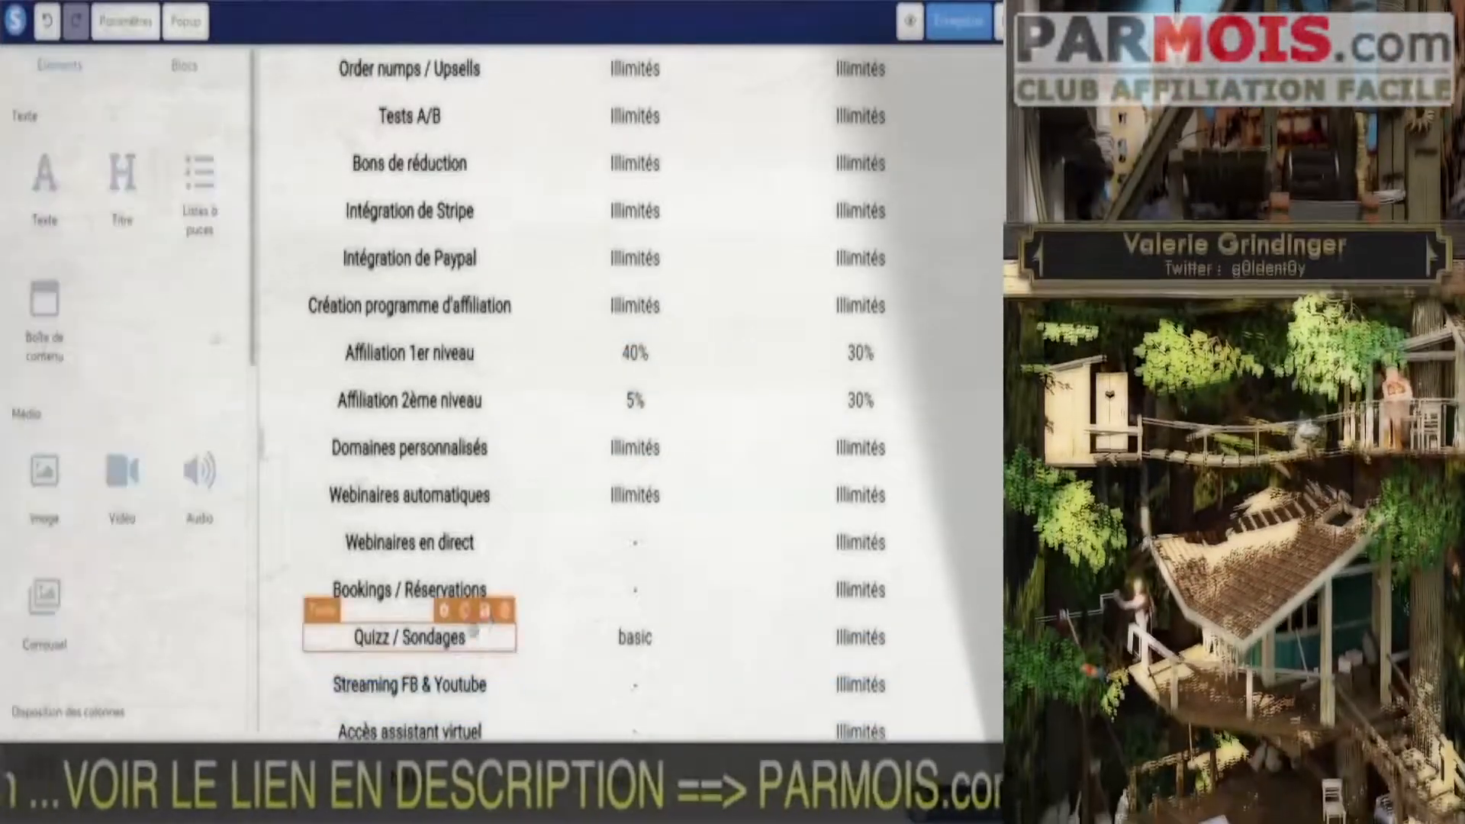
Duplicate the Accès assistant virtuel row and label the first copies "Intégration WordPress", "Plugin Wordpress" and "Constructeur Magazine".
{"action": "left_click", "coordinate": [923, 696]}
{"action": "scroll", "coordinate": [924, 696], "scroll_direction": "down", "scroll_amount": 4}
{"action": "triple_click", "coordinate": [410, 510]}
{"action": "type", "text": "Intégration WordPress"}
{"action": "triple_click", "coordinate": [410, 557]}
{"action": "type", "text": "Plugin Wordpress"}
{"action": "triple_click", "coordinate": [410, 605]}
{"action": "type", "text": "Constructeur Magazine"}
Label the three rows below Constructeur Magazine "Chatbot Facebook Messenger", "Chatbot Telegram" and "Chatbot Site Web".
{"action": "triple_click", "coordinate": [410, 652]}
{"action": "type", "text": "Chatbot Facebook Messenger"}
{"action": "triple_click", "coordinate": [409, 699]}
{"action": "type", "text": "Chatbot Telegram"}
{"action": "triple_click", "coordinate": [410, 746]}
{"action": "type", "text": "Chatbot Site Web"}
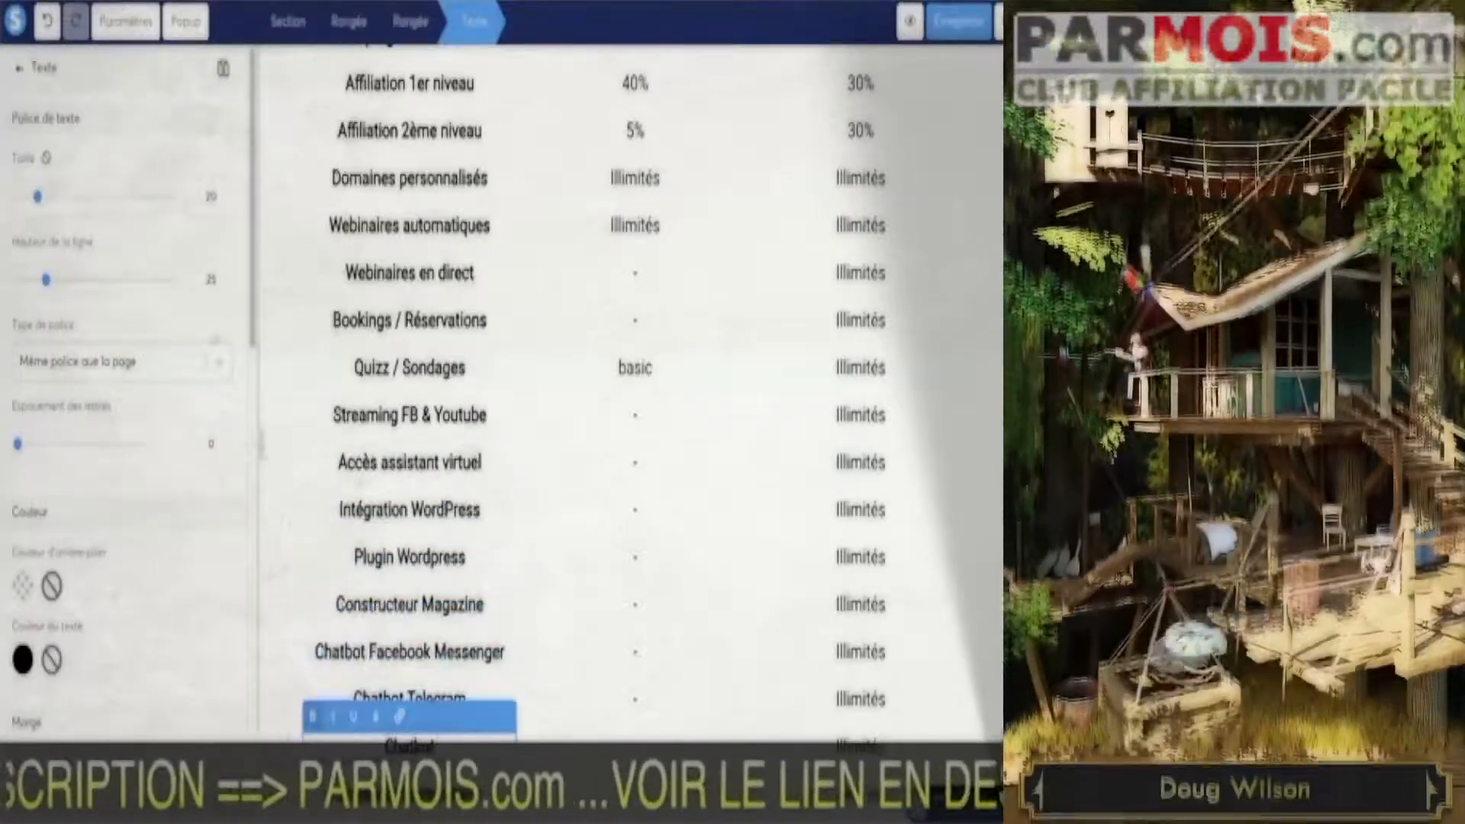
Label the row below Chatbot Site Web "Messages SMS" and extend its Builderall value to "Illimités (achat crédits)".
{"action": "scroll", "coordinate": [424, 682], "scroll_direction": "down", "scroll_amount": 2}
{"action": "triple_click", "coordinate": [410, 664]}
{"action": "type", "text": "Messages SMS"}
{"action": "left_click", "coordinate": [884, 665]}
{"action": "type", "text": "(achat crédits)"}
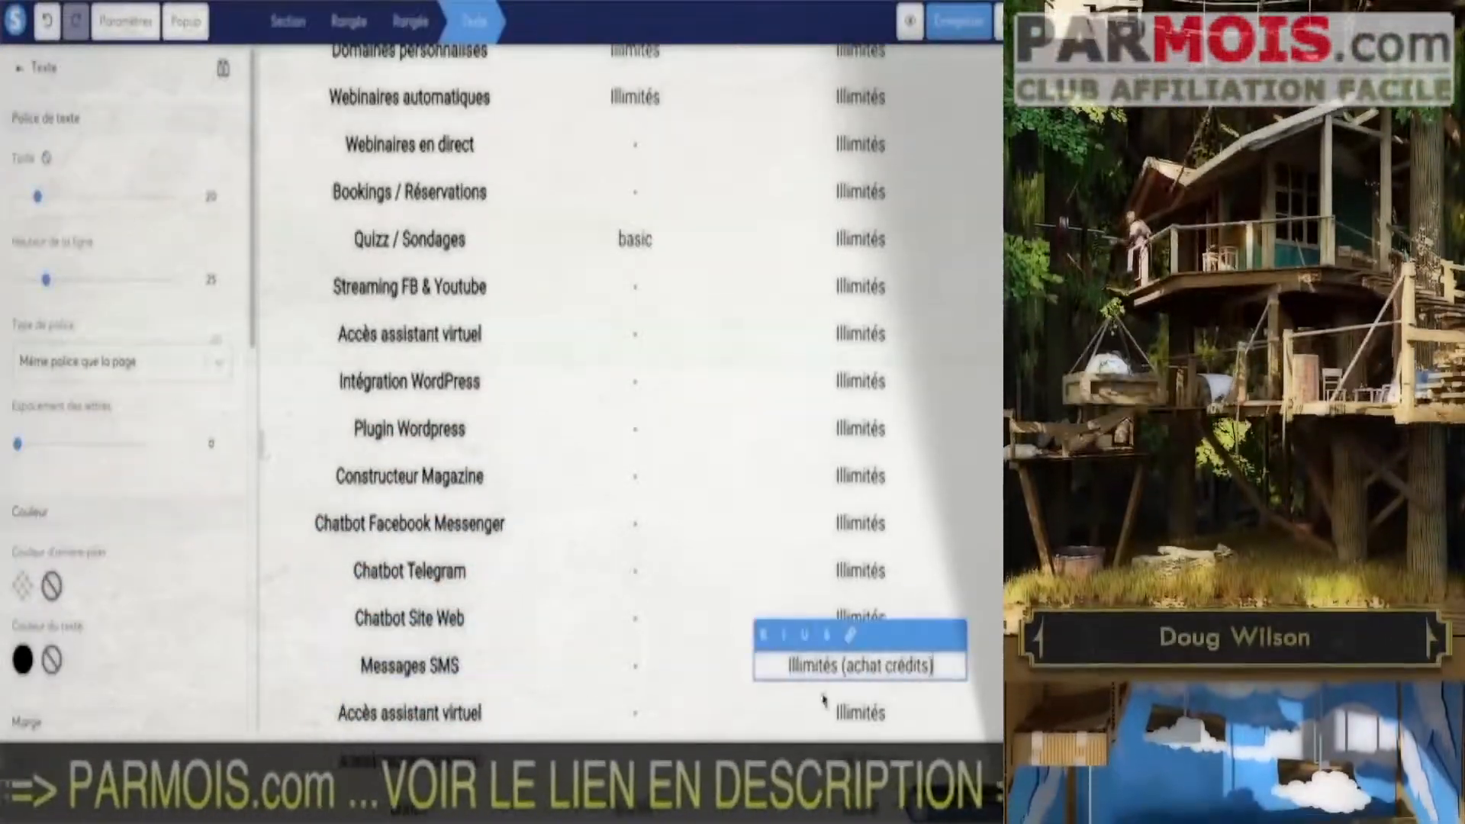
Label the three rows below Messages SMS "Publication auto Facebook", "Publication auto Instagram" and "Publication auto Linkedin".
{"action": "scroll", "coordinate": [860, 665], "scroll_direction": "down", "scroll_amount": 1}
{"action": "triple_click", "coordinate": [410, 684]}
{"action": "type", "text": "Sublication auto Facebook"}
{"action": "left_click", "coordinate": [622, 633]}
{"action": "scroll", "coordinate": [622, 633], "scroll_direction": "down", "scroll_amount": 3}
{"action": "triple_click", "coordinate": [410, 473]}
{"action": "type", "text": "Publication auto Instagram"}
{"action": "triple_click", "coordinate": [360, 525]}
{"action": "type", "text": "Publication auto Linkedin"}
{"action": "left_click", "coordinate": [367, 577]}
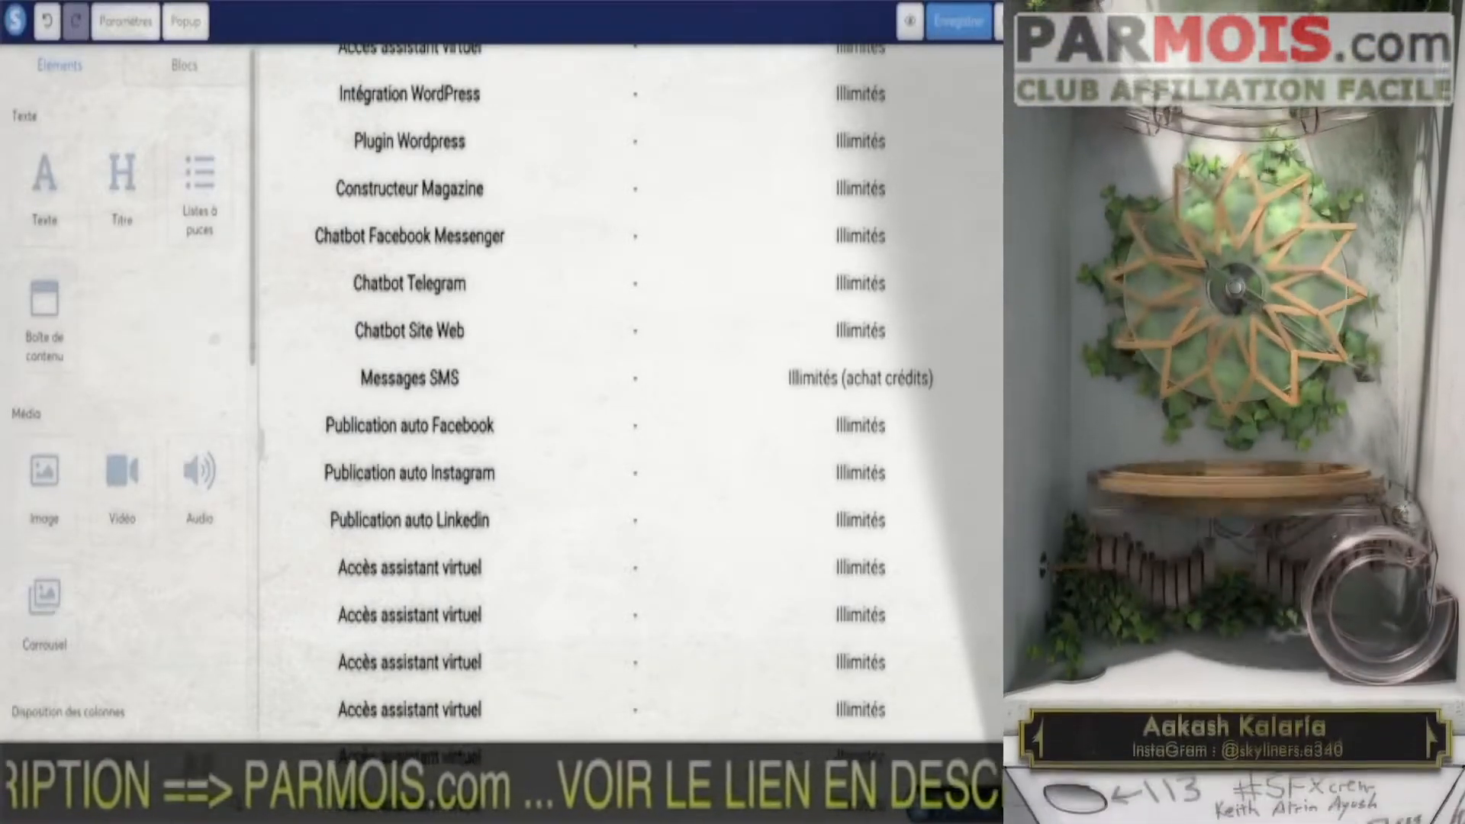
{"action": "left_click", "coordinate": [702, 460]}
Review the comparison table from the logos and prices down to the remaining duplicated Accès assistant virtuel rows.
{"action": "scroll", "coordinate": [709, 463], "scroll_direction": "up", "scroll_amount": 15}
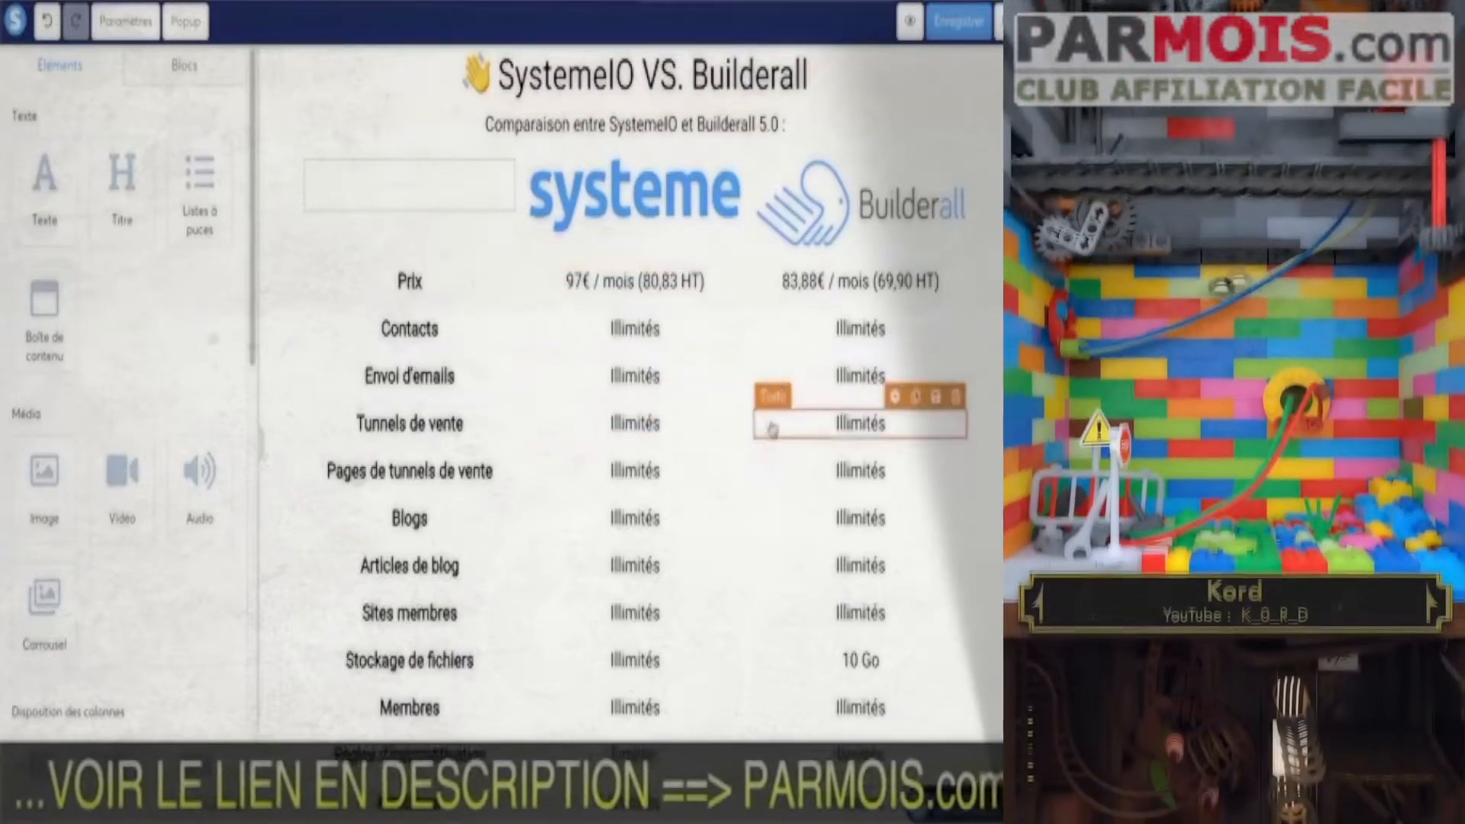
{"action": "scroll", "coordinate": [776, 430], "scroll_direction": "down", "scroll_amount": 2}
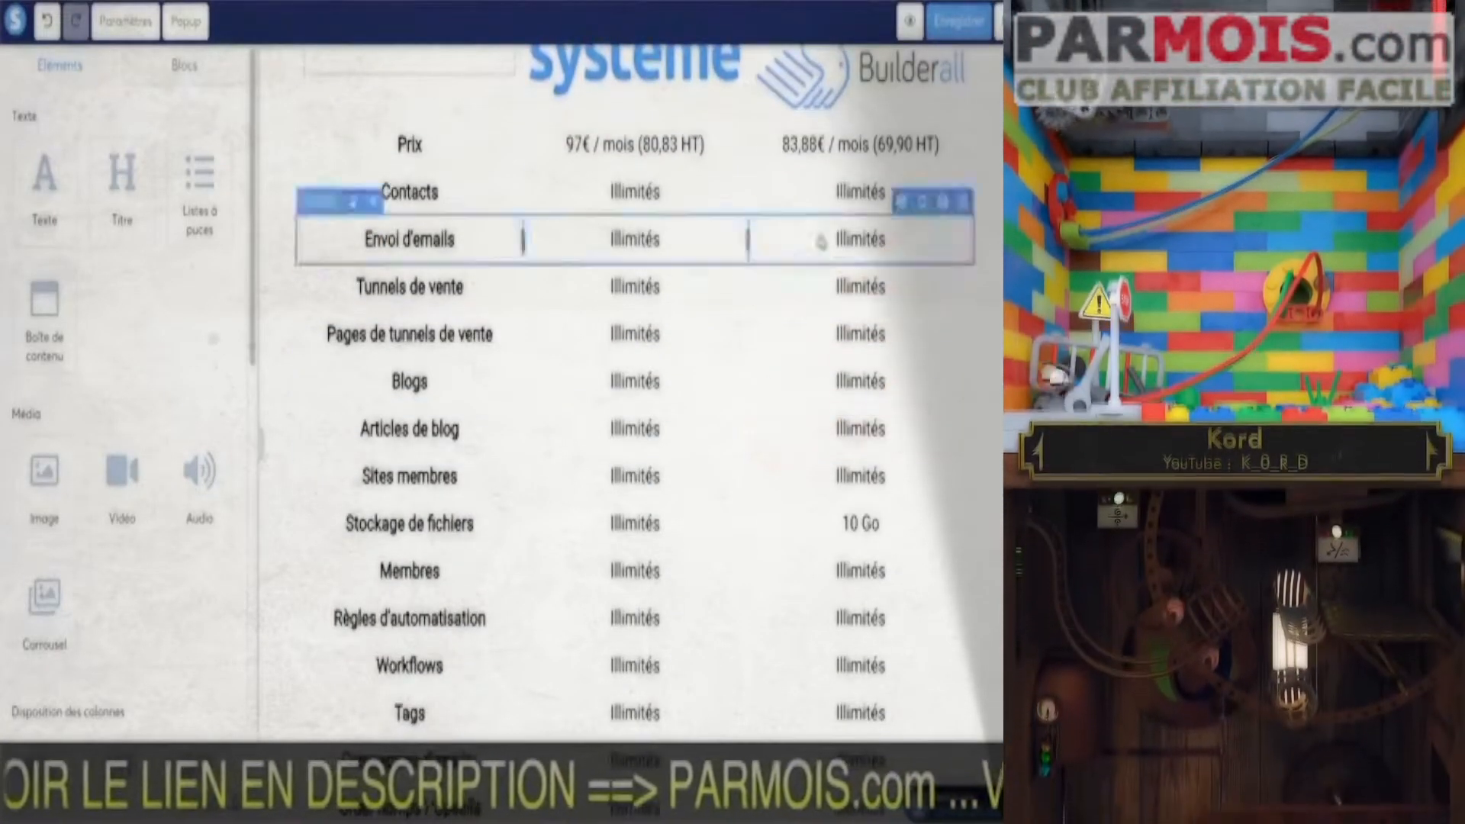
{"action": "scroll", "coordinate": [824, 229], "scroll_direction": "down", "scroll_amount": 3}
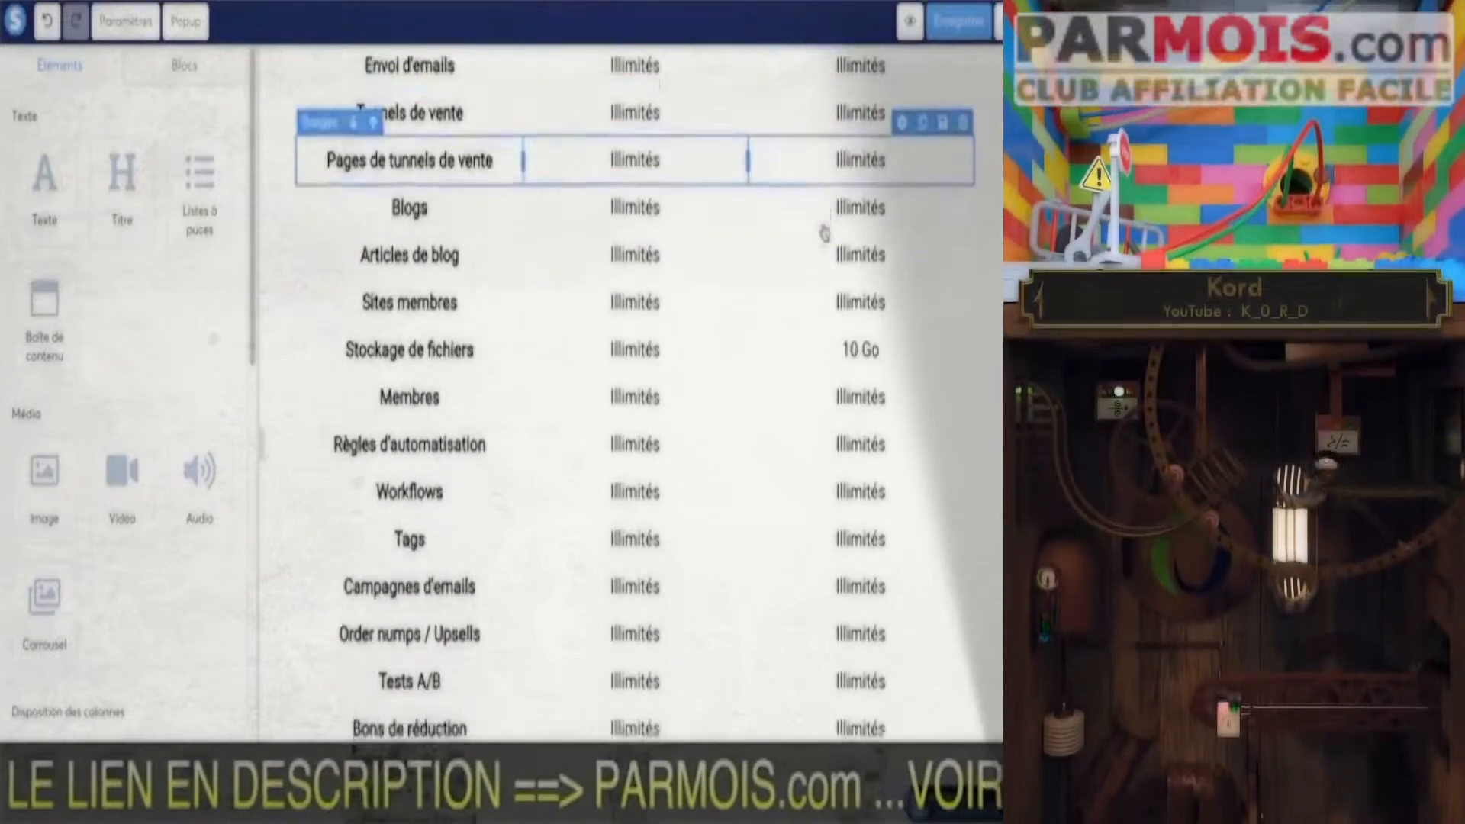
{"action": "scroll", "coordinate": [815, 280], "scroll_direction": "up", "scroll_amount": 5}
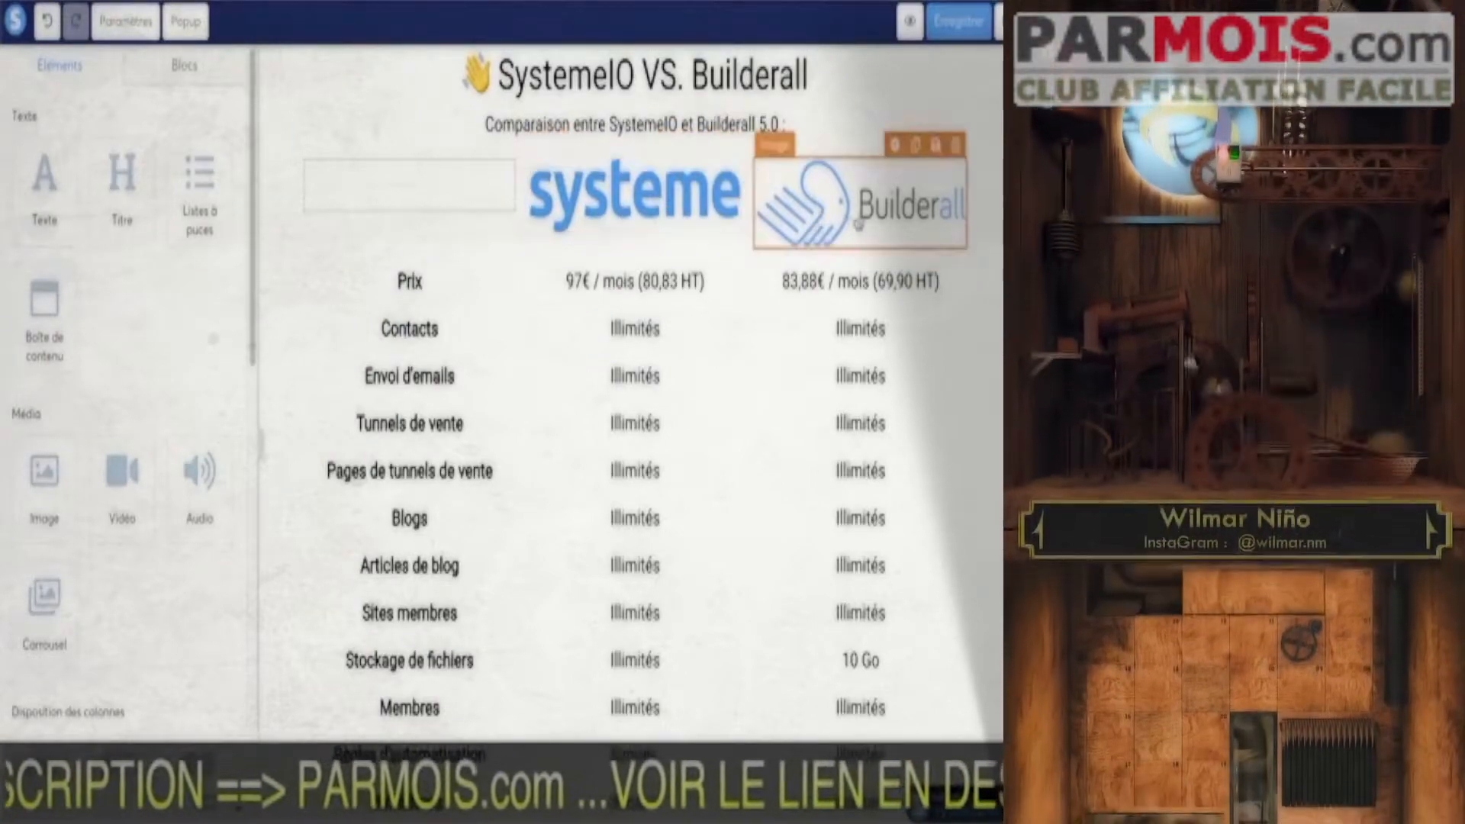
{"action": "scroll", "coordinate": [725, 276], "scroll_direction": "down", "scroll_amount": 2}
{"action": "scroll", "coordinate": [725, 277], "scroll_direction": "up", "scroll_amount": 2}
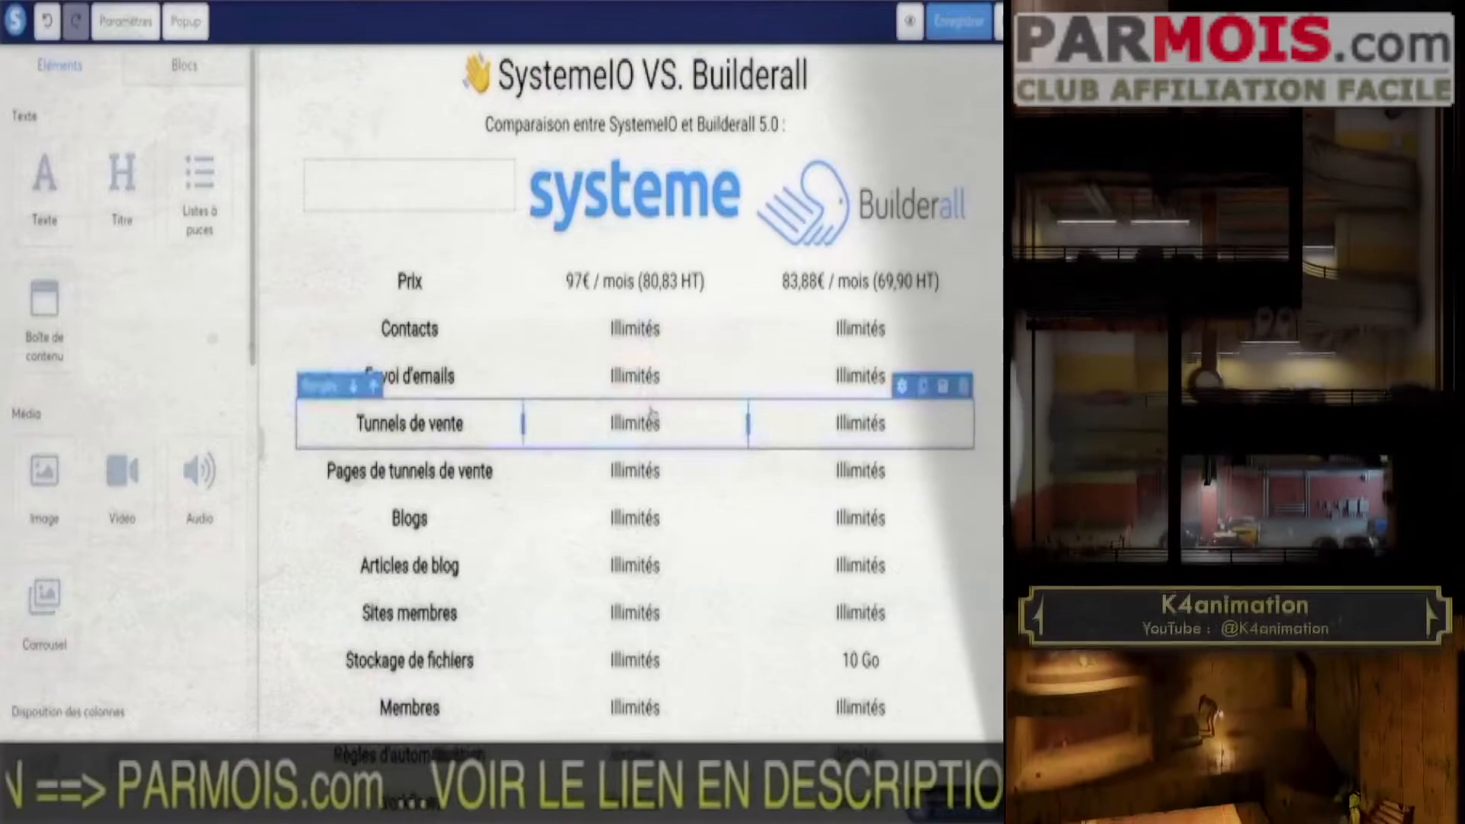
{"action": "scroll", "coordinate": [651, 416], "scroll_direction": "down", "scroll_amount": 10}
{"action": "scroll", "coordinate": [650, 416], "scroll_direction": "down", "scroll_amount": 9}
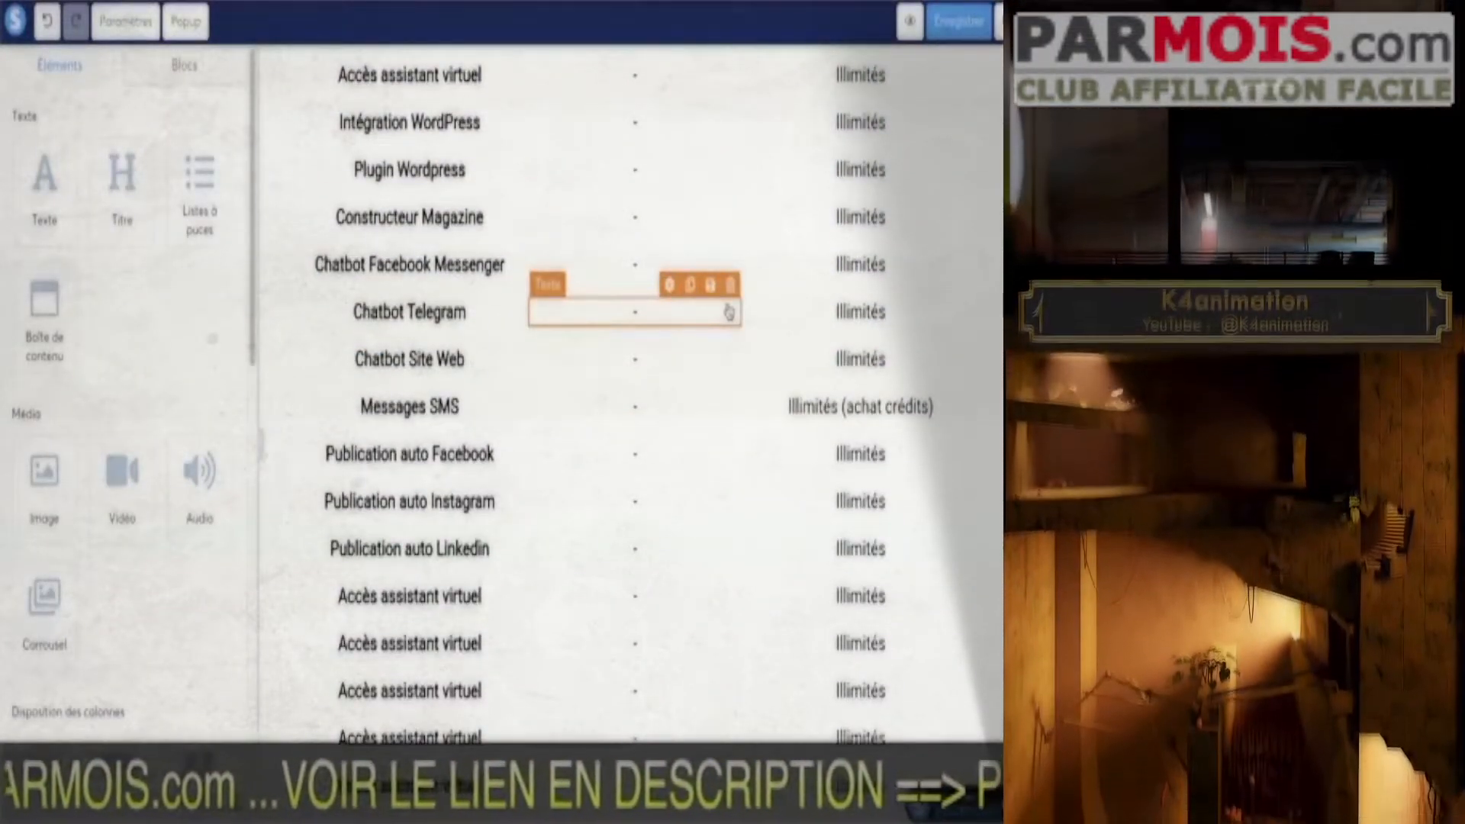
{"action": "scroll", "coordinate": [687, 458], "scroll_direction": "down", "scroll_amount": 1}
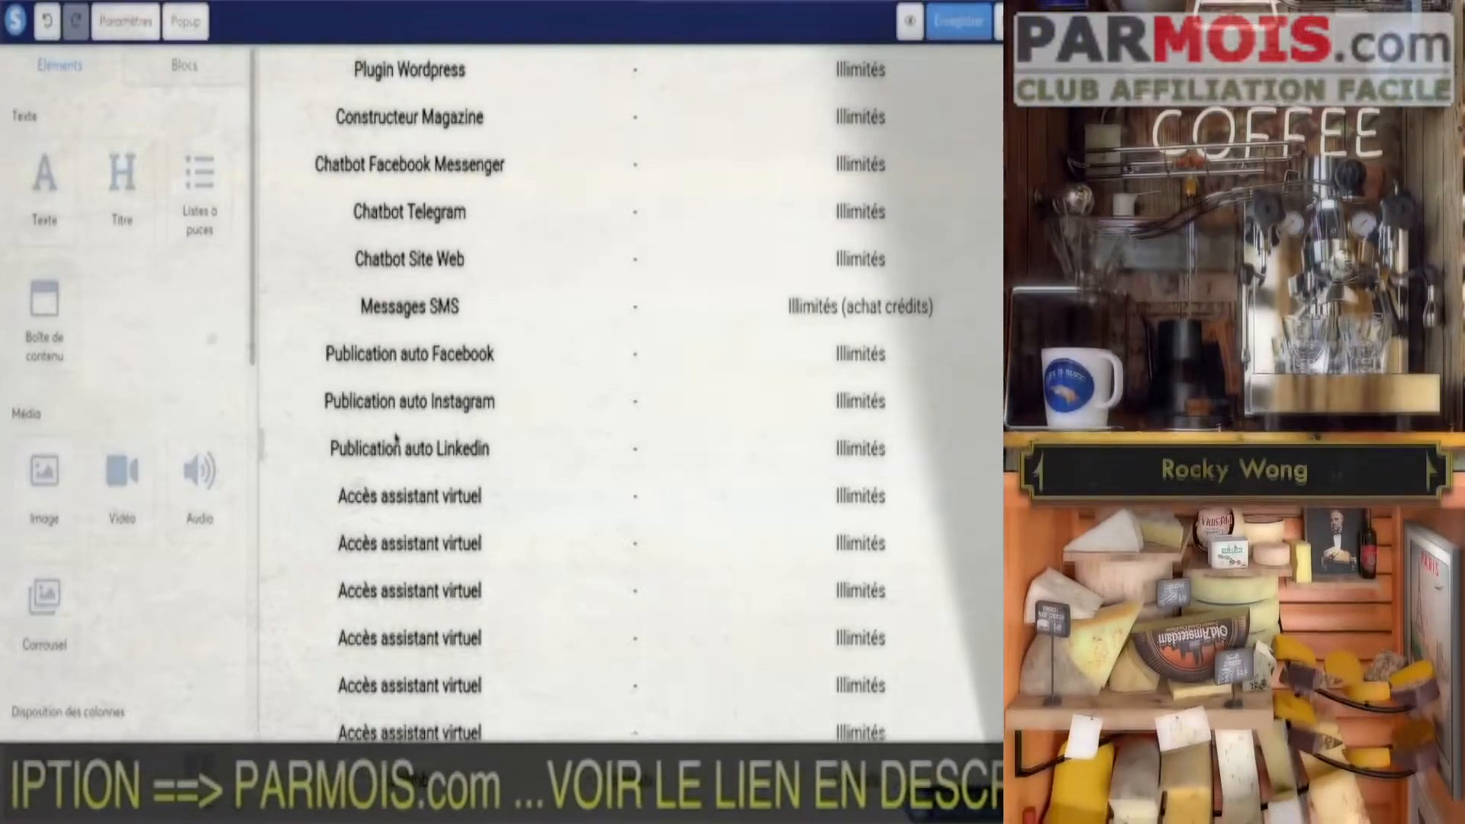
Label the two rows below Publication auto Linkedin "CRM" and "Support client (chat / tickets)".
{"action": "left_click", "coordinate": [421, 497]}
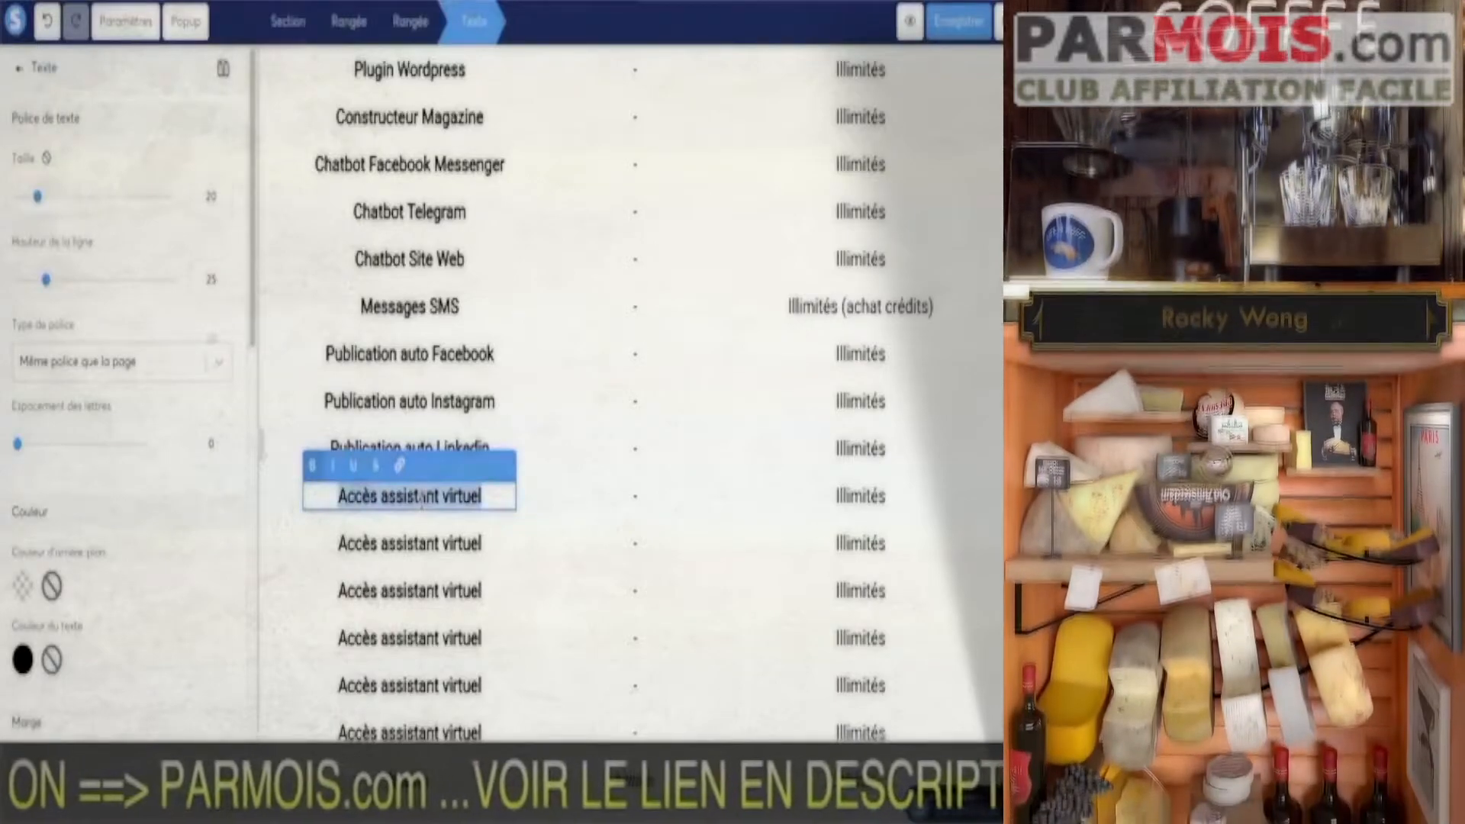
{"action": "type", "text": "CRM"}
{"action": "left_click", "coordinate": [418, 551]}
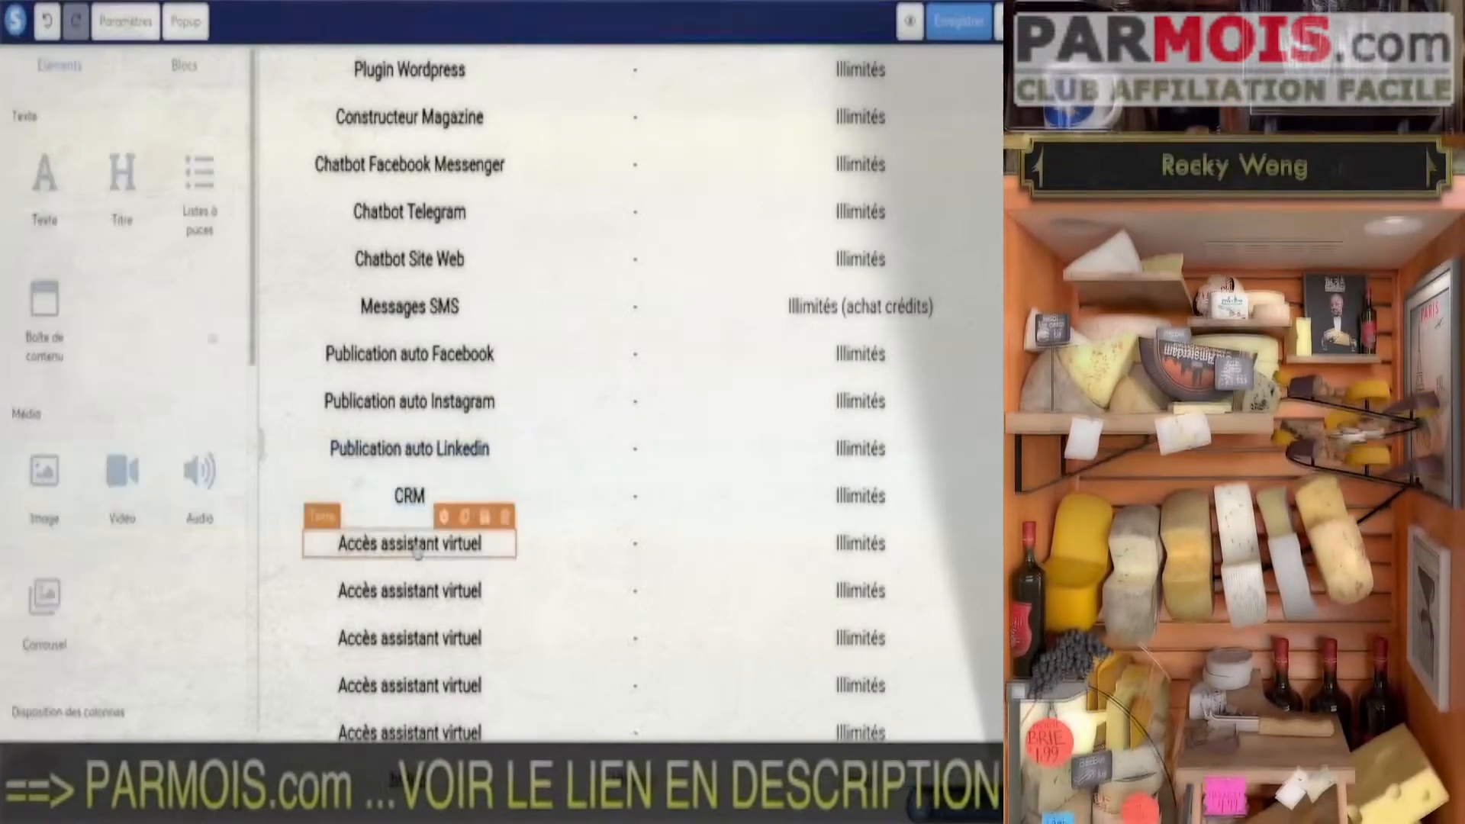
{"action": "triple_click", "coordinate": [414, 551]}
{"action": "type", "text": "Suppo"}
{"action": "key", "text": "BackSpace"}
{"action": "key", "text": "BackSpace"}
{"action": "key", "text": "BackSpace"}
{"action": "key", "text": "BackSpace"}
{"action": "key", "text": "BackSpace"}
{"action": "type", "text": "Aide"}
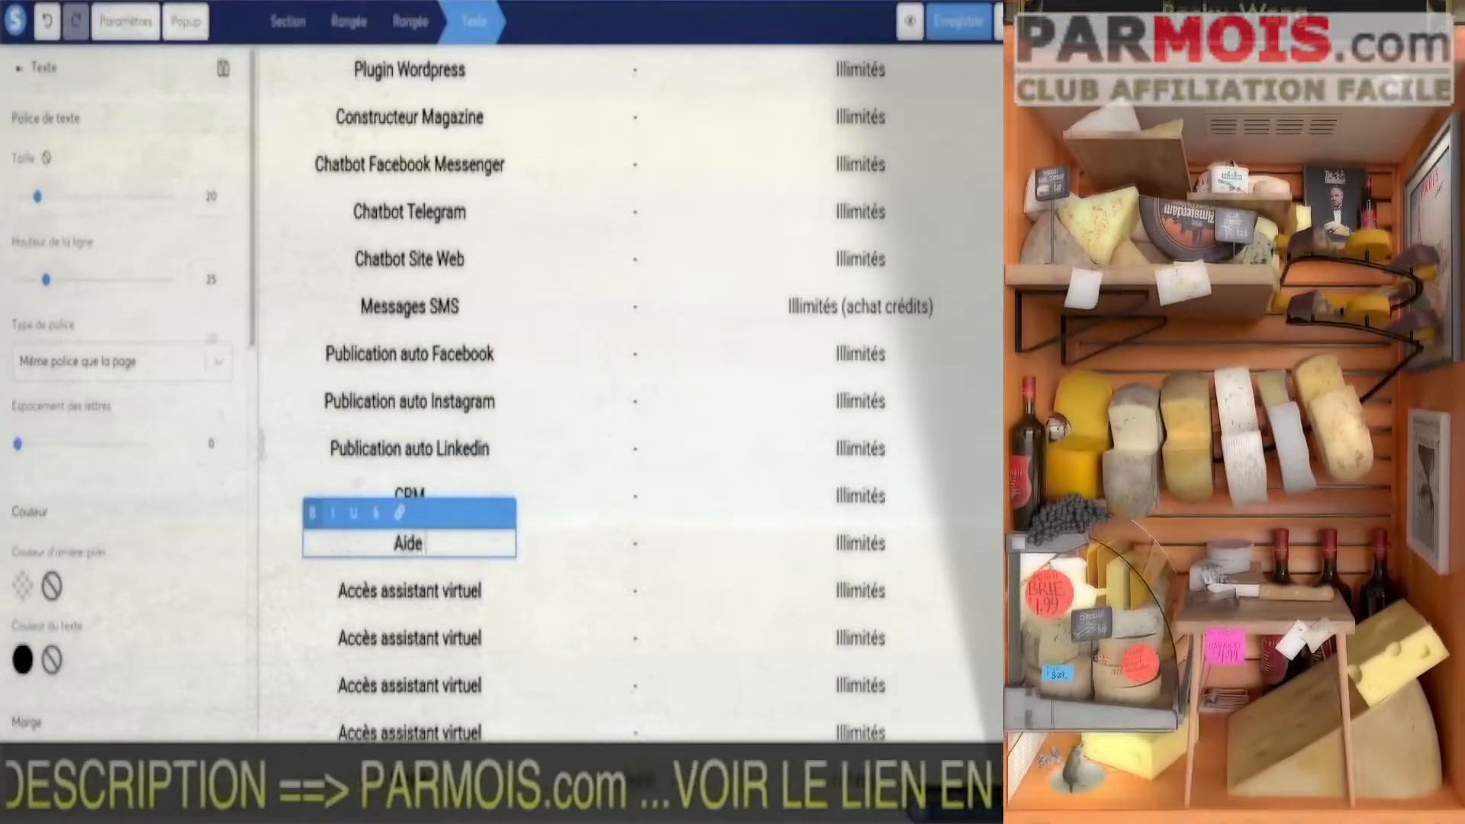
{"action": "key", "text": "BackSpace"}
{"action": "key", "text": "BackSpace"}
{"action": "key", "text": "BackSpace"}
{"action": "key", "text": "BackSpace"}
{"action": "type", "text": "Support client (chat / tickets)"}
Label the two rows below Support client "Hébergement vidéos sécurisé" and "Constructeur d'annuaires".
{"action": "left_click", "coordinate": [412, 599]}
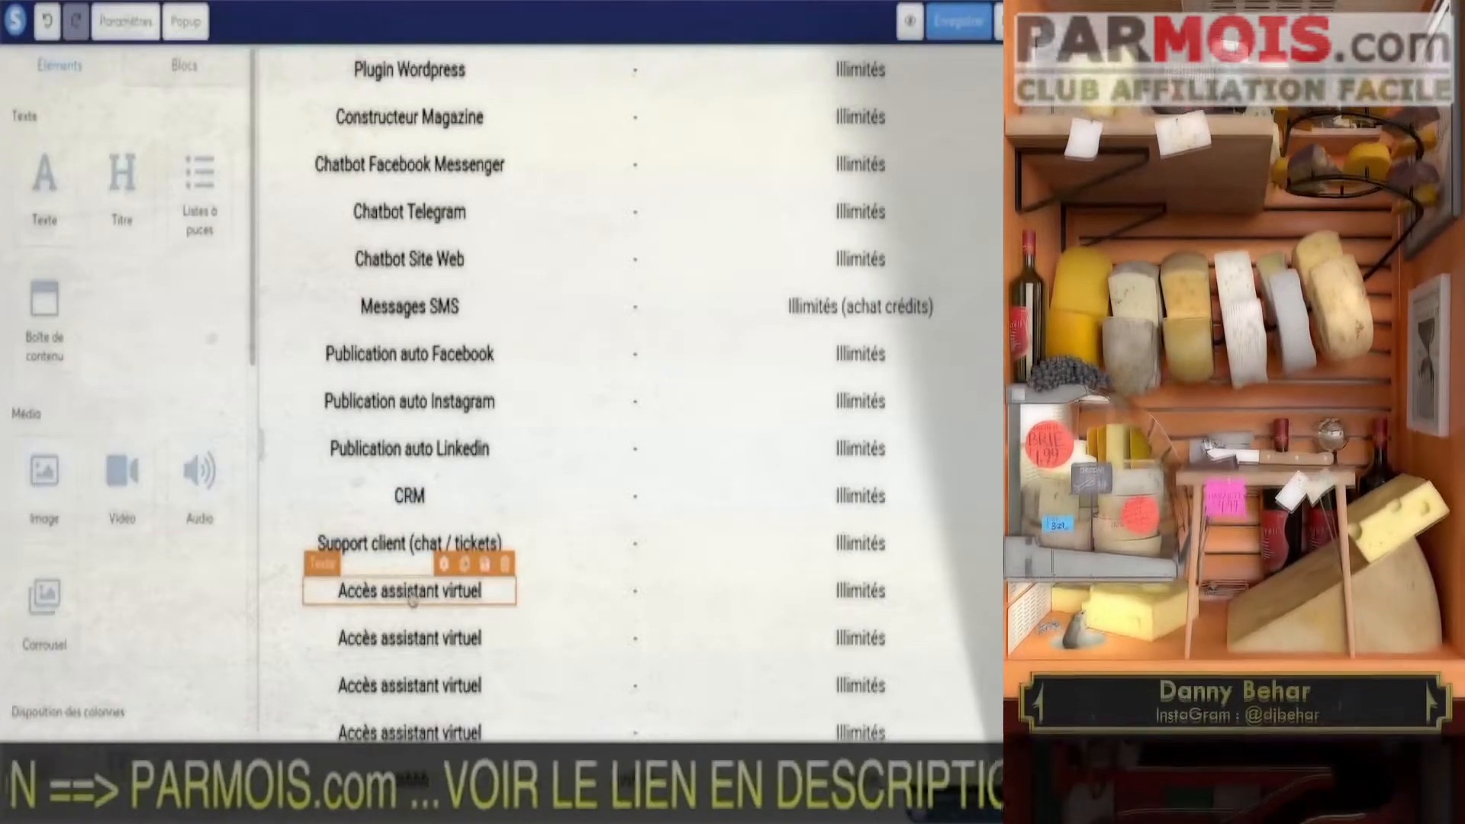
{"action": "triple_click", "coordinate": [412, 599]}
{"action": "type", "text": "Hébergement vidéos sécurisé"}
{"action": "left_click", "coordinate": [413, 641]}
{"action": "triple_click", "coordinate": [412, 640]}
{"action": "type", "text": "Constructeur d'annuaires"}
Label the row below Constructeur d'annuaires "Mockup 3D (couvertures ebook, ...)".
{"action": "left_click", "coordinate": [405, 685]}
{"action": "triple_click", "coordinate": [389, 685]}
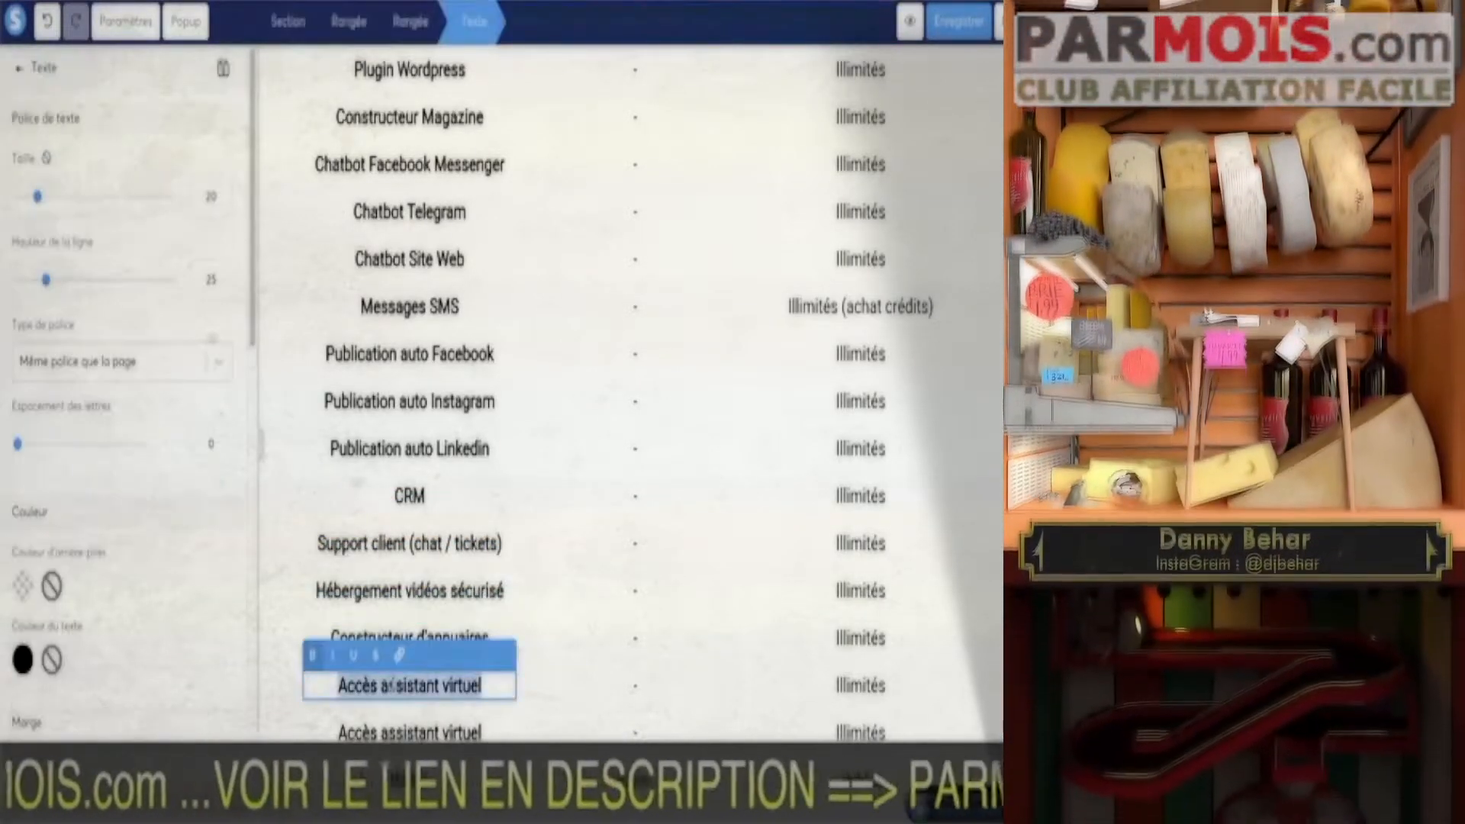
{"action": "type", "text": "Mockup 3D (couvertures ebook, ...)"}
{"action": "scroll", "coordinate": [391, 641], "scroll_direction": "down", "scroll_amount": 2}
Label the two rows below Mockup 3D "Compte à rebours email" and "Dropshipping Aliexpress".
{"action": "left_click", "coordinate": [391, 641]}
{"action": "scroll", "coordinate": [391, 595], "scroll_direction": "down", "scroll_amount": 1}
{"action": "triple_click", "coordinate": [391, 542]}
{"action": "type", "text": "Compte à rebours em"}
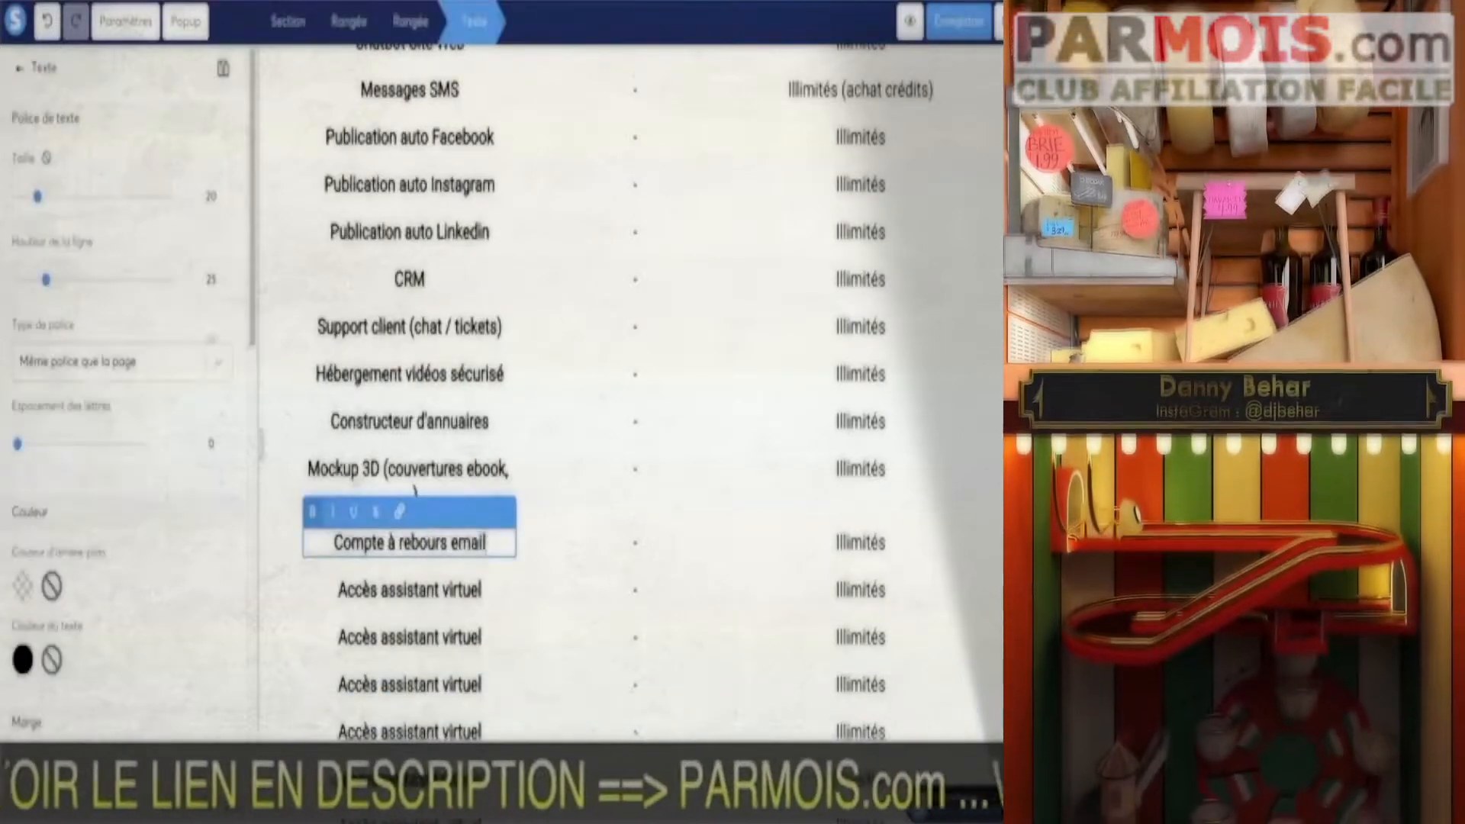
{"action": "type", "text": "ail"}
{"action": "triple_click", "coordinate": [397, 590]}
{"action": "type", "text": "Dropshipping Aliexpress"}
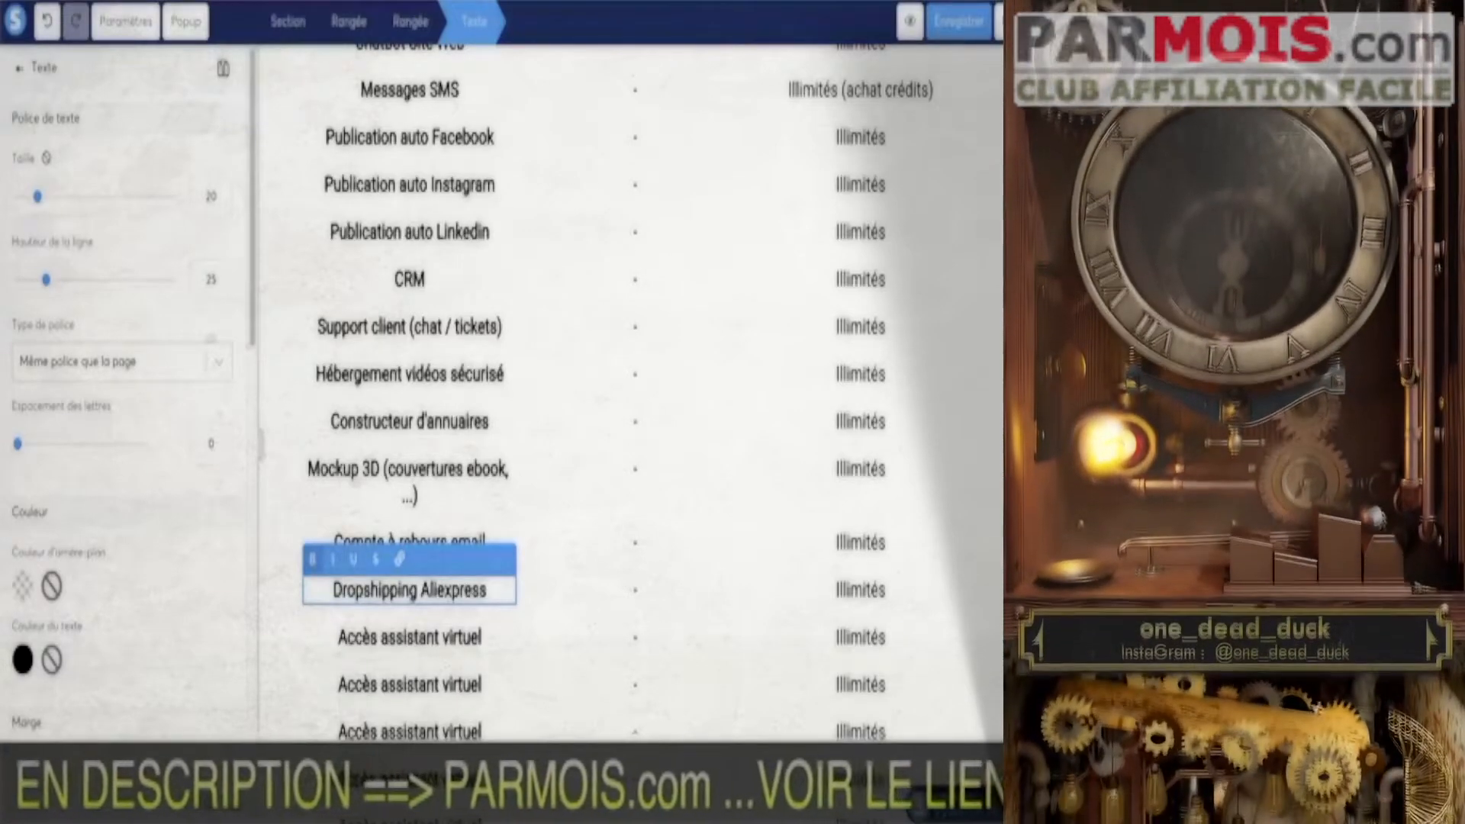
{"action": "left_click", "coordinate": [418, 641]}
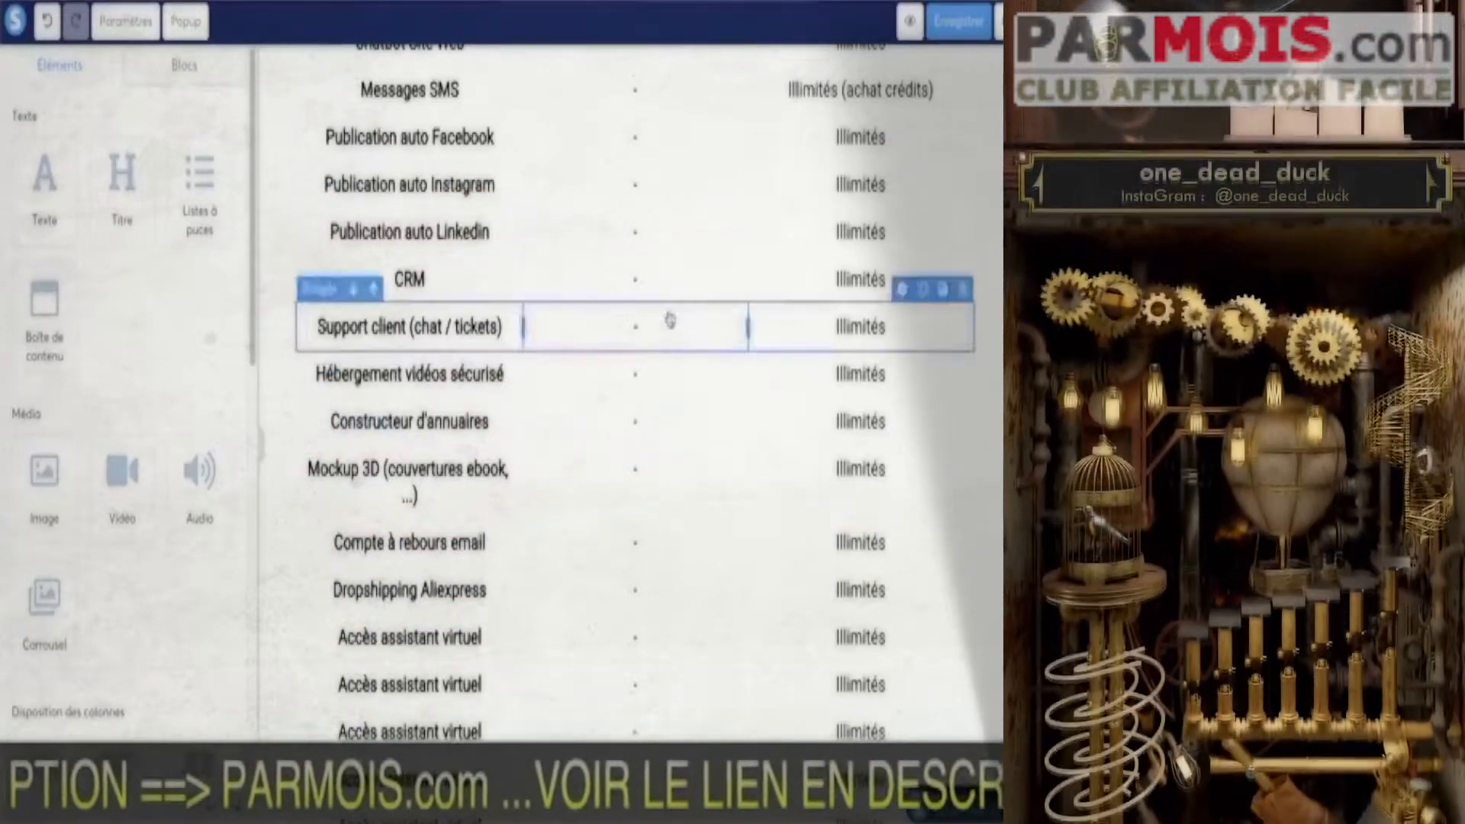
Add a "Chatbot Whatsapp" row between Chatbot Facebook Messenger and Chatbot Telegram.
{"action": "scroll", "coordinate": [618, 292], "scroll_direction": "up", "scroll_amount": 3}
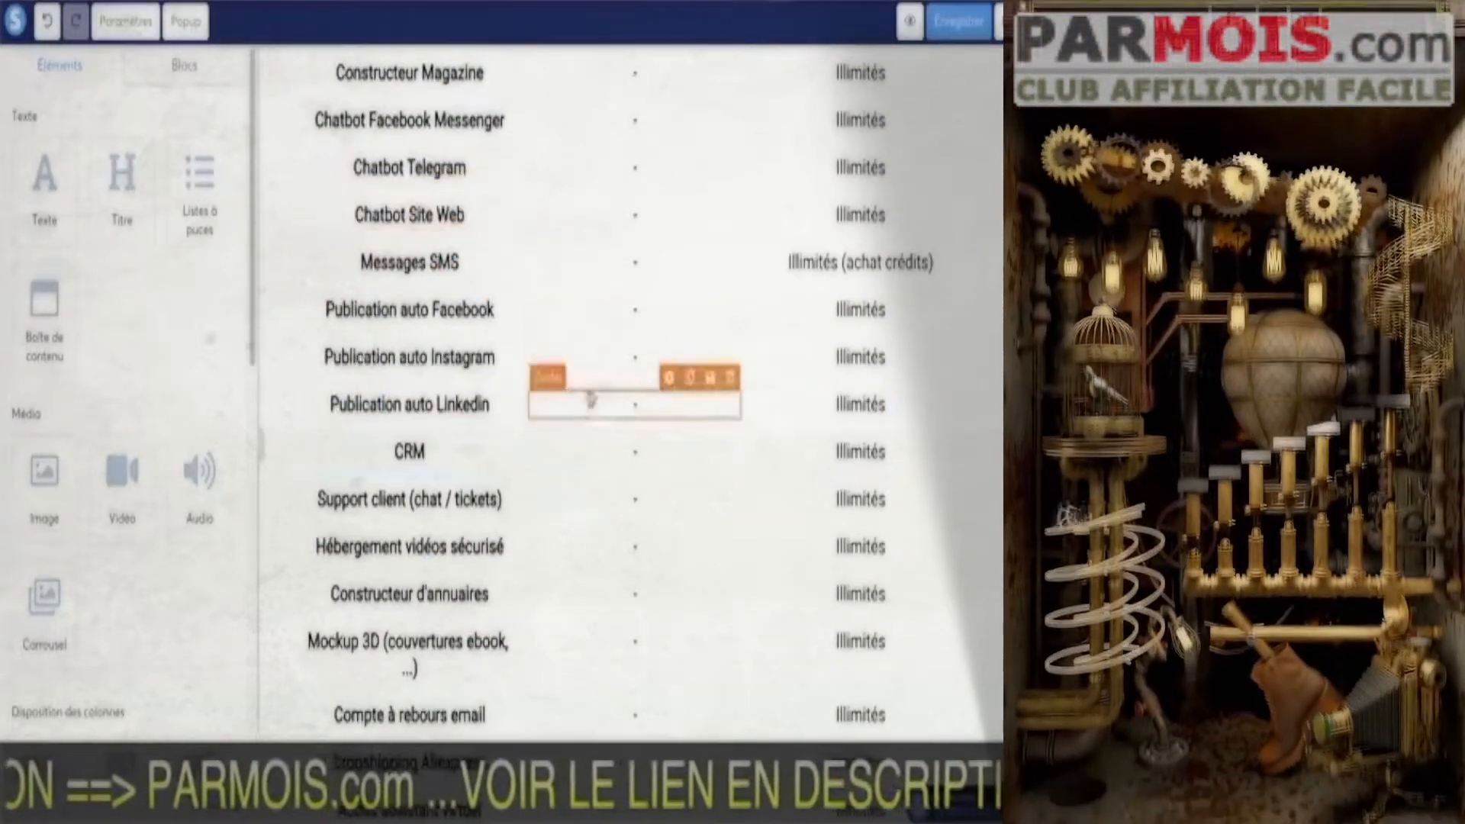
{"action": "scroll", "coordinate": [633, 272], "scroll_direction": "up", "scroll_amount": 5}
{"action": "scroll", "coordinate": [634, 280], "scroll_direction": "down", "scroll_amount": 6}
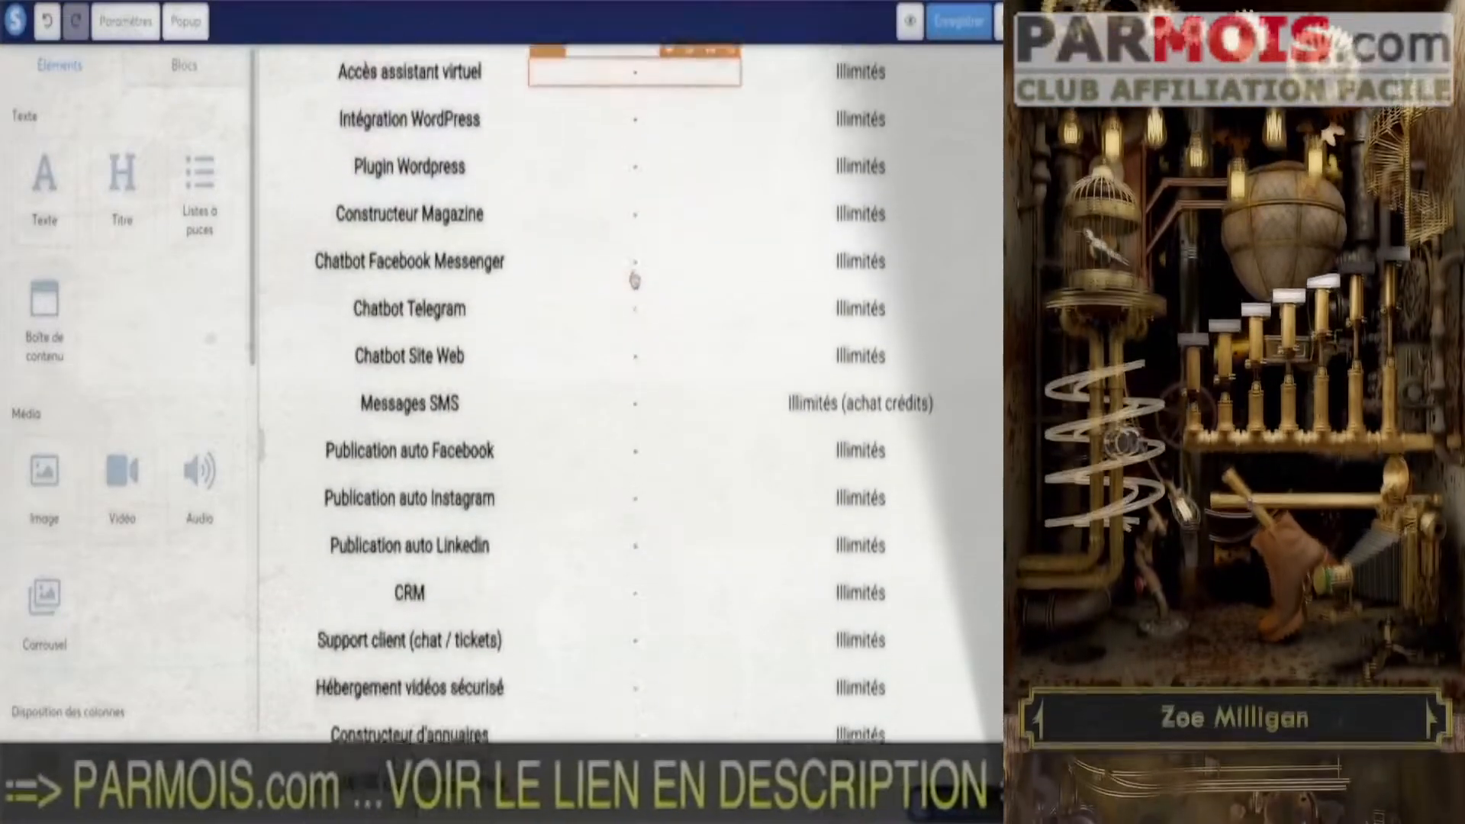
{"action": "scroll", "coordinate": [633, 280], "scroll_direction": "down", "scroll_amount": 3}
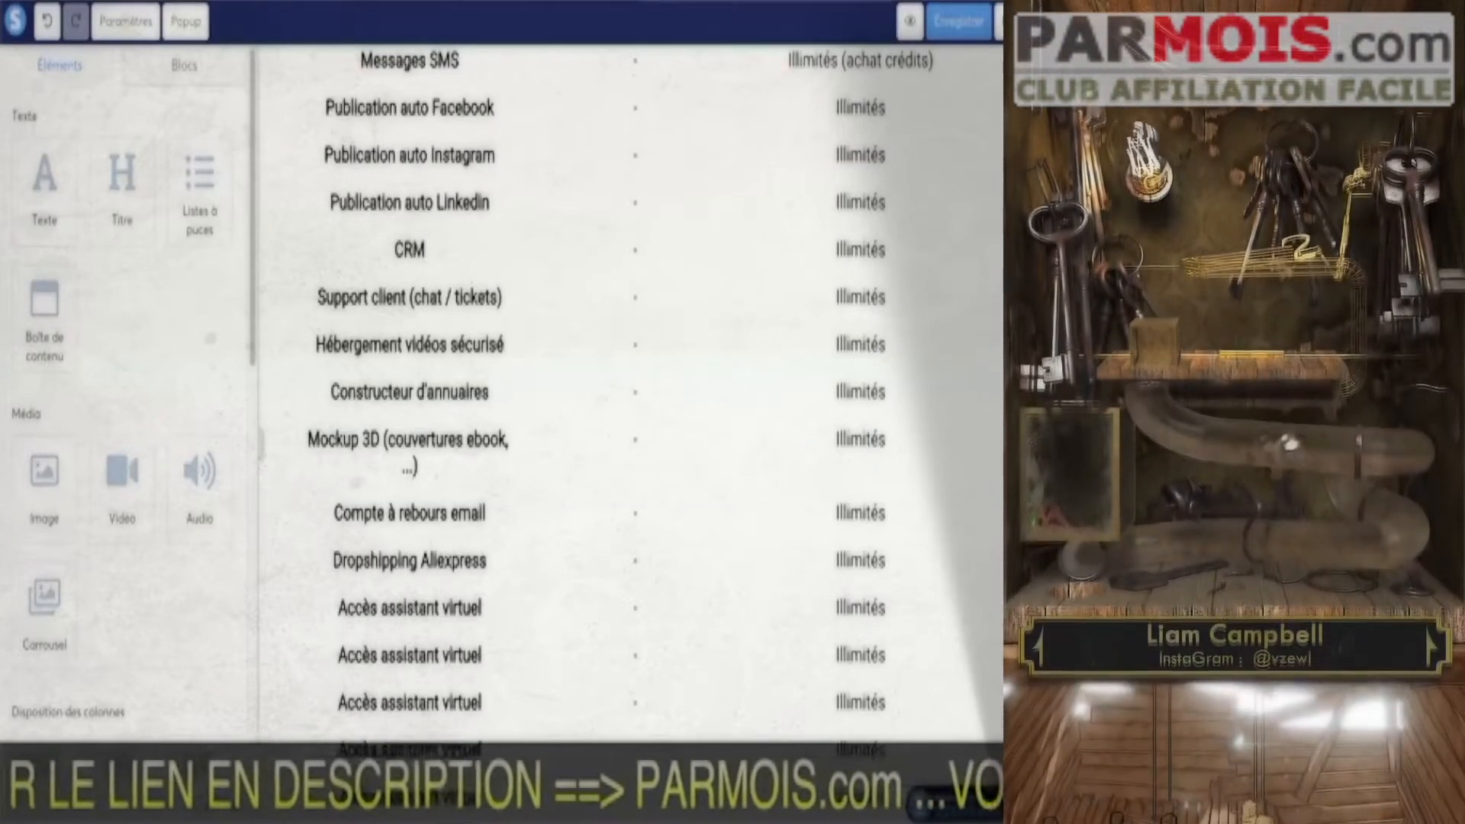
{"action": "scroll", "coordinate": [610, 382], "scroll_direction": "up", "scroll_amount": 4}
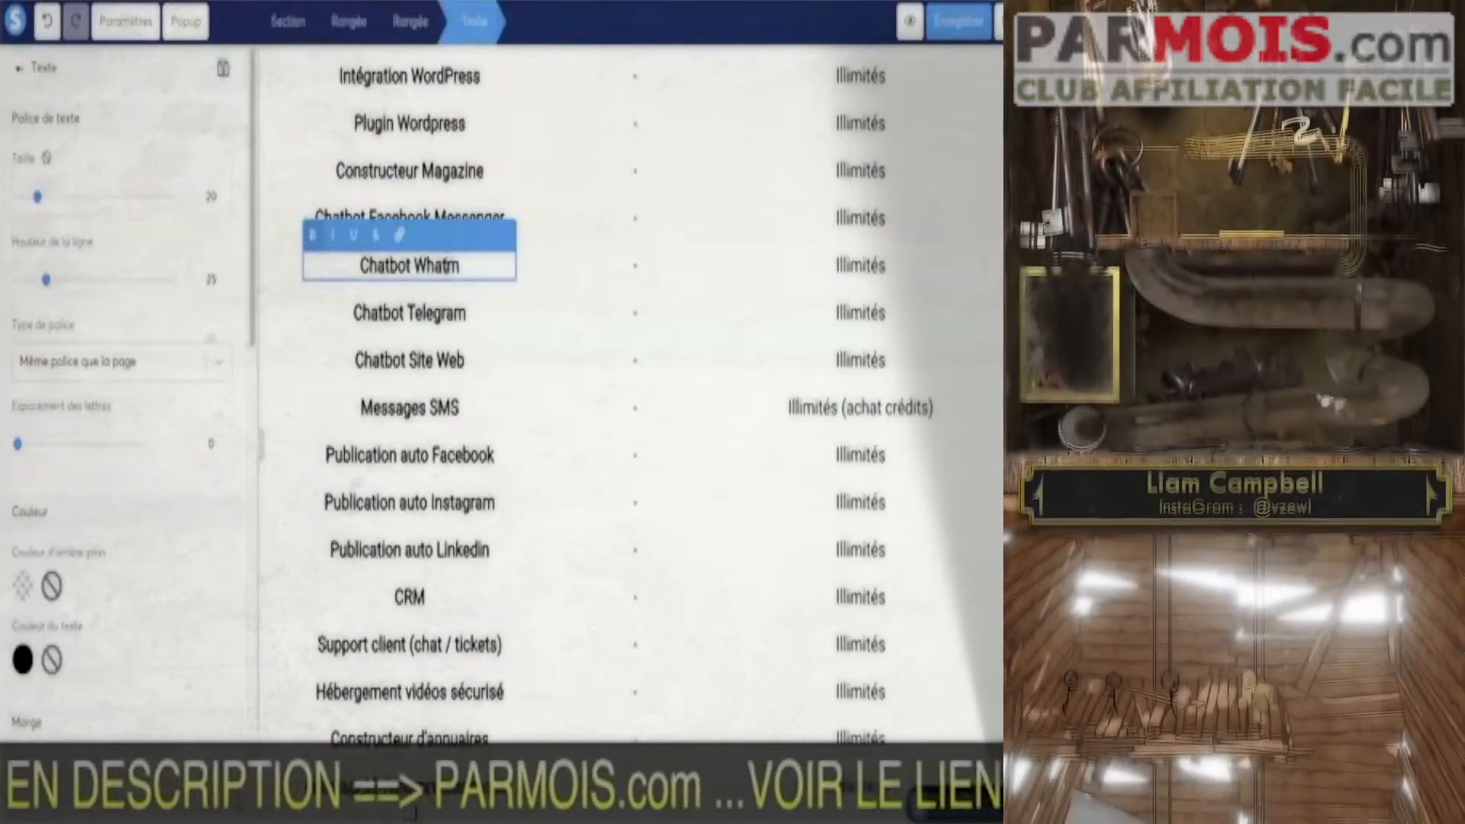
{"action": "type", "text": "atsapp"}
Add a "Publication auto Whatsapp" row below Publication auto Linkedin.
{"action": "left_click", "coordinate": [409, 549]}
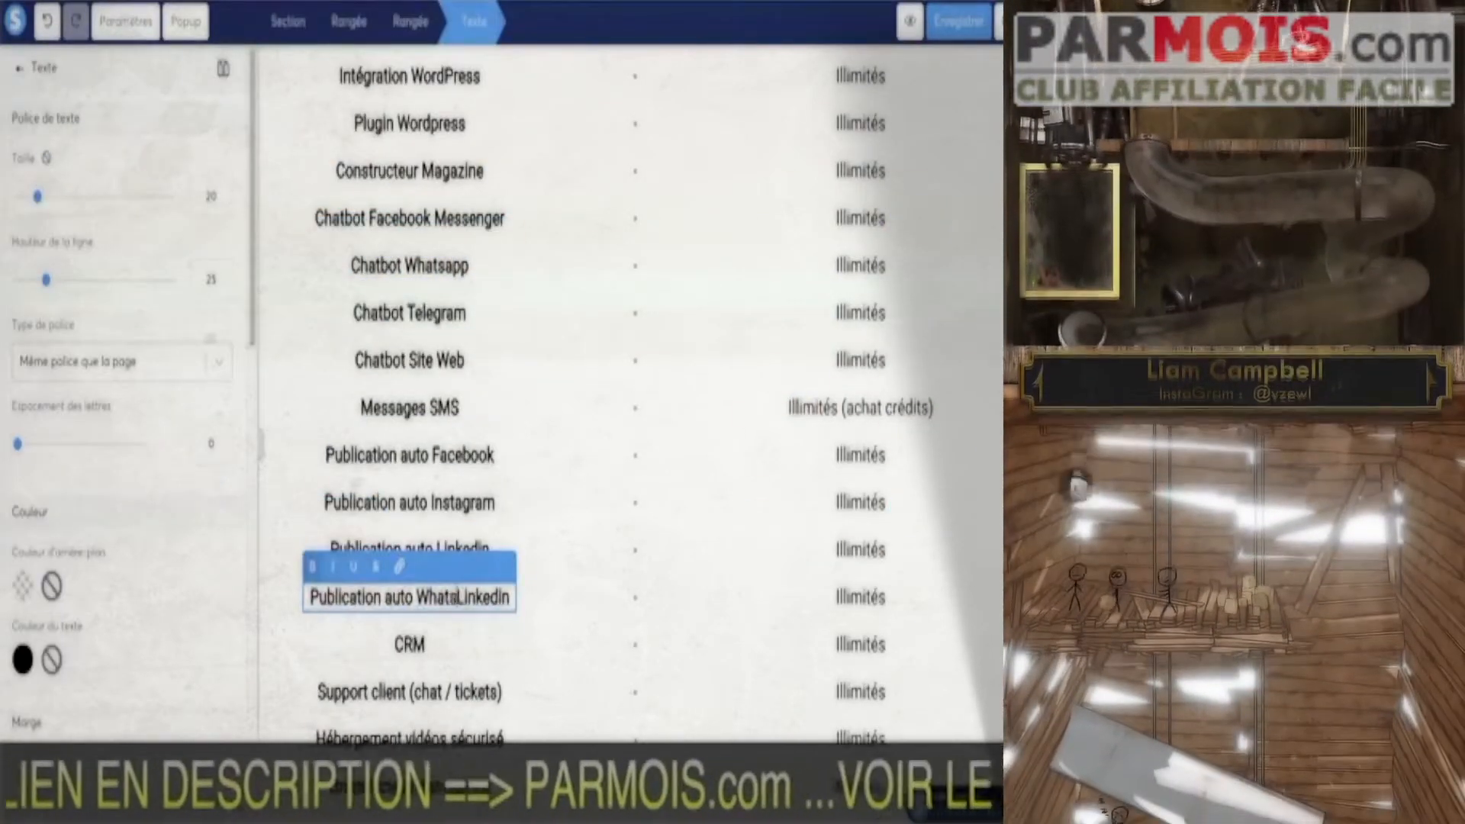
{"action": "key", "text": "Delete"}
{"action": "key", "text": "Delete"}
{"action": "key", "text": "Delete"}
{"action": "key", "text": "Delete"}
{"action": "key", "text": "Delete"}
{"action": "key", "text": "Delete"}
{"action": "key", "text": "Delete"}
{"action": "key", "text": "Delete"}
{"action": "type", "text": "app"}
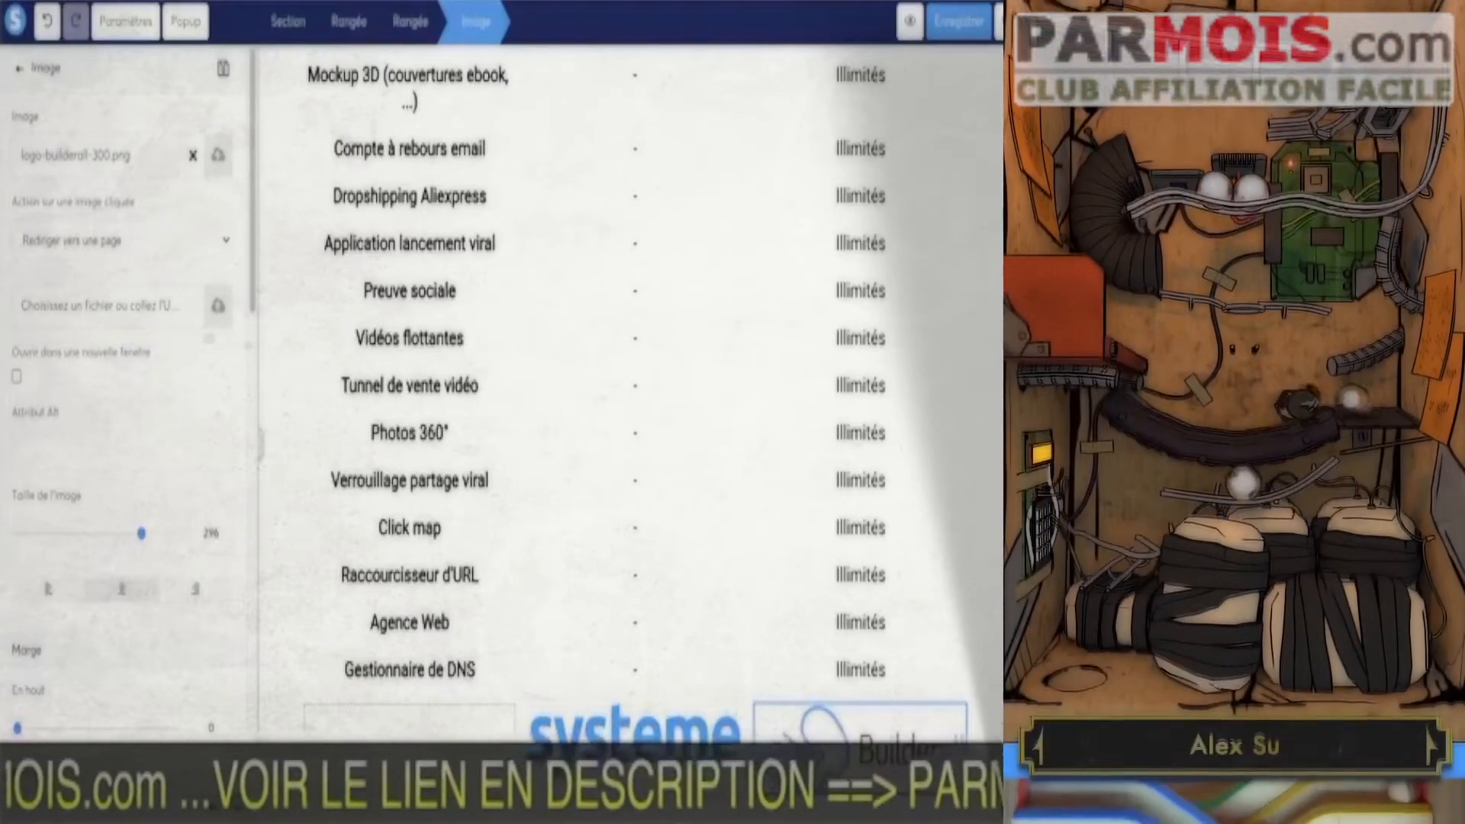
Look through the Prix row's background, padding and shadow settings and save the page.
{"action": "left_click", "coordinate": [614, 334]}
{"action": "scroll", "coordinate": [599, 329], "scroll_direction": "up", "scroll_amount": 15}
{"action": "scroll", "coordinate": [600, 330], "scroll_direction": "up", "scroll_amount": 8}
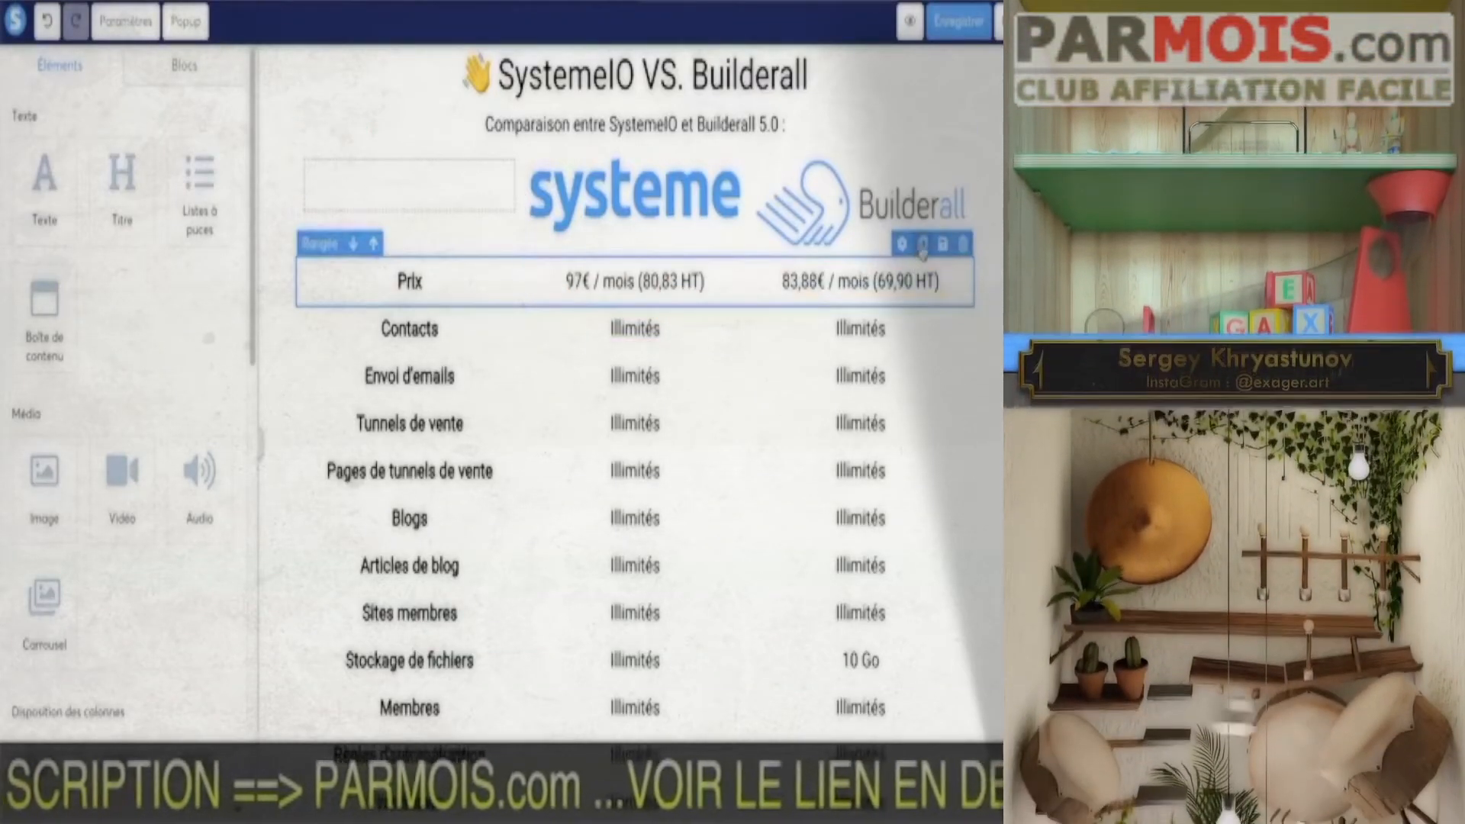
{"action": "left_click", "coordinate": [921, 245]}
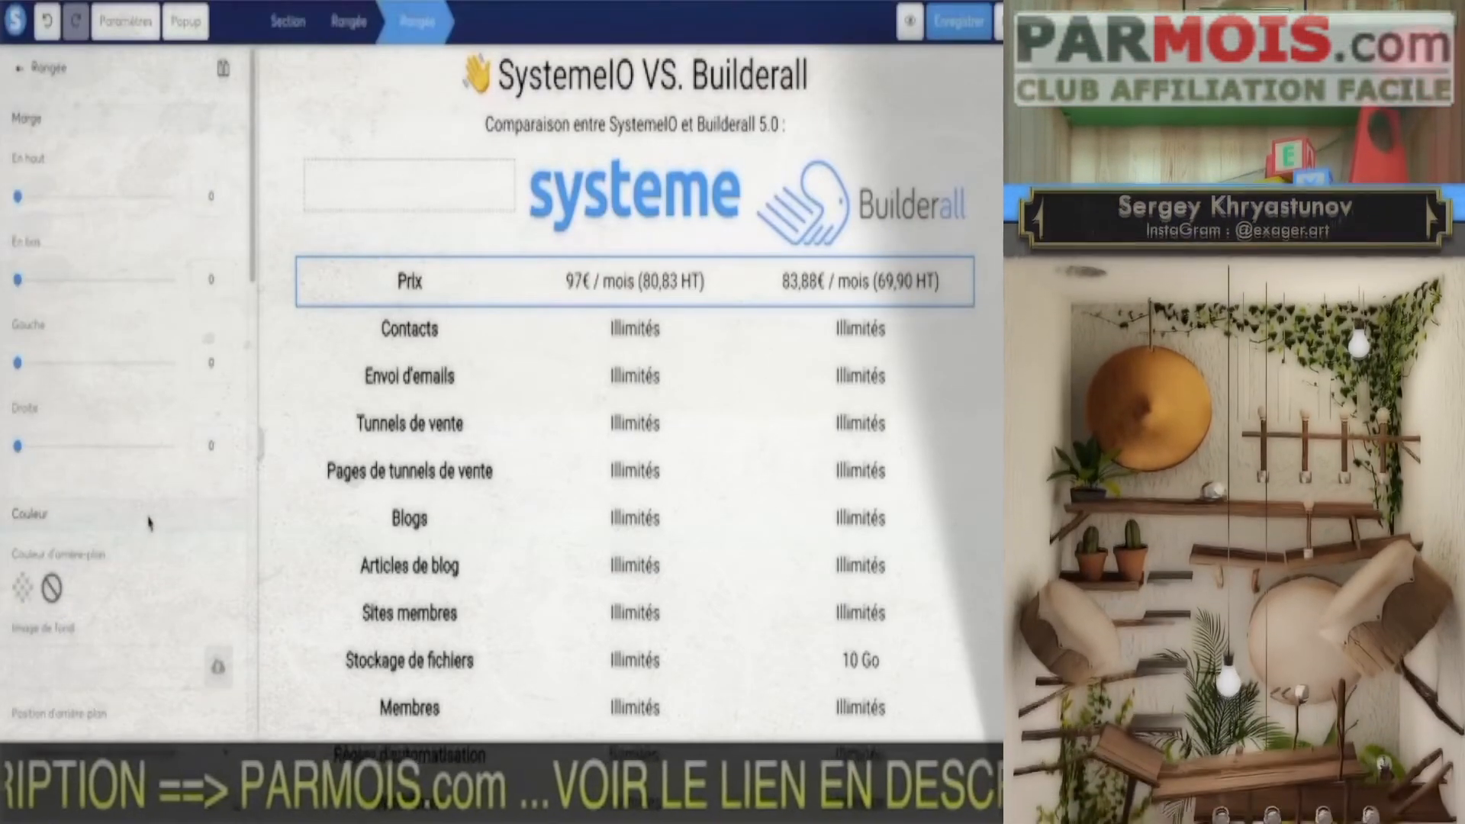
{"action": "scroll", "coordinate": [167, 515], "scroll_direction": "down", "scroll_amount": 4}
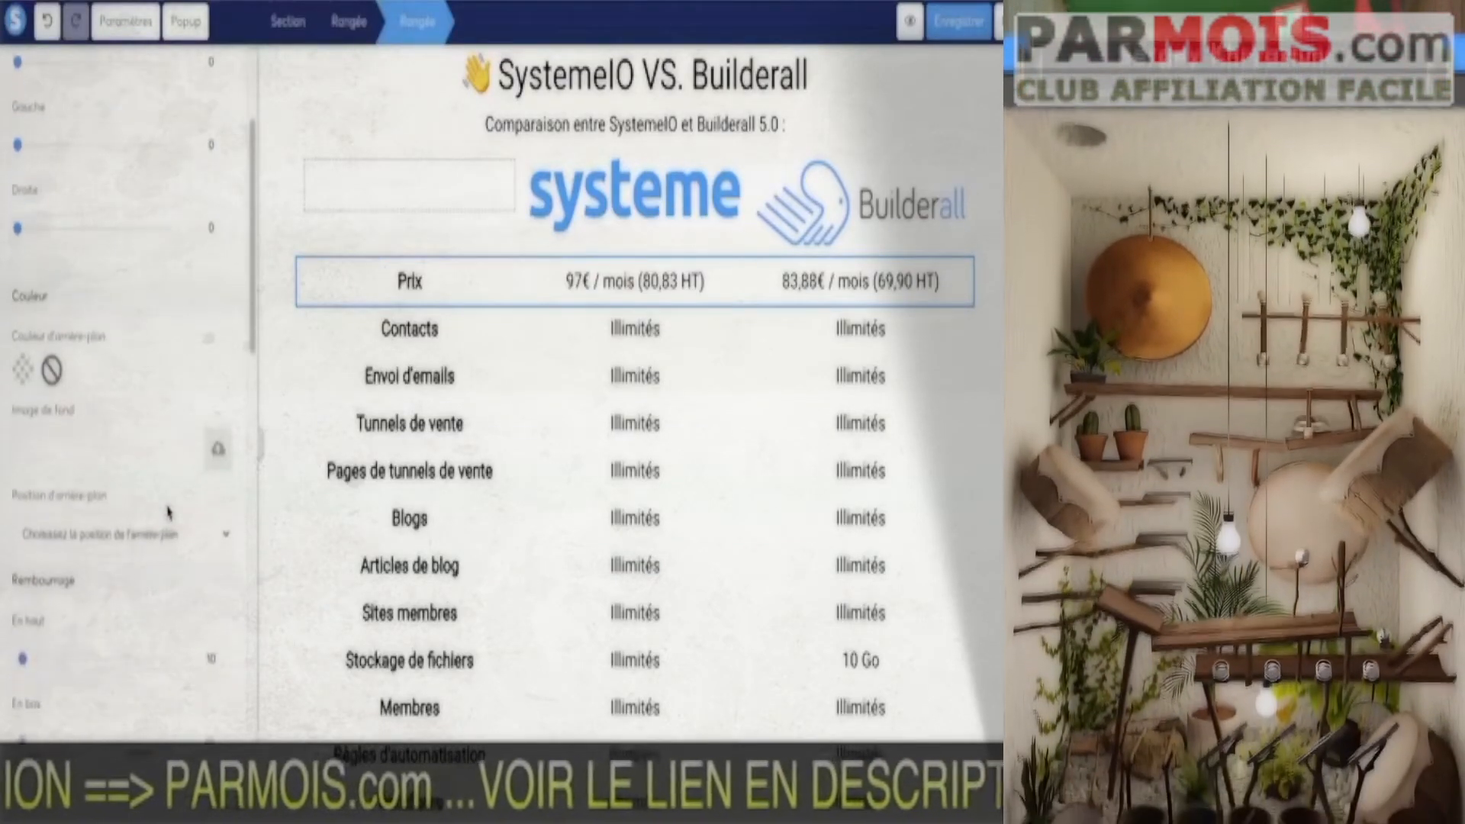
{"action": "scroll", "coordinate": [151, 428], "scroll_direction": "down", "scroll_amount": 3}
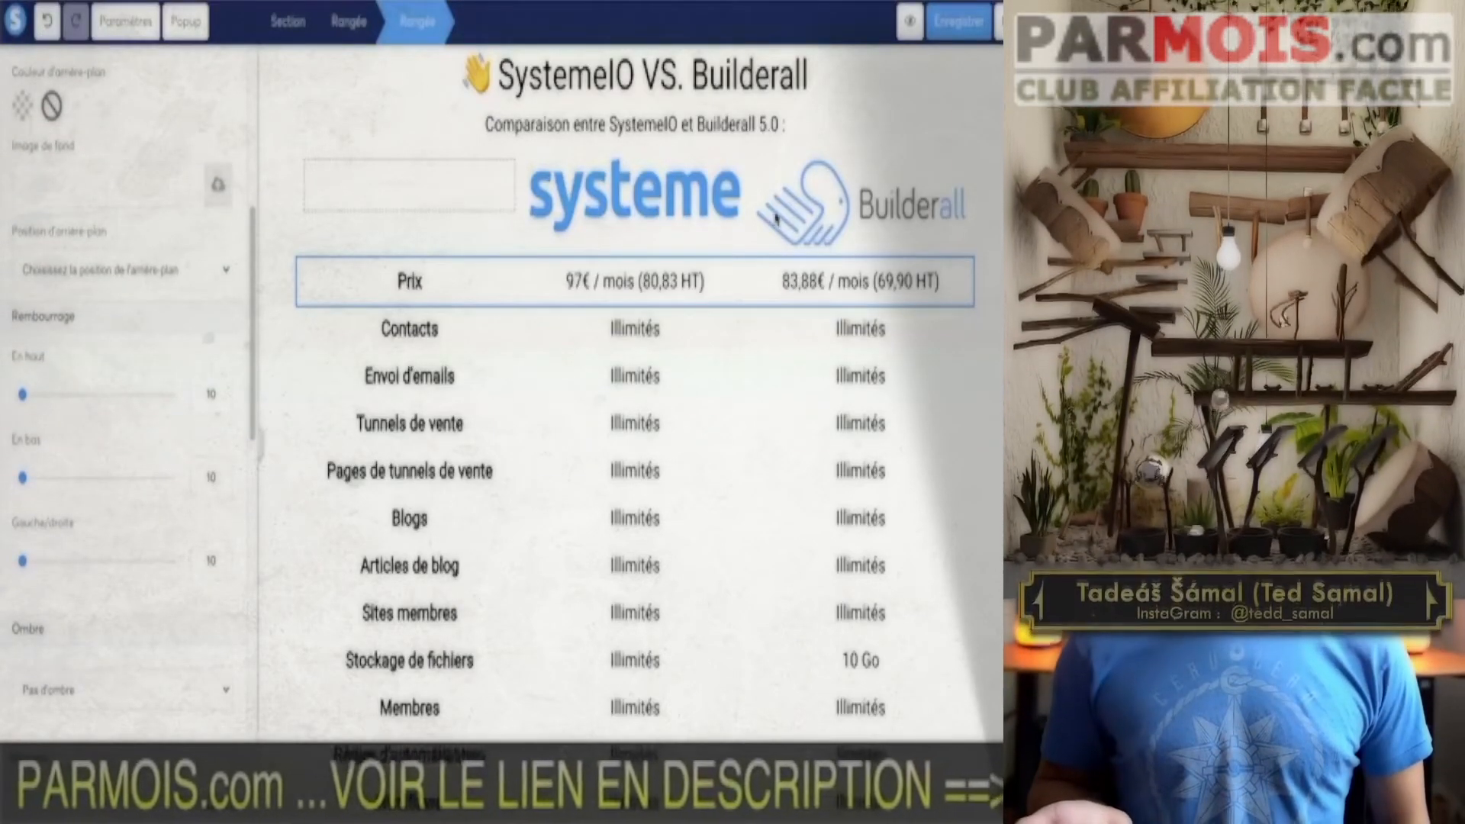
{"action": "left_click", "coordinate": [947, 21]}
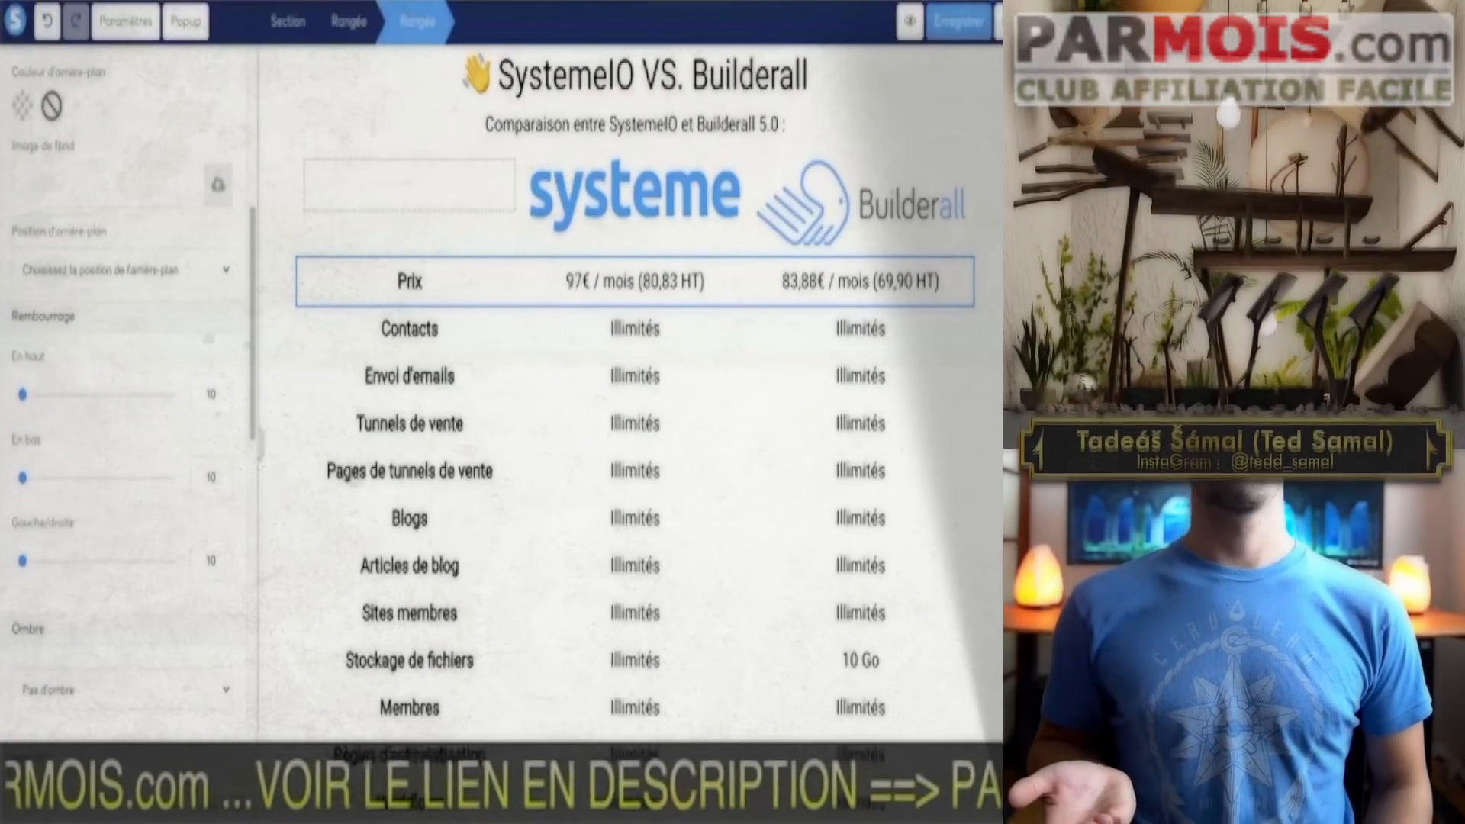